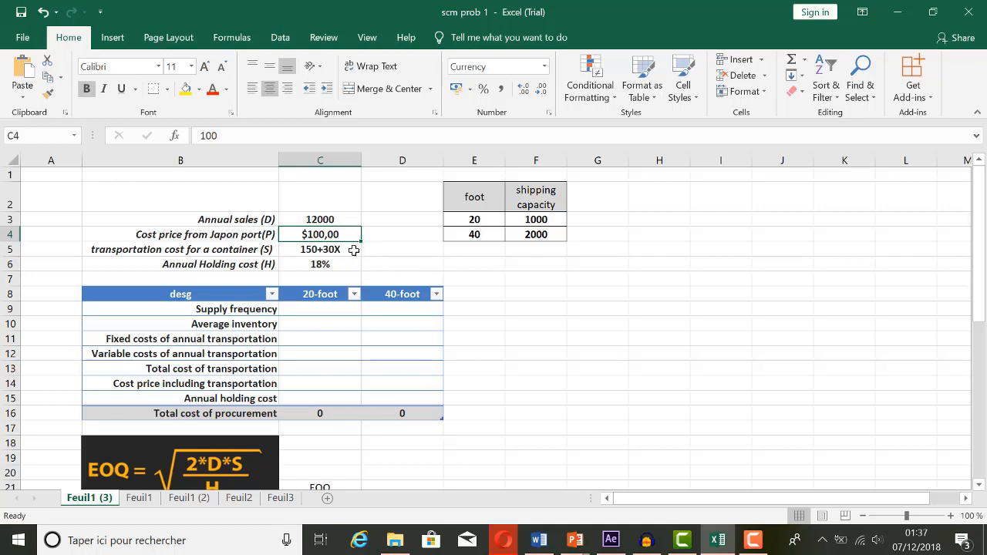
{"action": "left_click", "coordinate": [353, 249]}
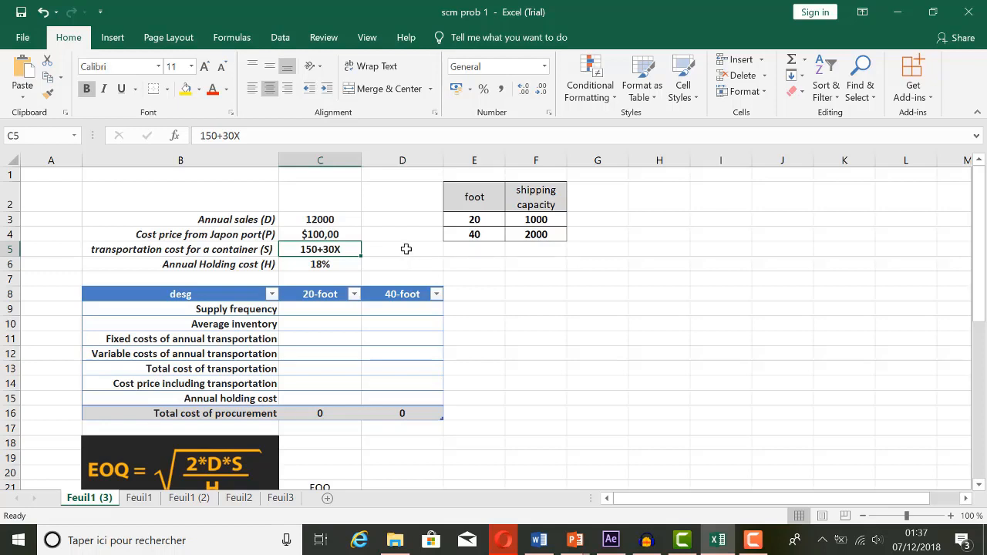
{"action": "left_click", "coordinate": [349, 265]}
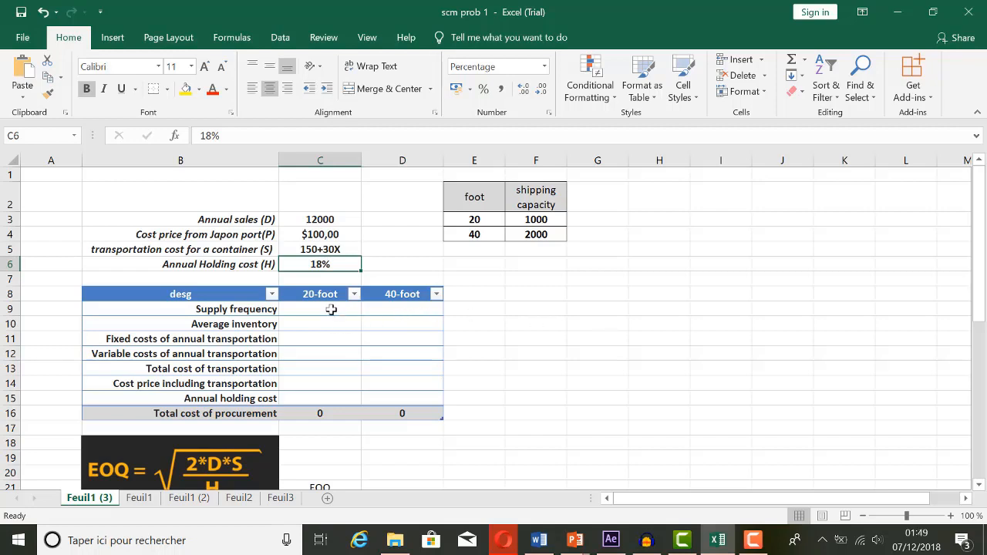
Calculate the 20-foot supply frequency in C9 with =C3/F3, and clear the auto-filled formulas from C10:C16
{"action": "left_click", "coordinate": [331, 309]}
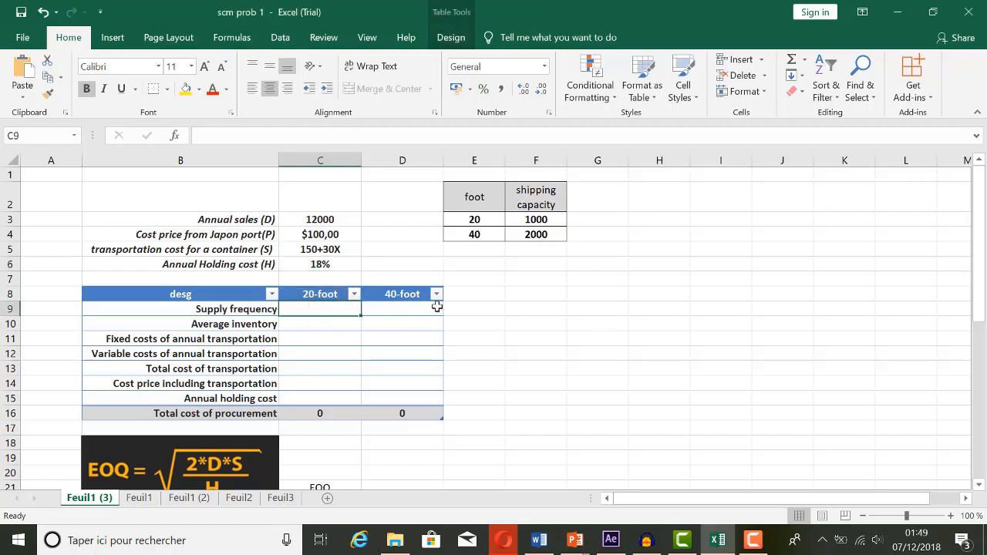
{"action": "type", "text": "="}
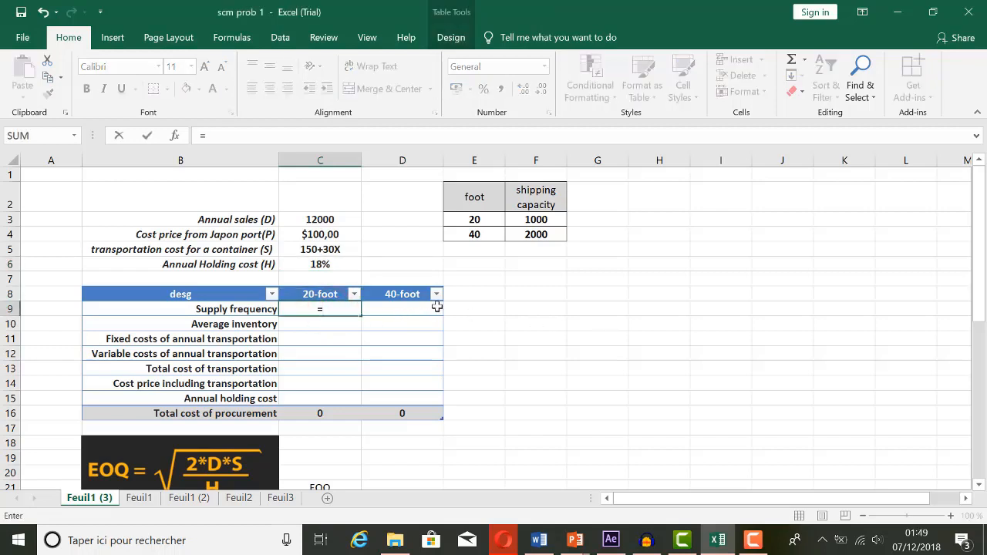
{"action": "left_click", "coordinate": [329, 223]}
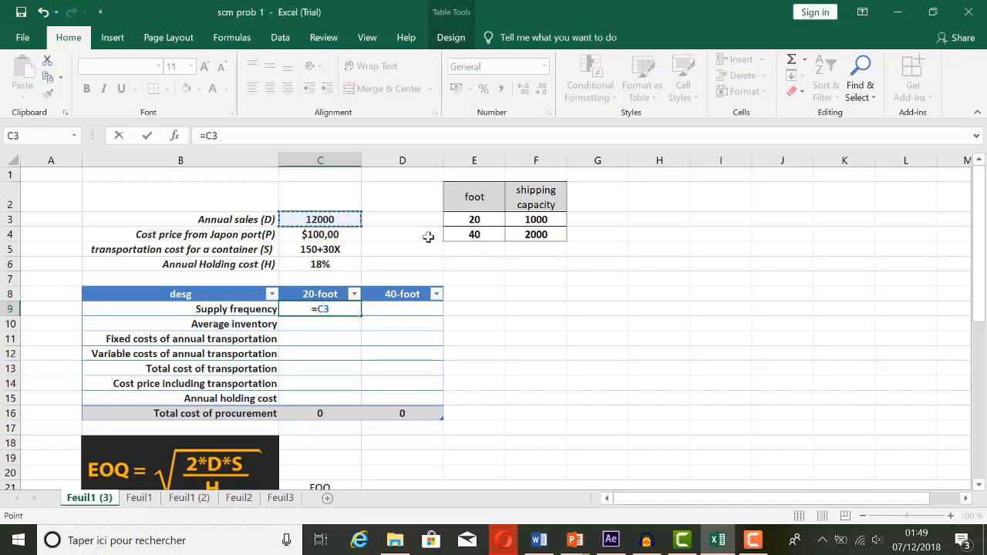
{"action": "type", "text": "/"}
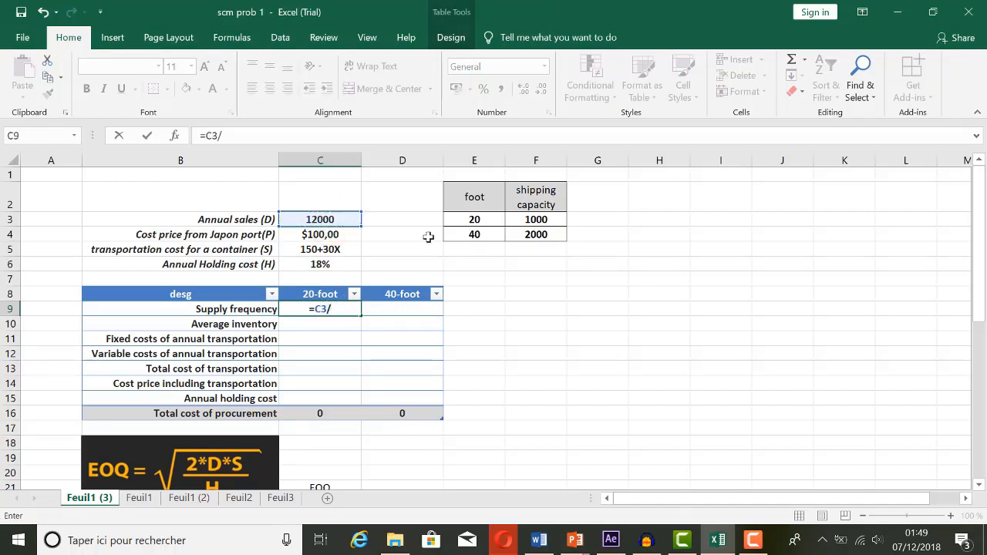
{"action": "left_click", "coordinate": [547, 220]}
{"action": "key", "text": "Return"}
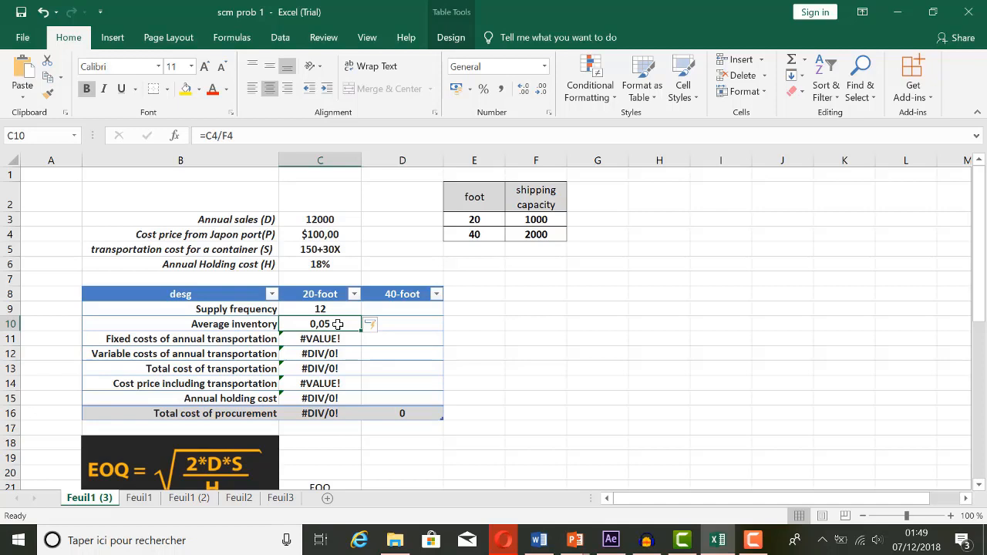
{"action": "left_click_drag", "start_coordinate": [337, 325], "coordinate": [324, 413]}
{"action": "key", "text": "Delete"}
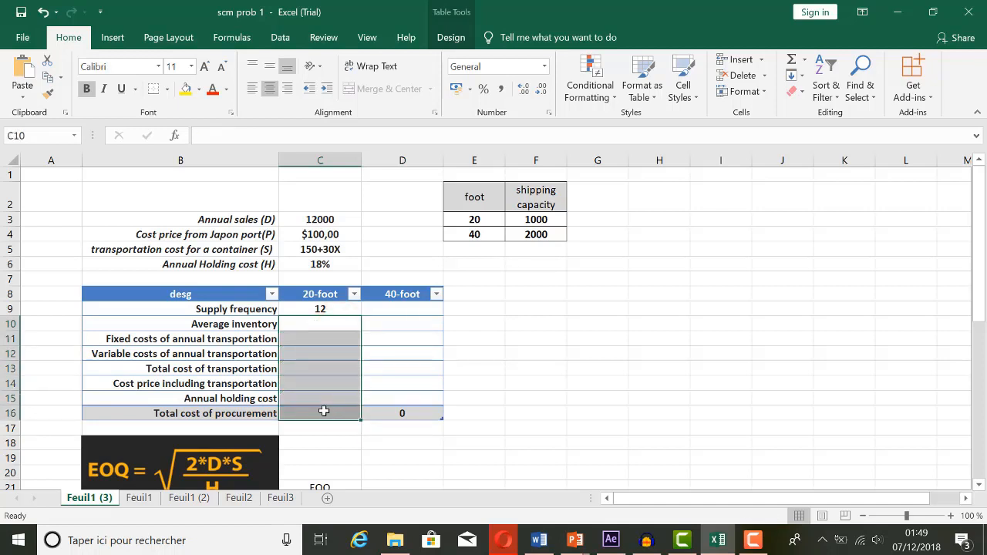
Calculate the 20-foot average inventory in C10 as half the shipping capacity with =F3/2
{"action": "left_click", "coordinate": [322, 323]}
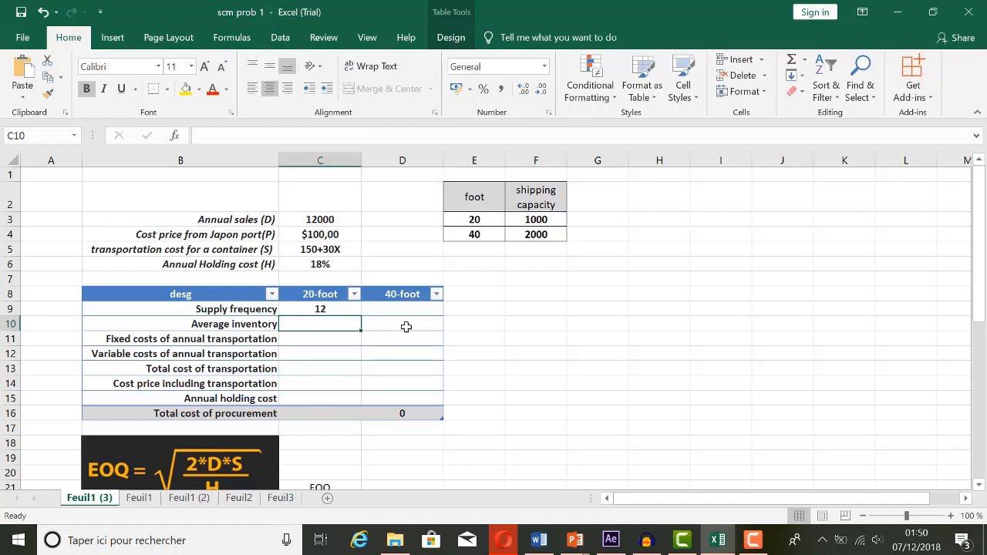
{"action": "type", "text": "="}
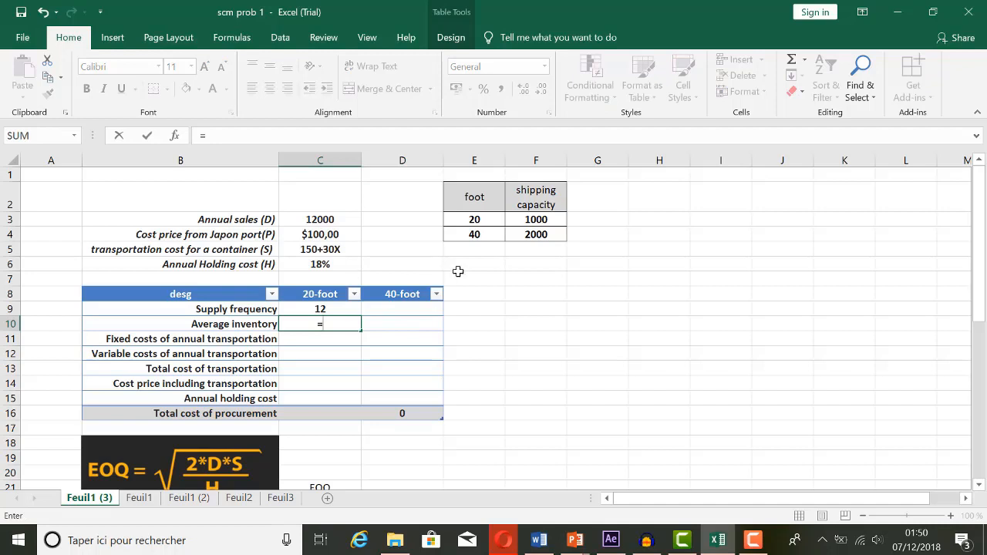
{"action": "left_click", "coordinate": [539, 219]}
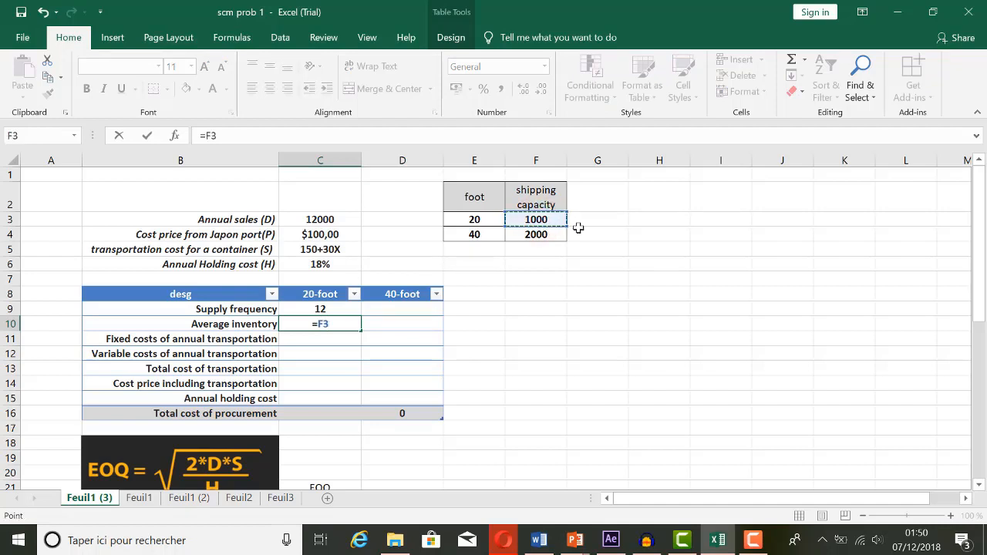
{"action": "type", "text": "/2"}
{"action": "key", "text": "Return"}
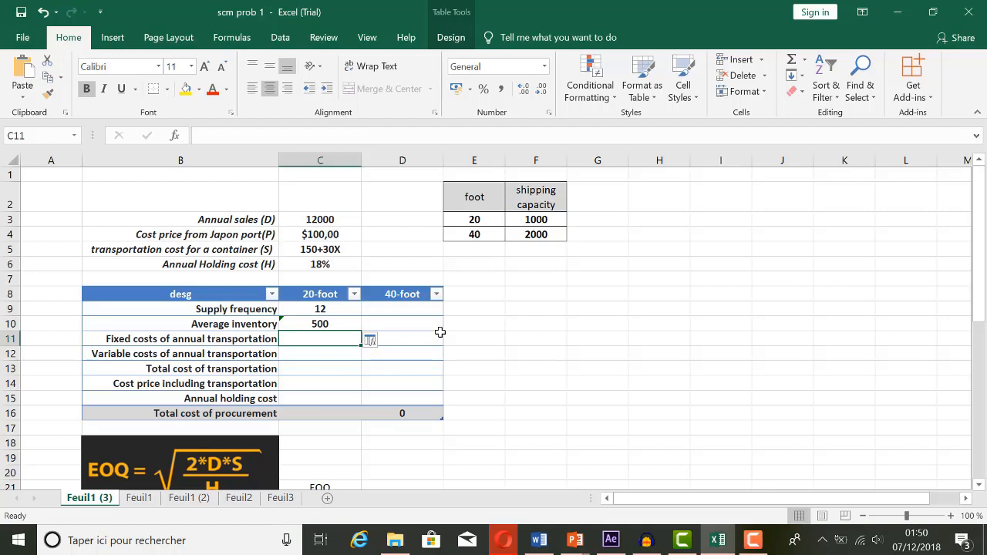
Calculate the 20-foot fixed costs of annual transportation in C11 with =150*C9
{"action": "type", "text": "="}
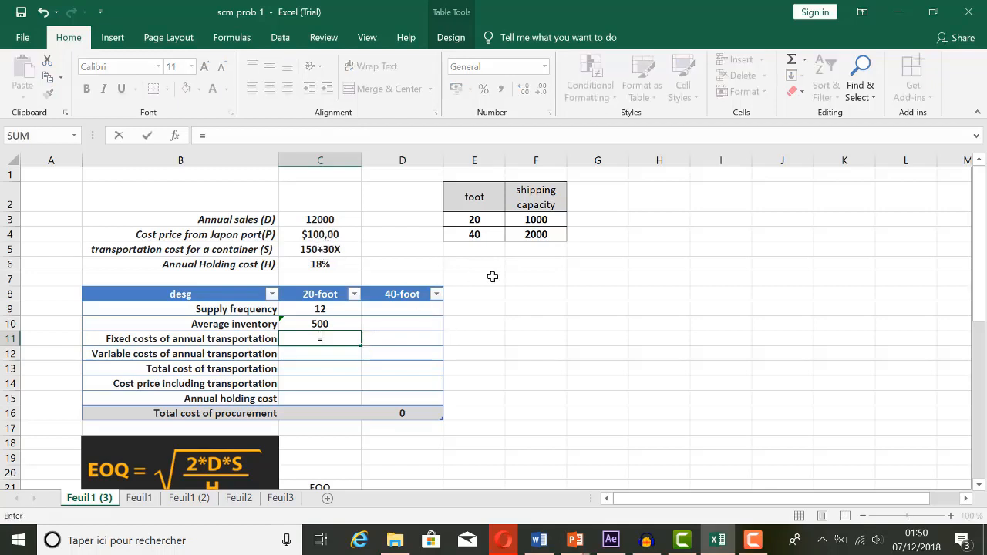
{"action": "type", "text": "150*"}
{"action": "left_click", "coordinate": [328, 309]}
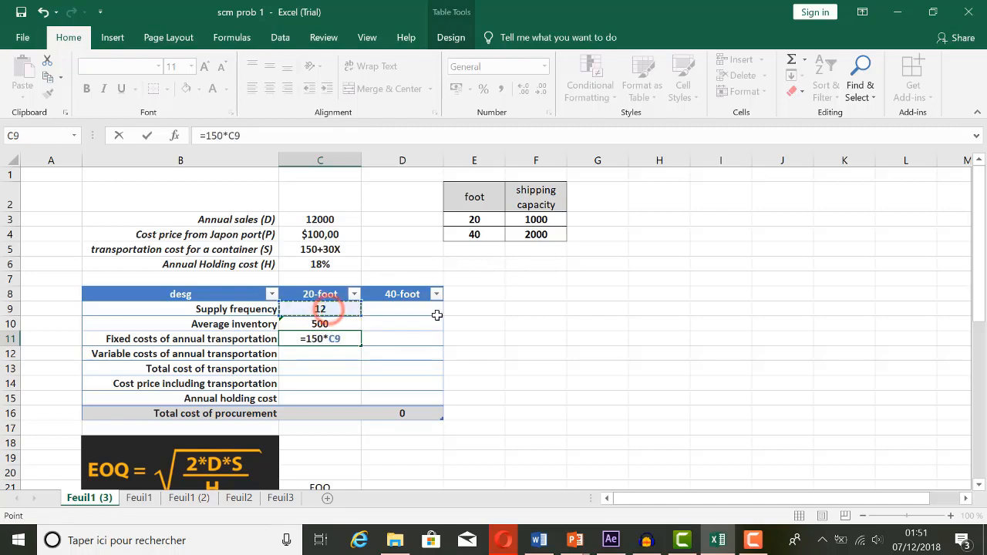
{"action": "key", "text": "Return"}
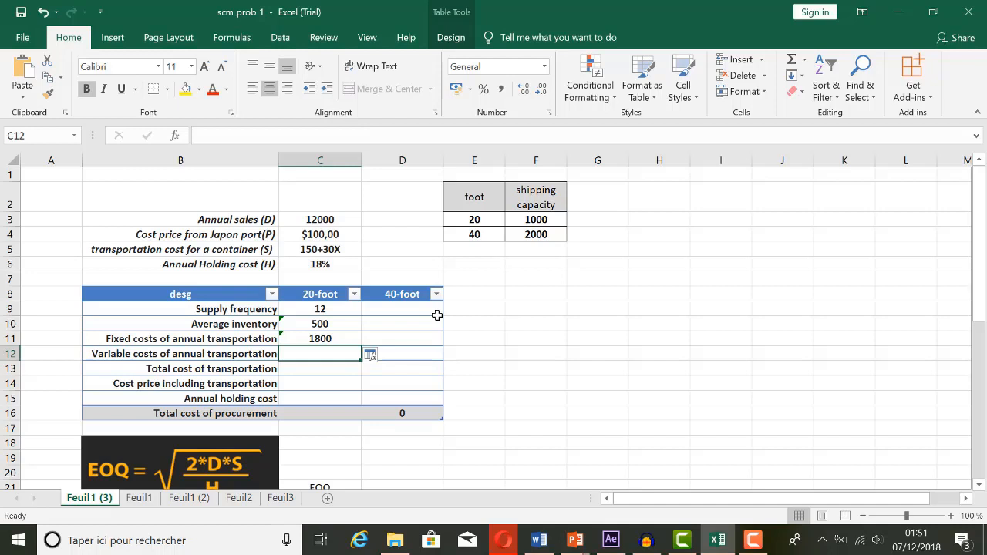
Calculate the 20-foot variable costs of annual transportation in C12 with =30*E3*C9
{"action": "type", "text": "="}
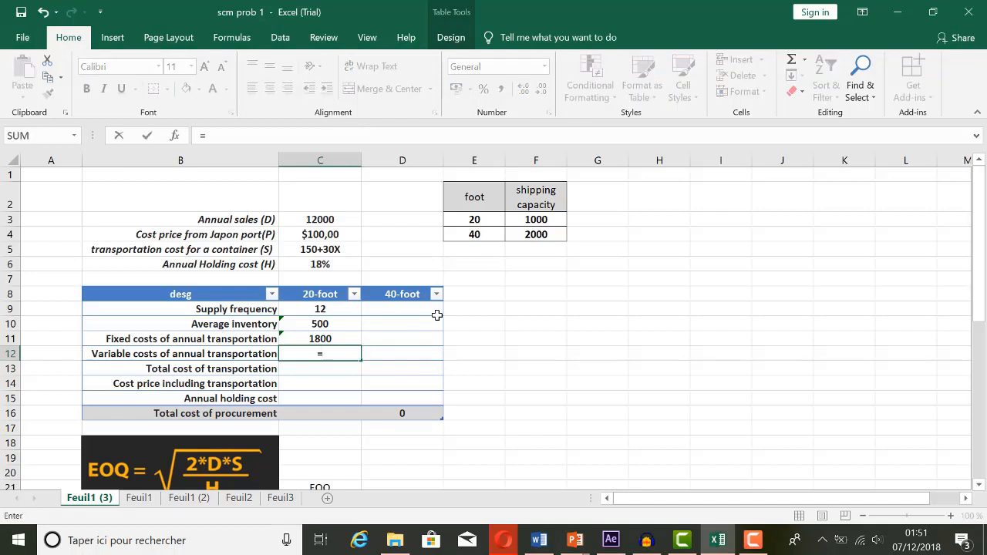
{"action": "type", "text": "30*"}
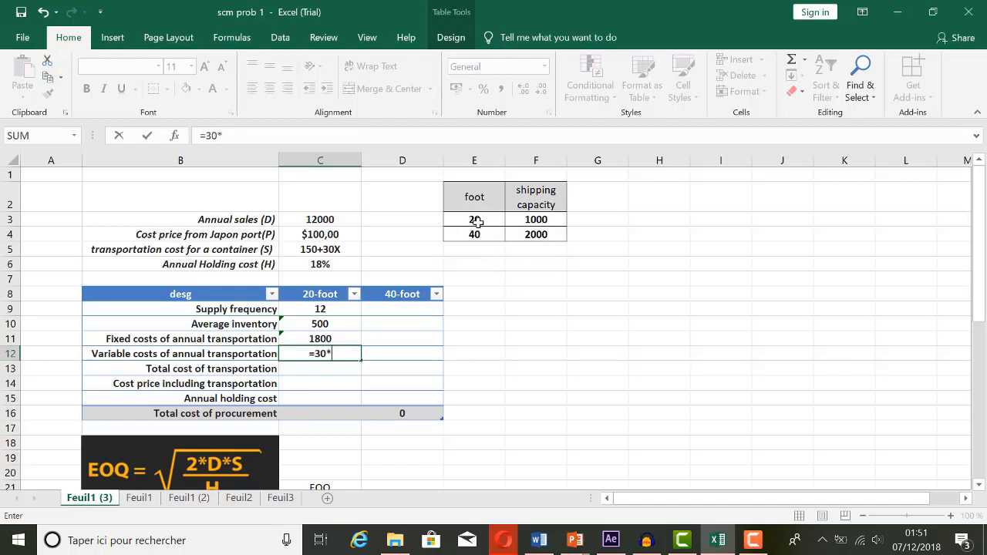
{"action": "left_click", "coordinate": [477, 220]}
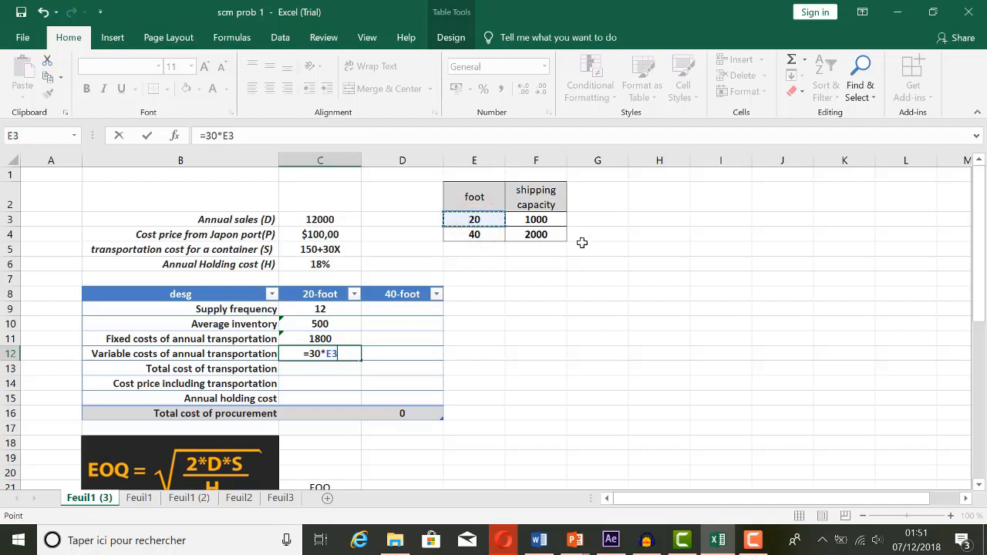
{"action": "type", "text": "*"}
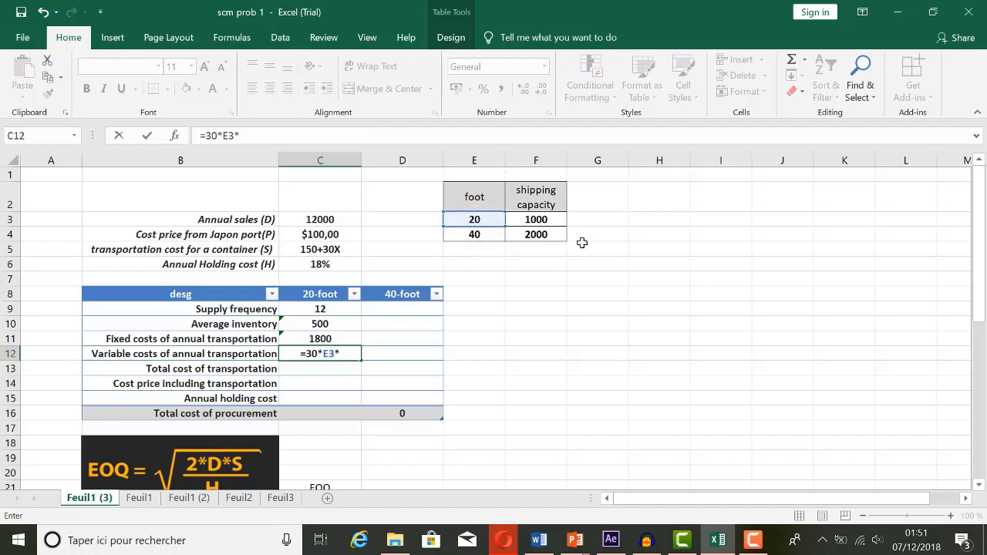
{"action": "left_click", "coordinate": [327, 309]}
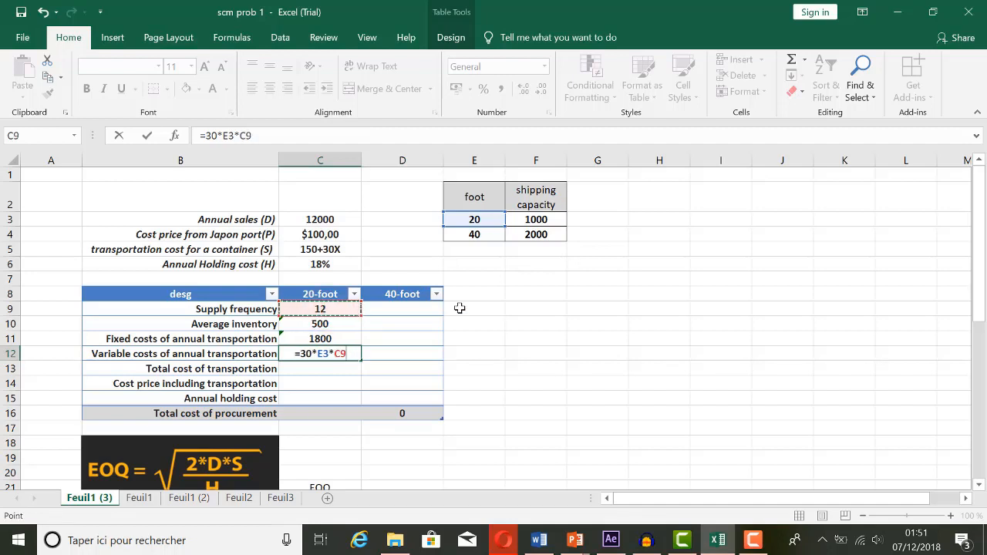
{"action": "key", "text": "Return"}
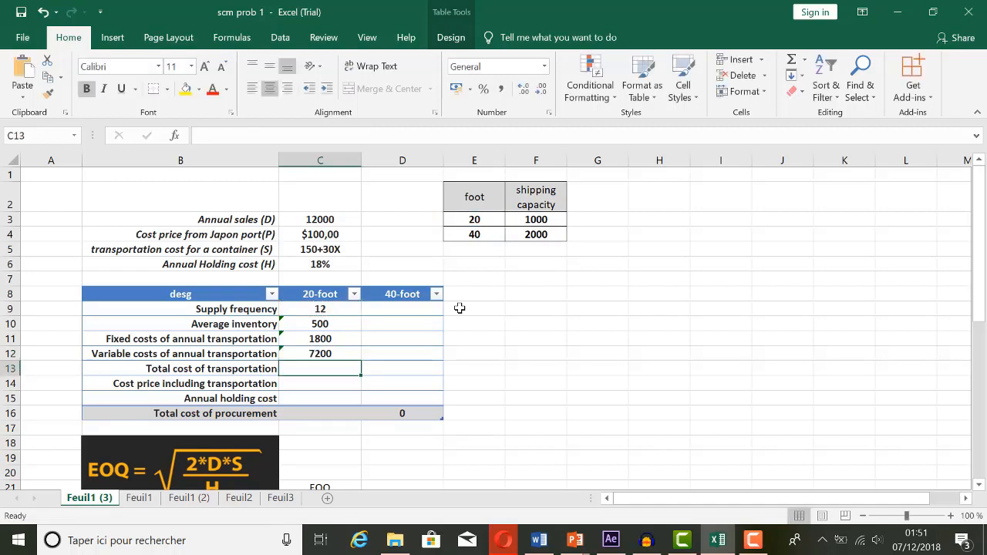
{"action": "left_click", "coordinate": [343, 354]}
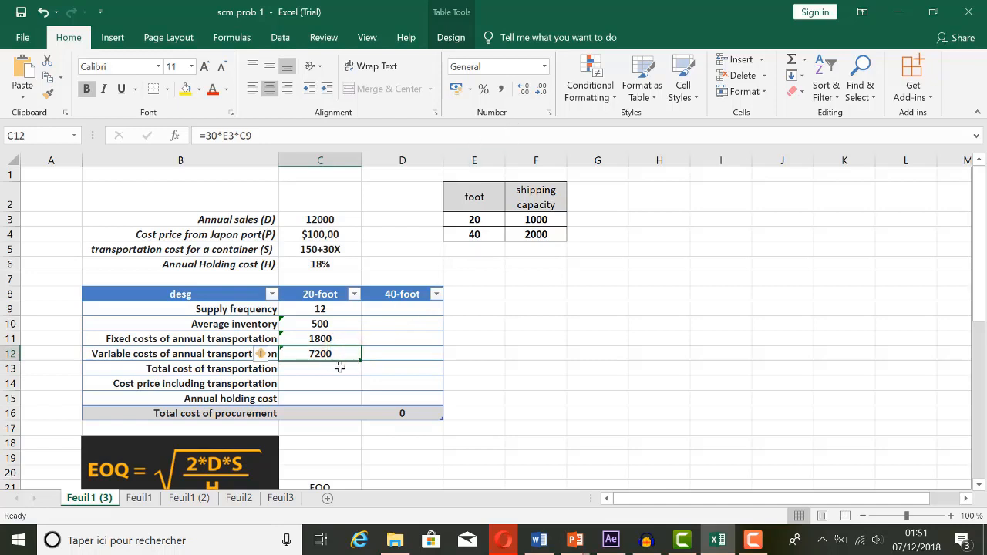
Calculate the 20-foot total cost of transportation in C13 with =C12+C11
{"action": "left_click", "coordinate": [340, 368]}
{"action": "type", "text": "="}
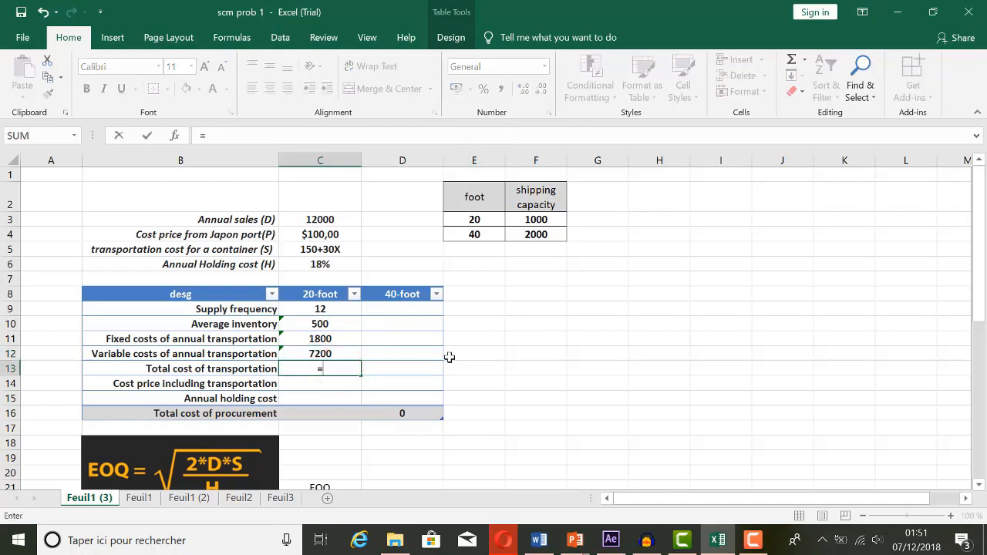
{"action": "left_click", "coordinate": [327, 353]}
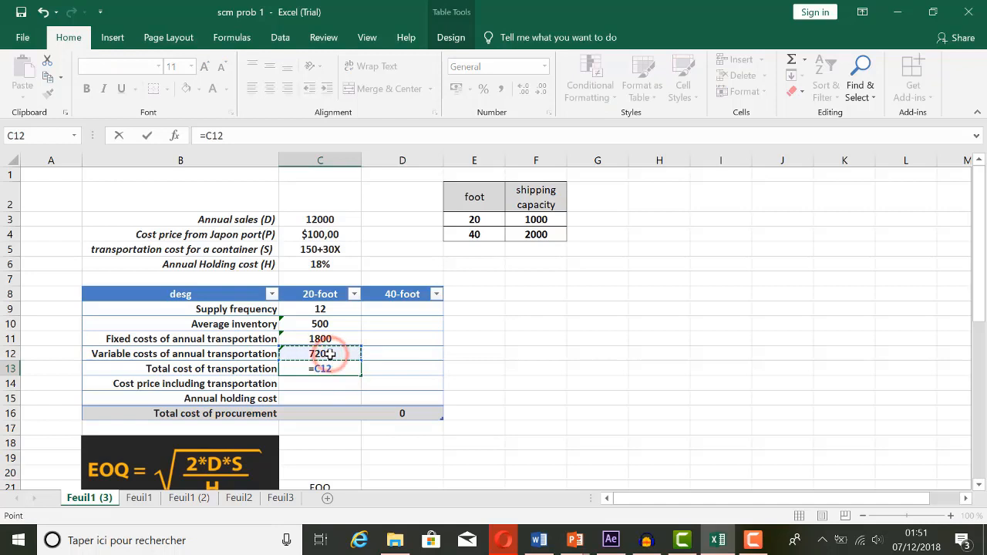
{"action": "type", "text": "+"}
{"action": "left_click", "coordinate": [326, 340]}
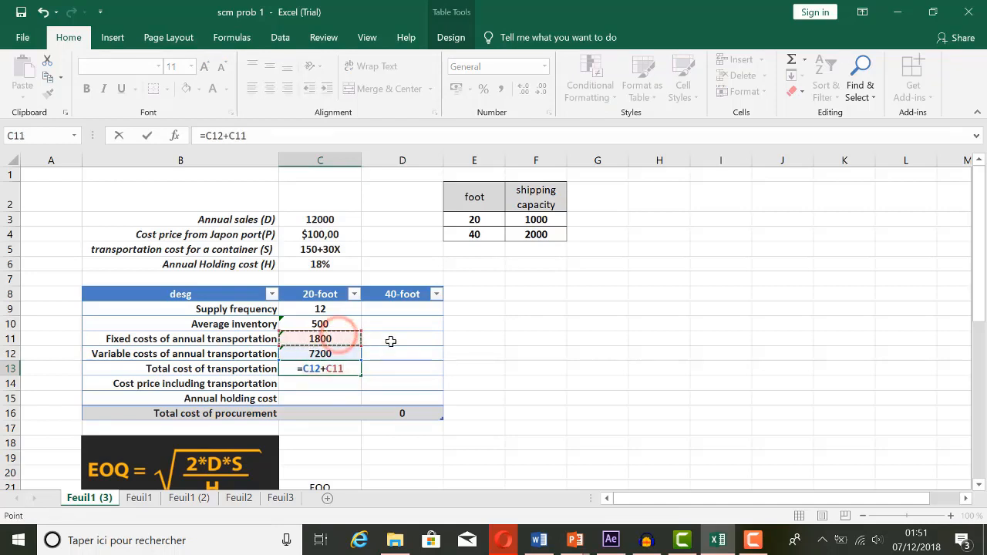
{"action": "key", "text": "Return"}
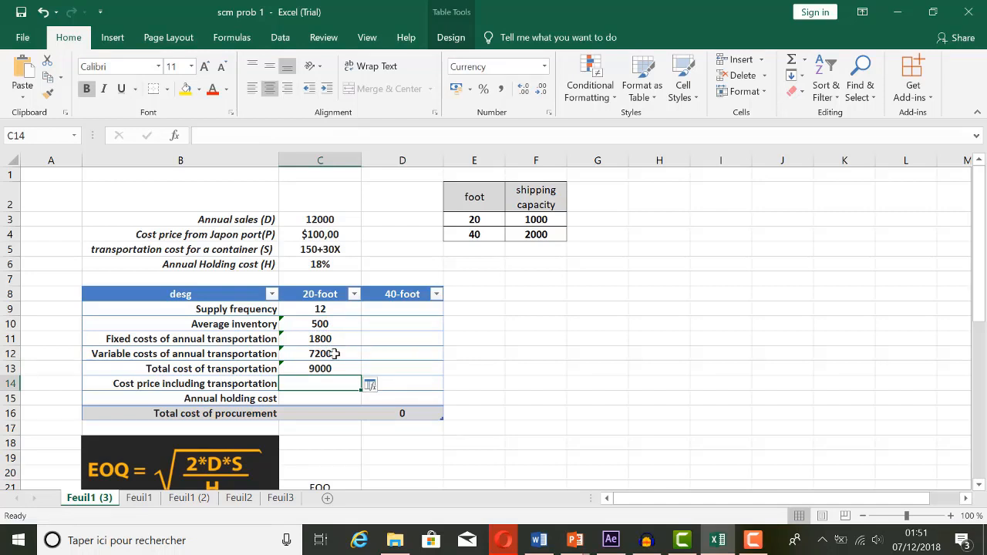
Format the fixed and variable transportation costs in C11:C12 with the $ English (United States) accounting format
{"action": "left_click_drag", "start_coordinate": [333, 353], "coordinate": [328, 339]}
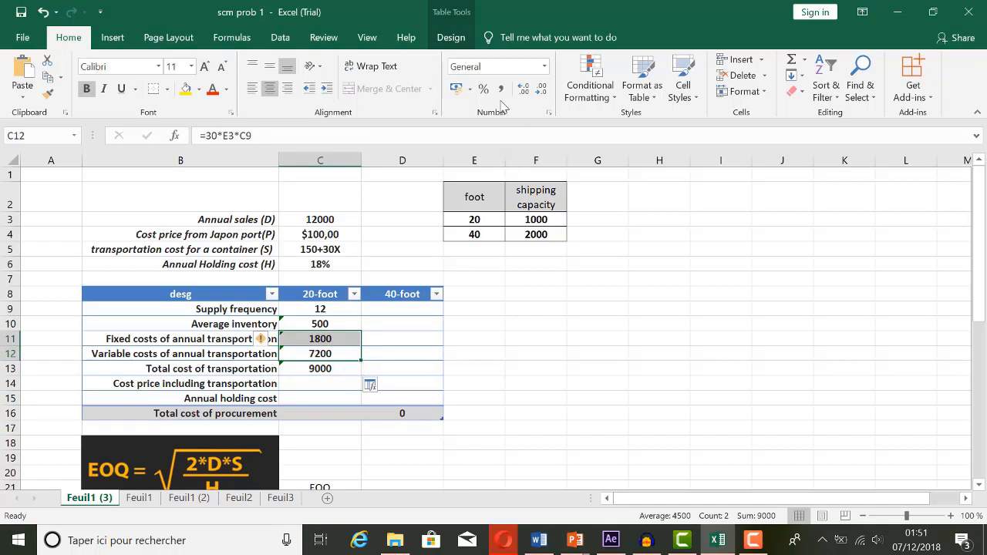
{"action": "left_click", "coordinate": [469, 90]}
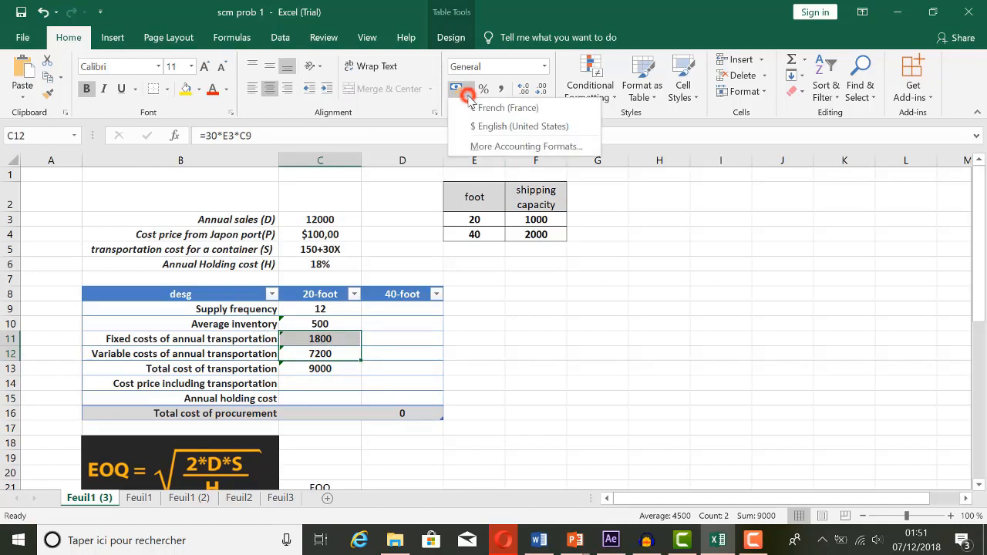
{"action": "left_click", "coordinate": [498, 127]}
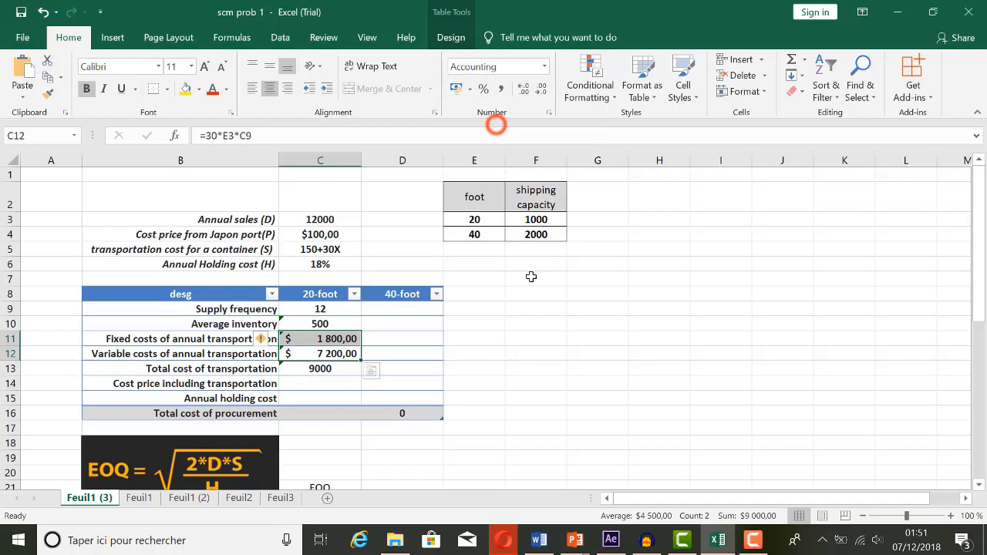
{"action": "left_click", "coordinate": [531, 333]}
Calculate the 20-foot cost price including transportation in C14 with =(C13/F3)/C9+C4
{"action": "left_click", "coordinate": [341, 379]}
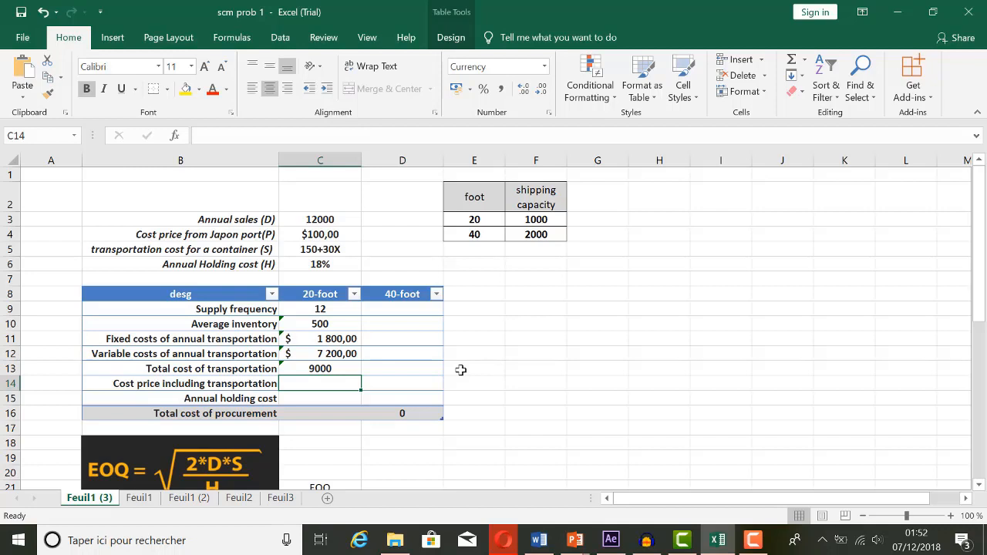
{"action": "type", "text": "="}
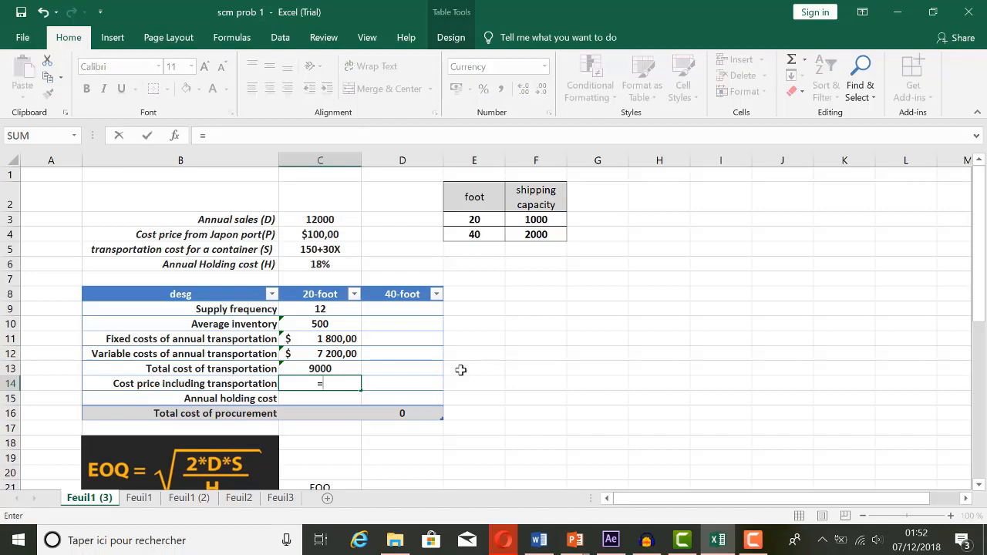
{"action": "left_click", "coordinate": [347, 369]}
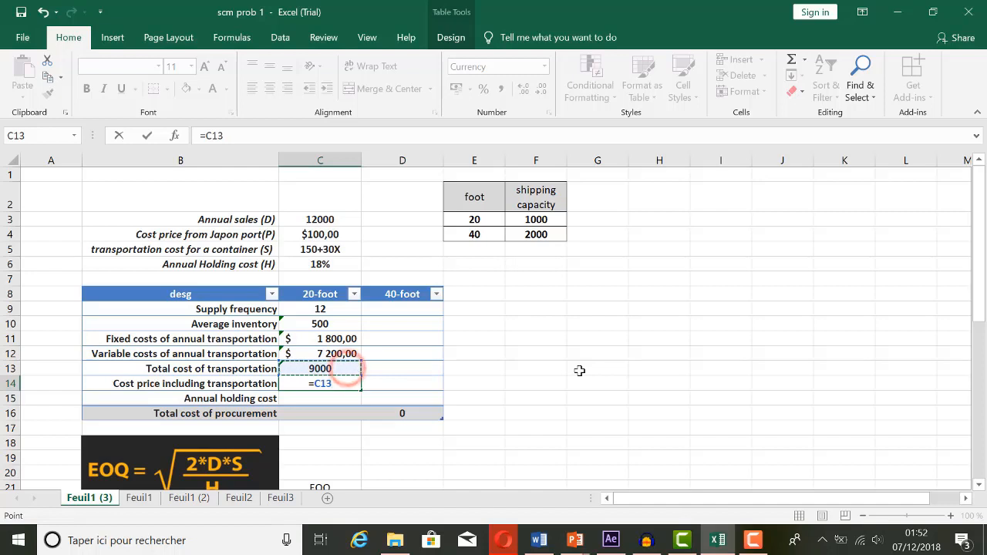
{"action": "type", "text": "/"}
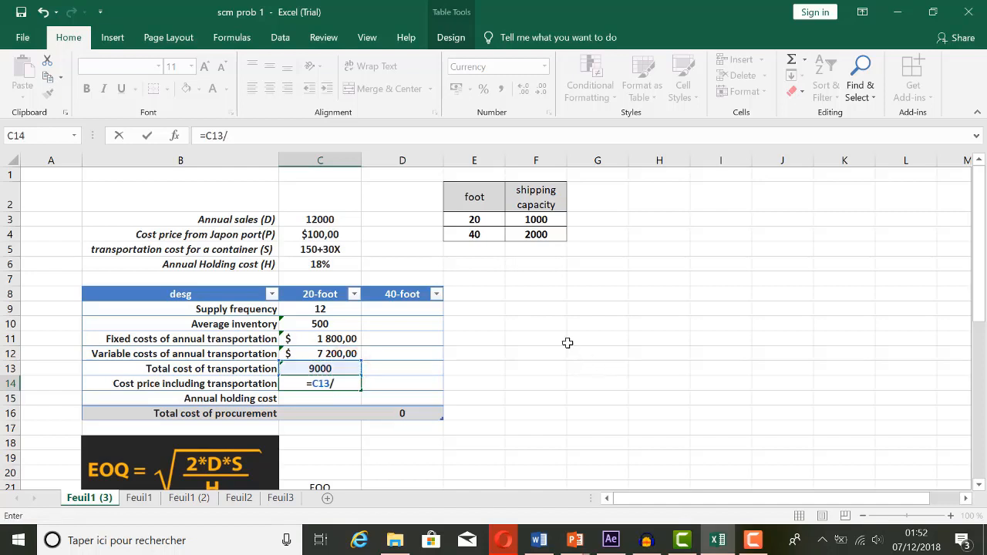
{"action": "left_click", "coordinate": [540, 220]}
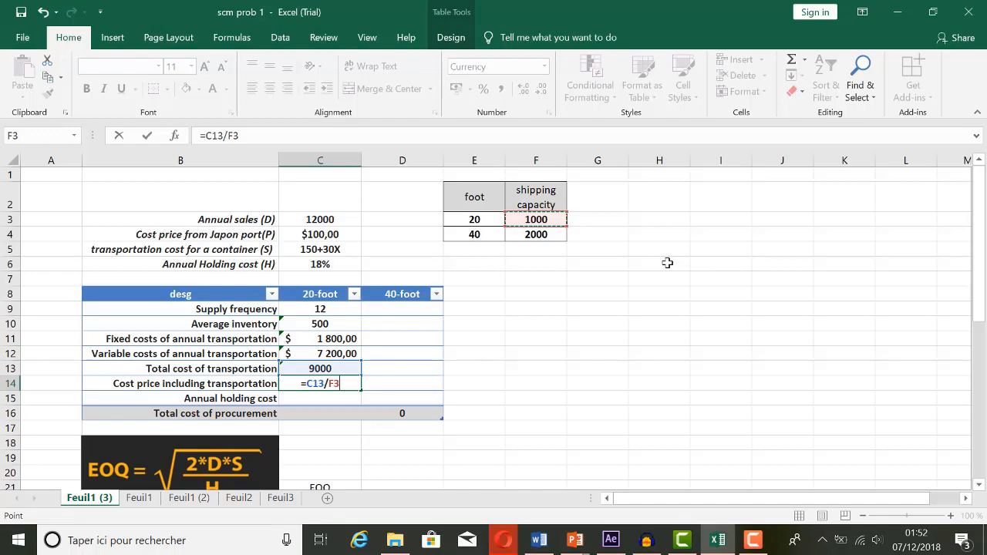
{"action": "type", "text": "à"}
{"action": "key", "text": "BackSpace"}
{"action": "type", "text": ")"}
{"action": "left_click", "coordinate": [305, 383]}
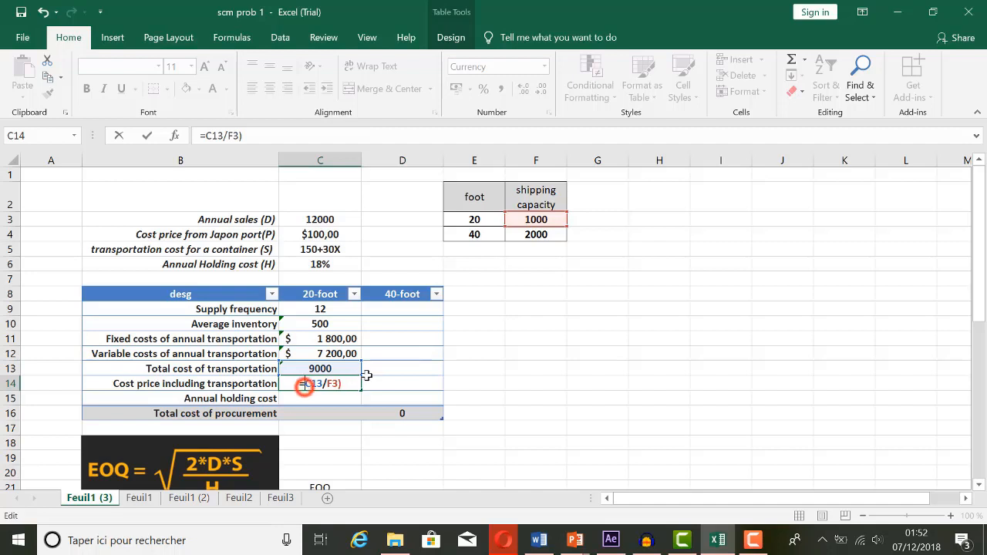
{"action": "type", "text": "("}
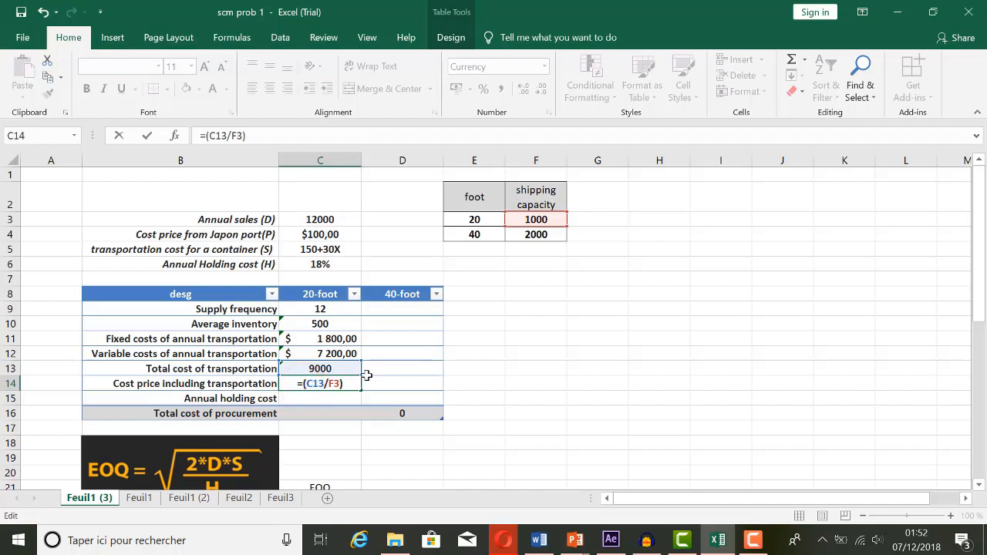
{"action": "left_click", "coordinate": [350, 385]}
{"action": "type", "text": "/"}
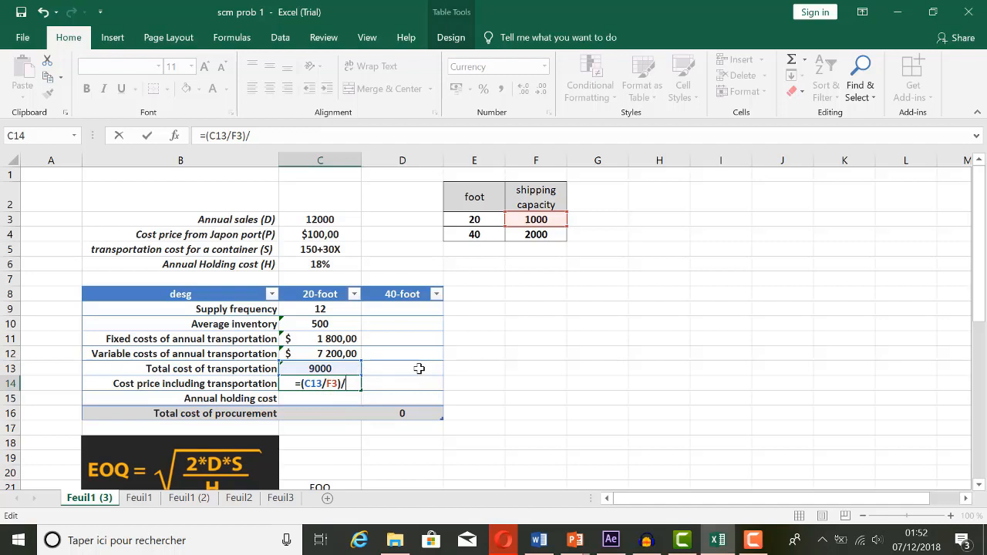
{"action": "left_click", "coordinate": [338, 310]}
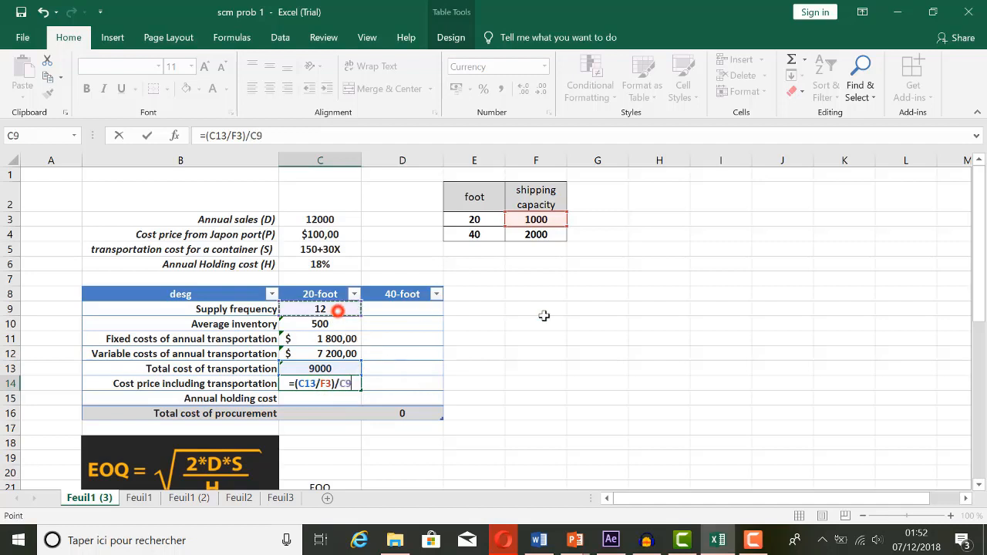
{"action": "type", "text": "+"}
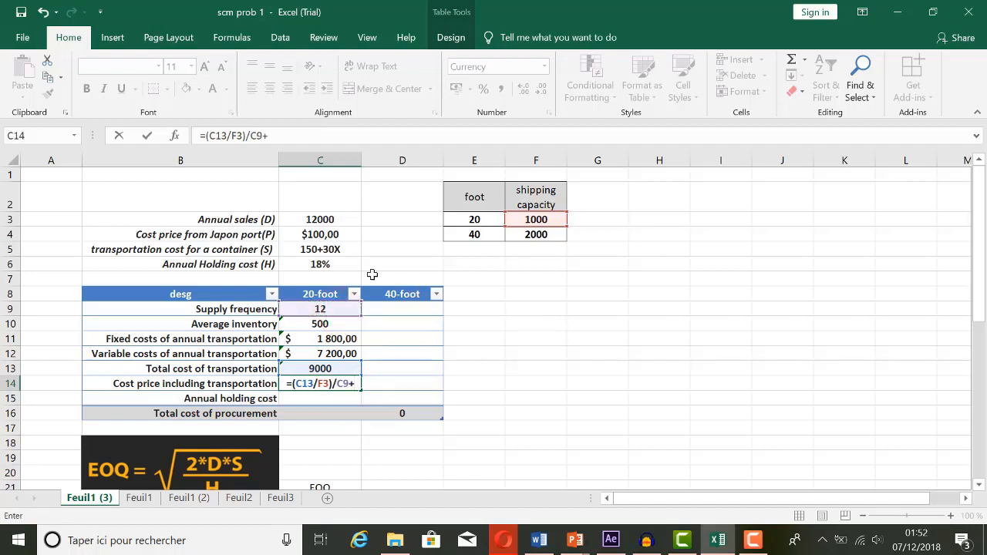
{"action": "left_click", "coordinate": [328, 233]}
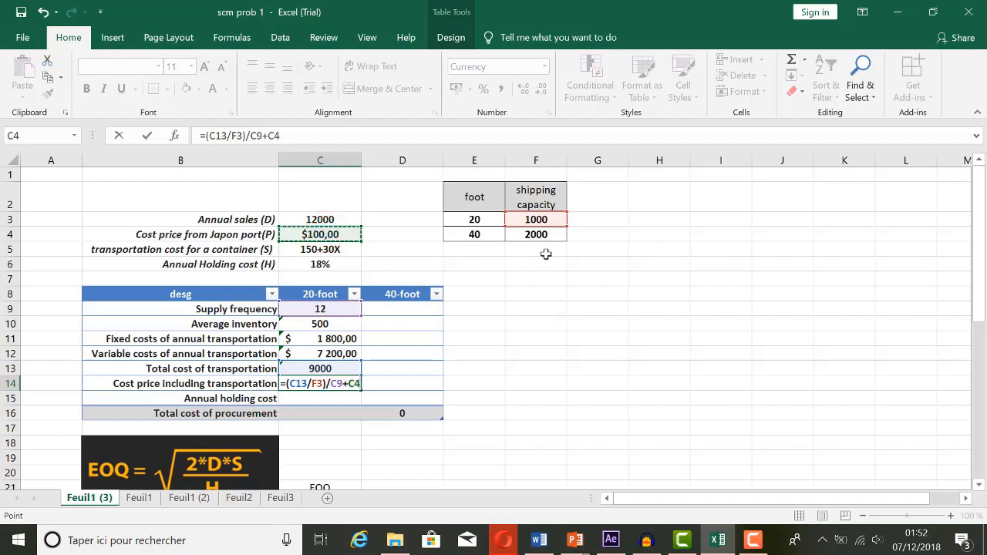
{"action": "key", "text": "Return"}
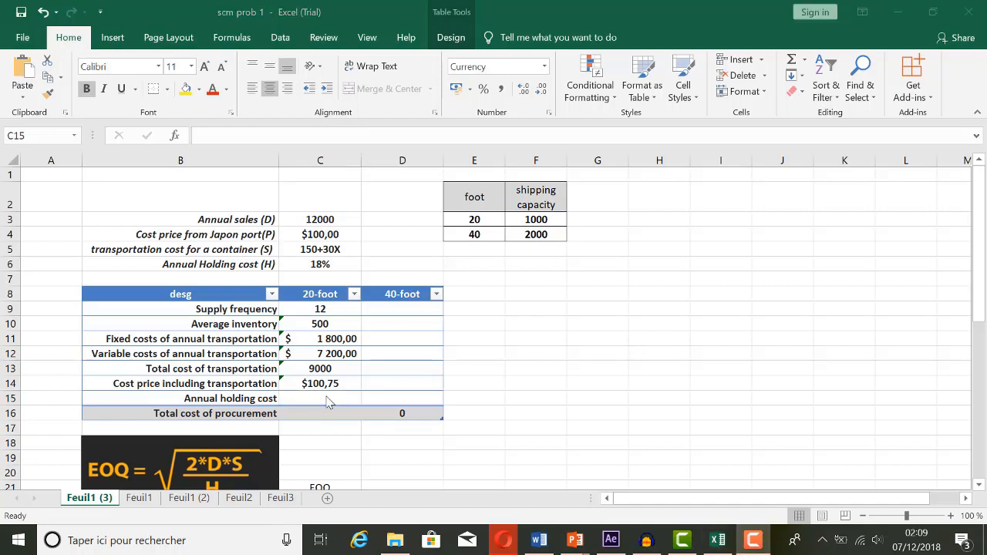
Calculate the 20-foot annual holding cost in C15 with =C6*C14*C10
{"action": "left_click", "coordinate": [324, 398]}
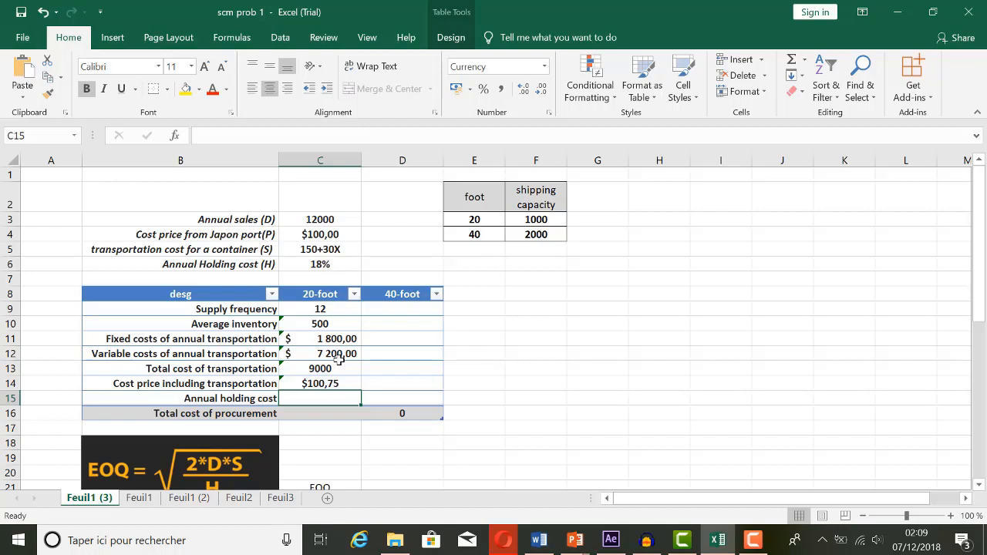
{"action": "type", "text": "="}
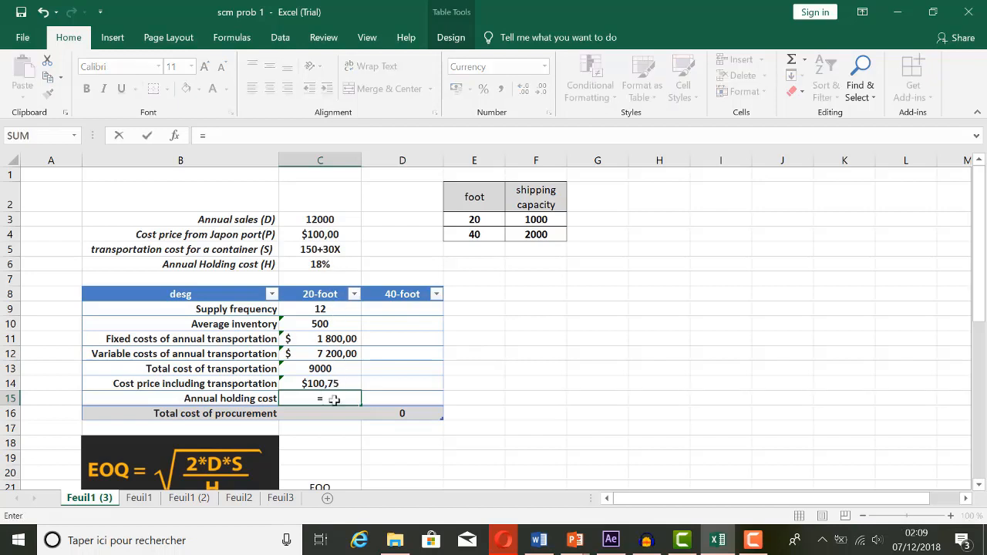
{"action": "left_click", "coordinate": [309, 264]}
{"action": "type", "text": "*"}
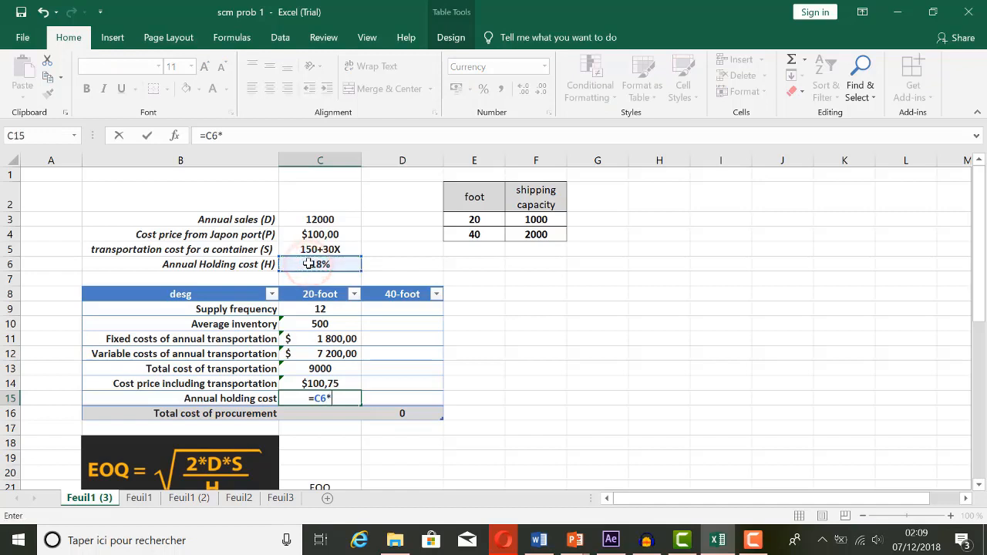
{"action": "left_click", "coordinate": [338, 383]}
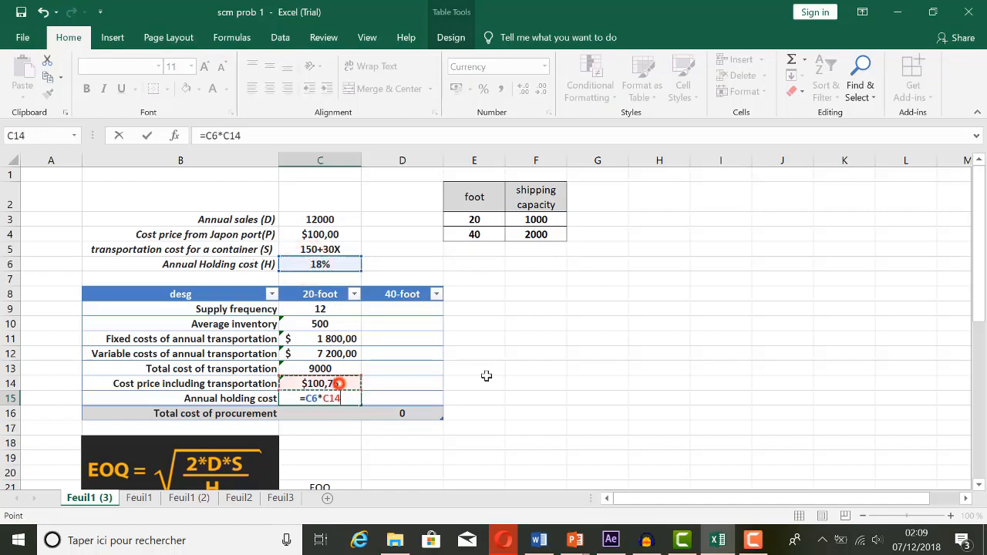
{"action": "type", "text": "*"}
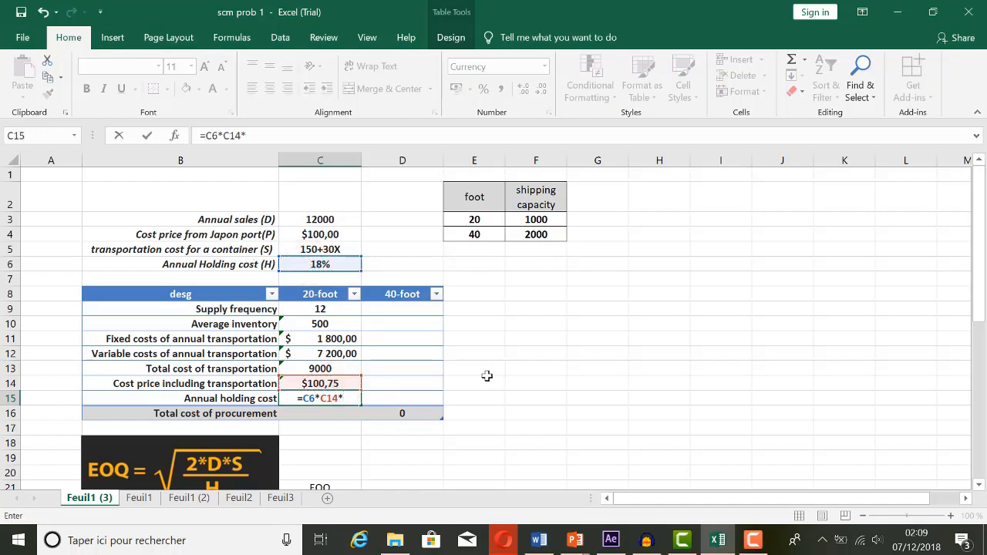
{"action": "left_click", "coordinate": [342, 325]}
{"action": "key", "text": "Return"}
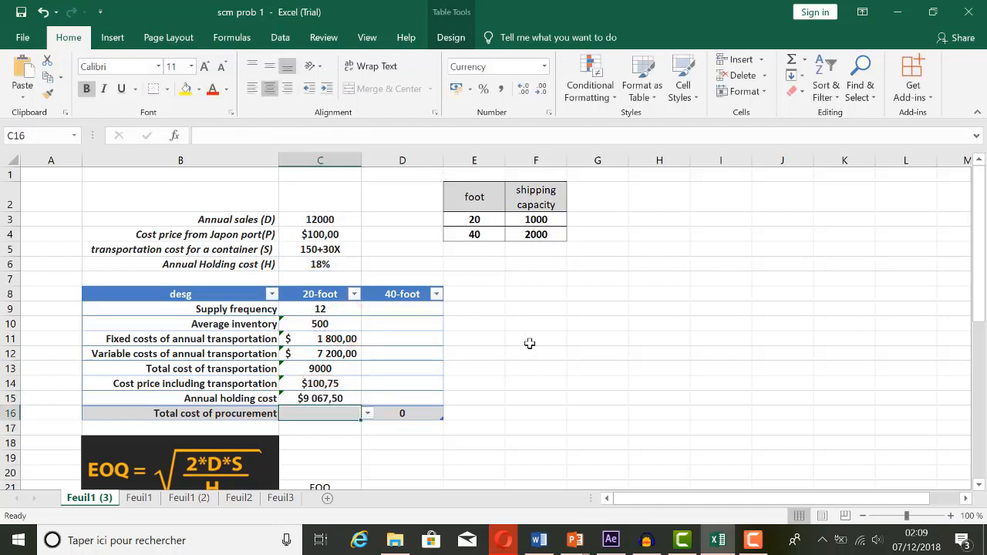
Calculate the 20-foot total cost of procurement in C16 with =C15+C13
{"action": "type", "text": "="}
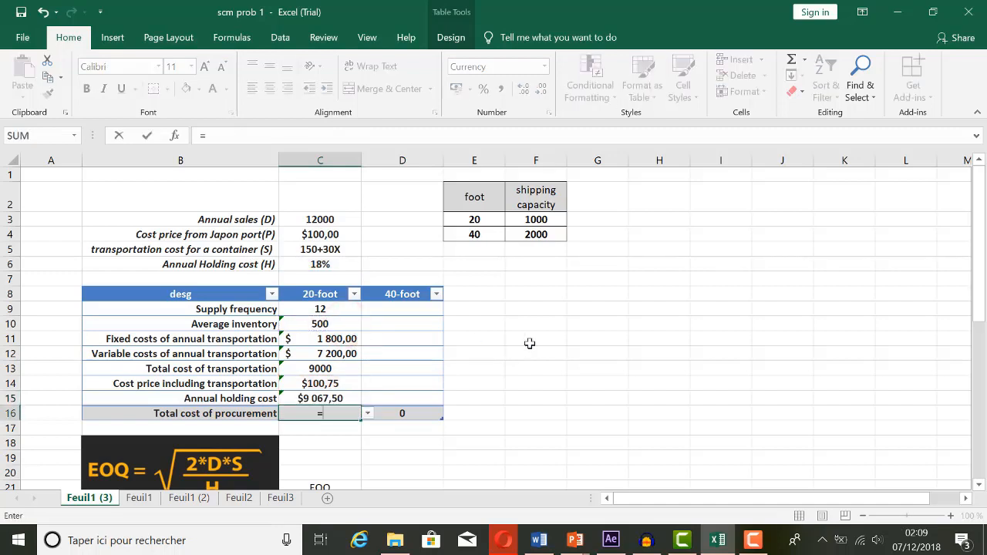
{"action": "left_click", "coordinate": [338, 398]}
{"action": "type", "text": "+"}
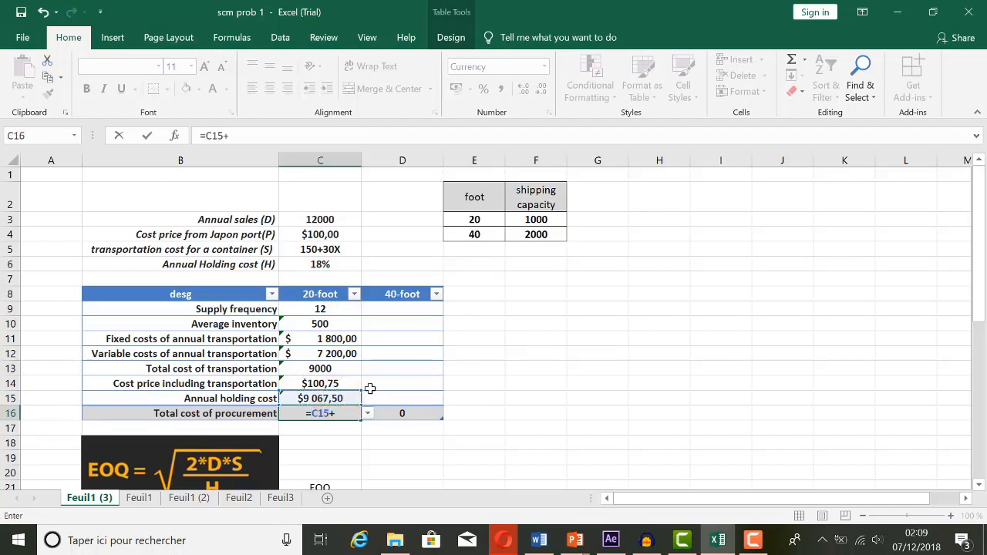
{"action": "left_click", "coordinate": [346, 371]}
{"action": "key", "text": "Return"}
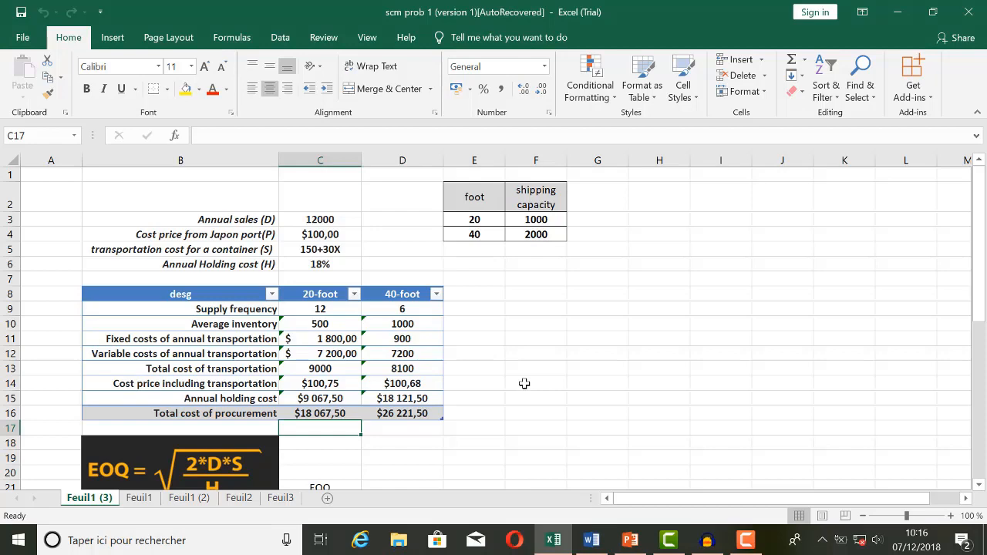
Calculate the numerator of the EOQ formula in C22, below the EOQ label, with =2*C3*150
{"action": "scroll", "coordinate": [525, 383], "scroll_direction": "down", "scroll_amount": 2}
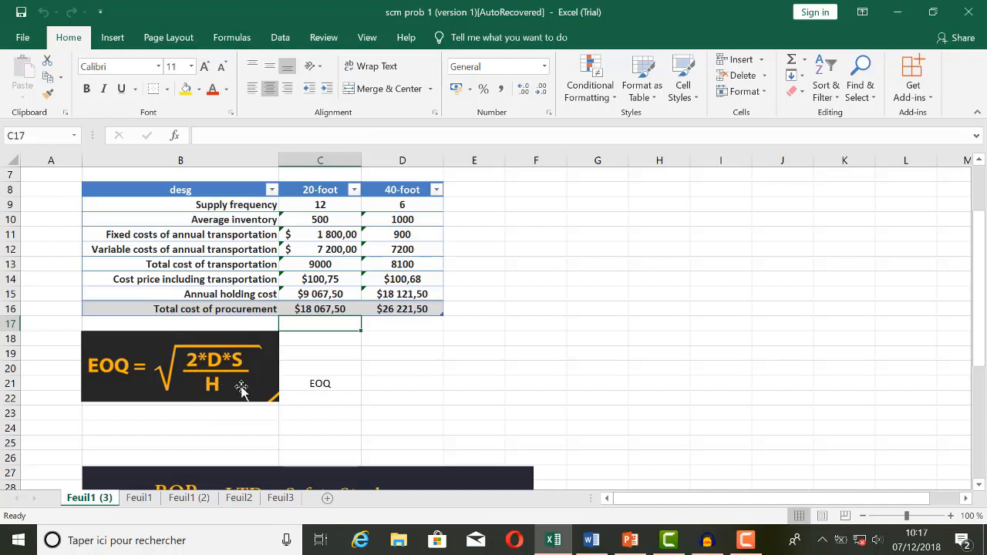
{"action": "left_click", "coordinate": [308, 399]}
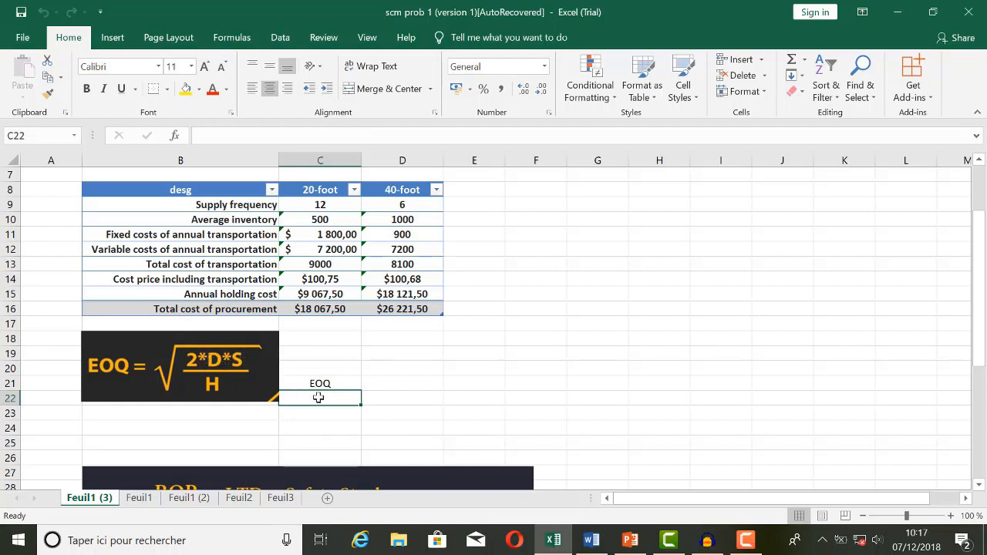
{"action": "type", "text": "=2"}
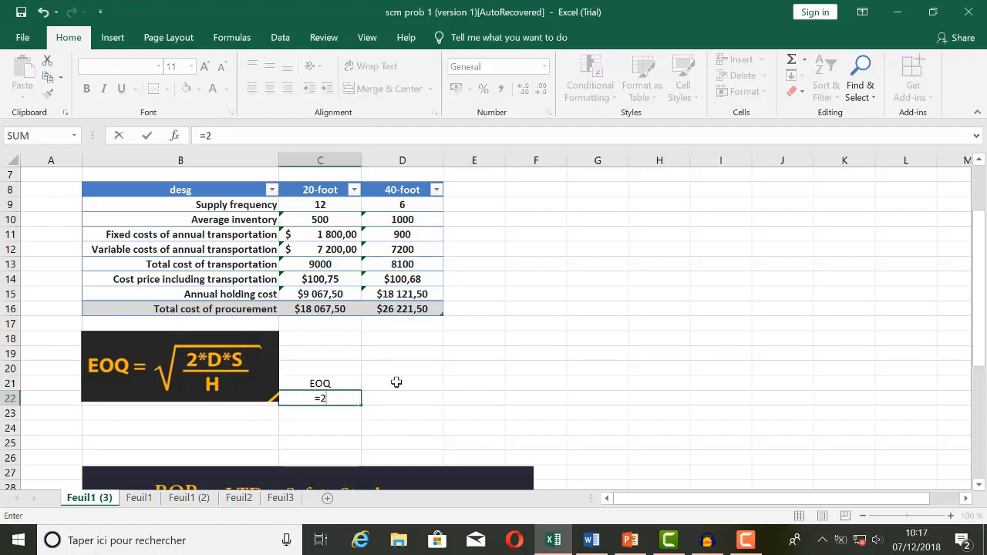
{"action": "type", "text": "*"}
{"action": "scroll", "coordinate": [396, 383], "scroll_direction": "up", "scroll_amount": 2}
{"action": "left_click", "coordinate": [337, 220]}
{"action": "scroll", "coordinate": [392, 270], "scroll_direction": "down", "scroll_amount": 1}
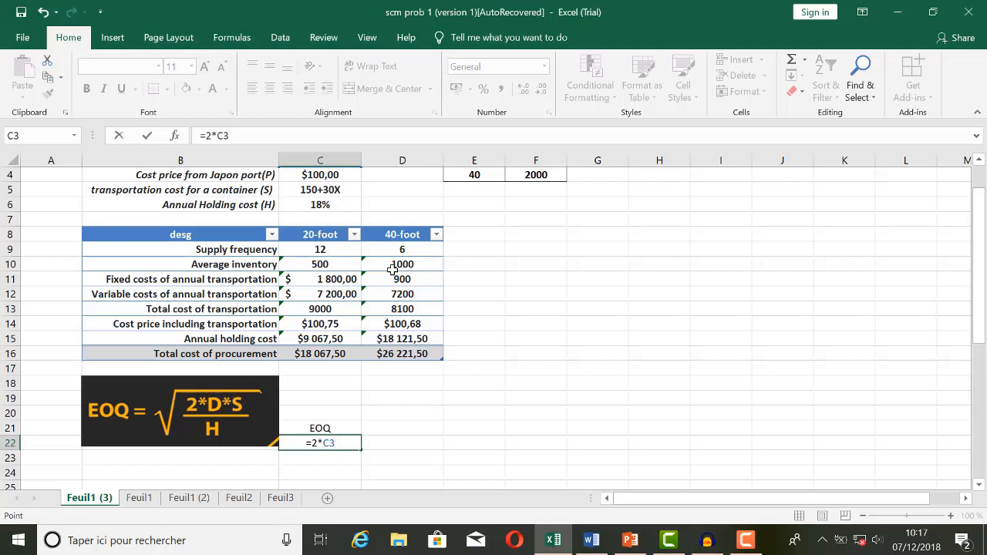
{"action": "type", "text": "*150"}
{"action": "key", "text": "Return"}
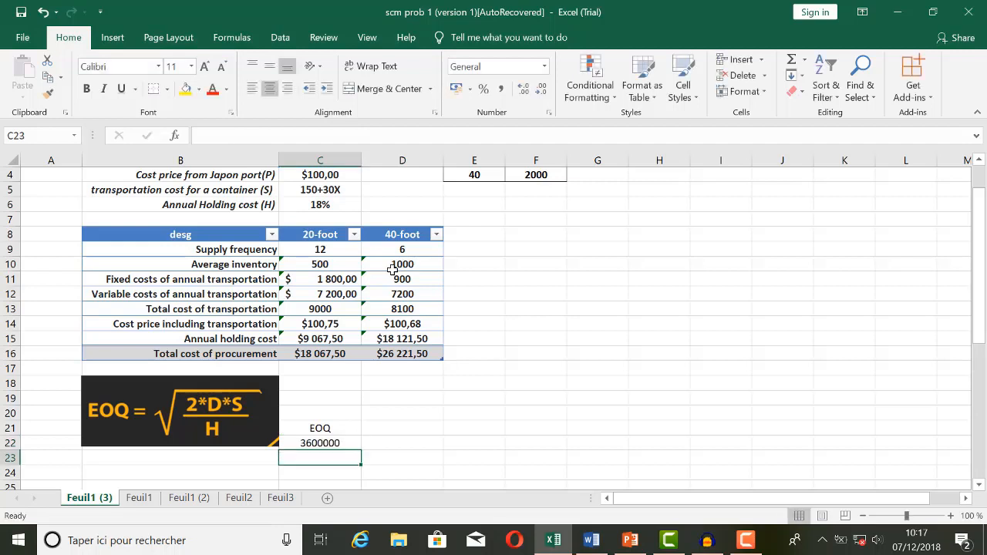
Calculate the holding cost denominator of the EOQ formula in D22 with =C6*C4
{"action": "left_click", "coordinate": [399, 443]}
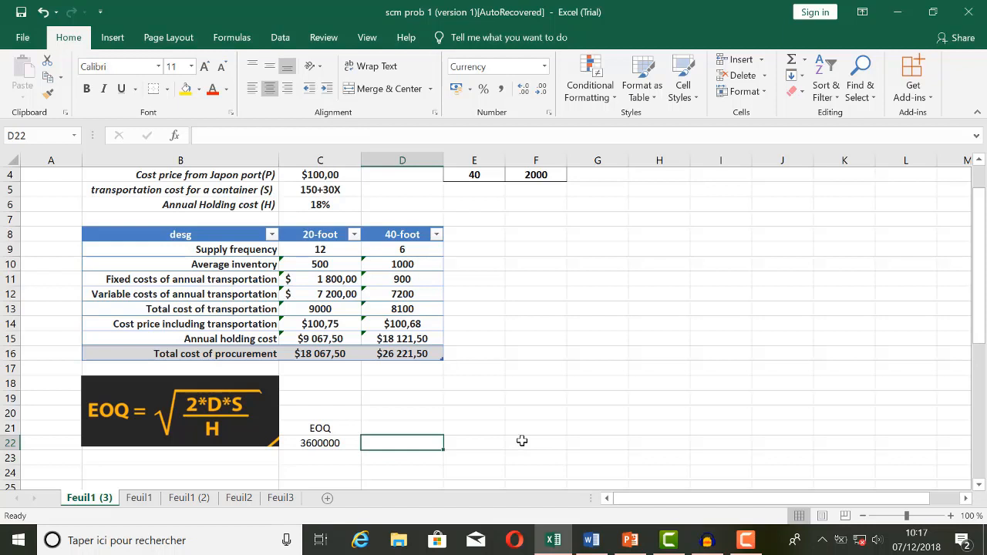
{"action": "type", "text": "="}
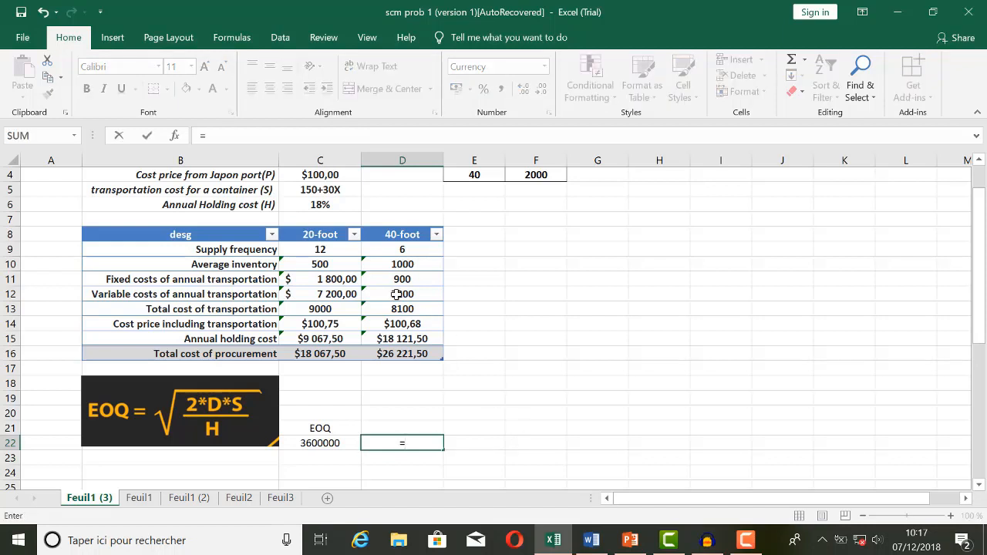
{"action": "left_click", "coordinate": [331, 206]}
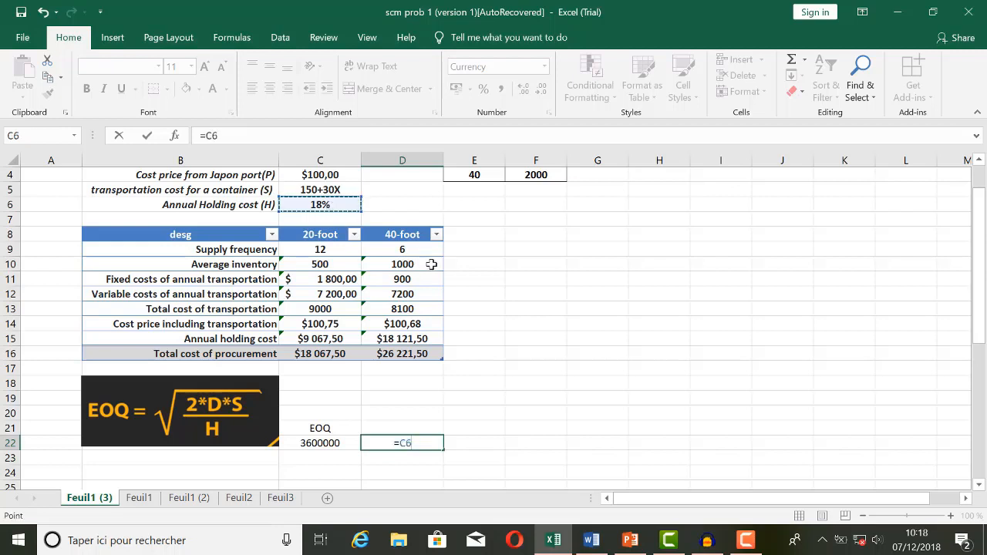
{"action": "type", "text": "*"}
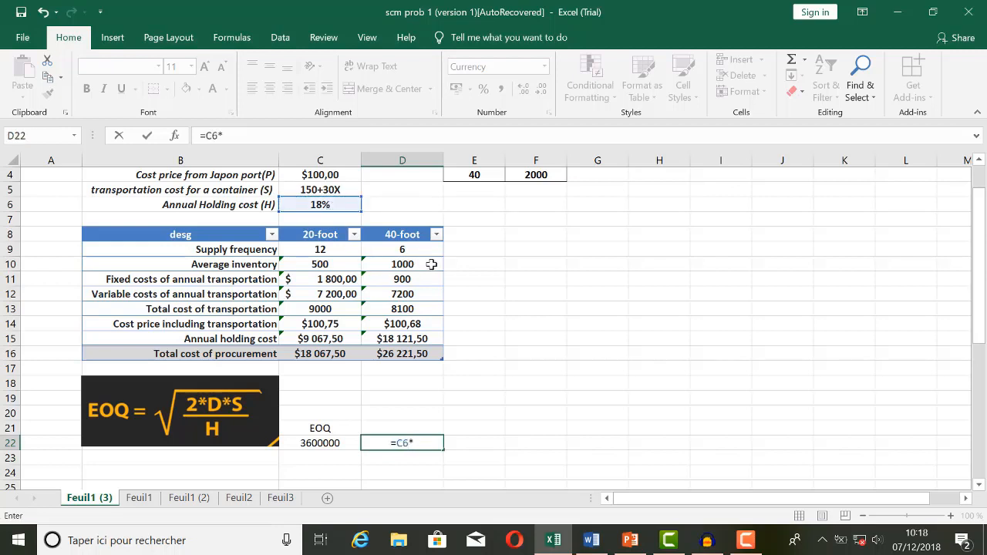
{"action": "left_click", "coordinate": [329, 176]}
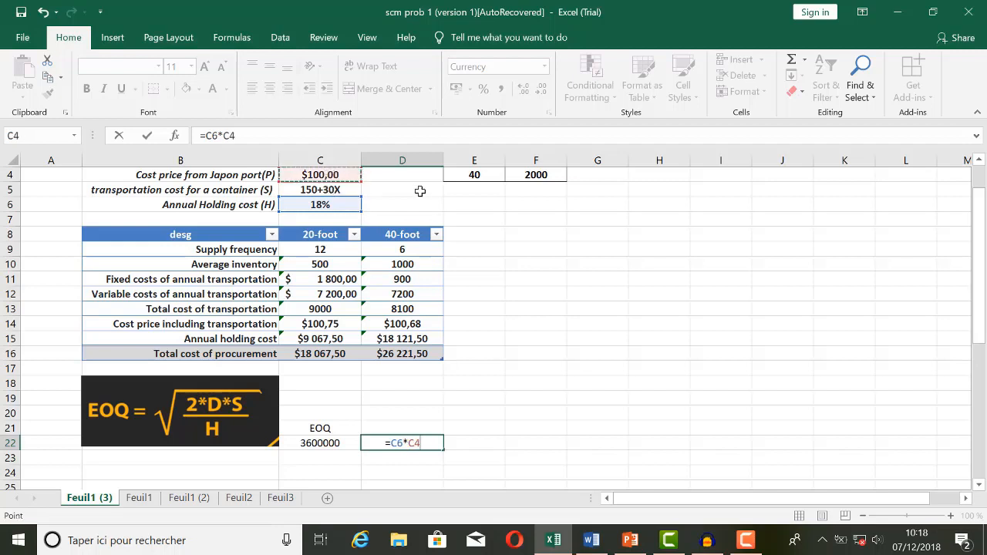
{"action": "key", "text": "Return"}
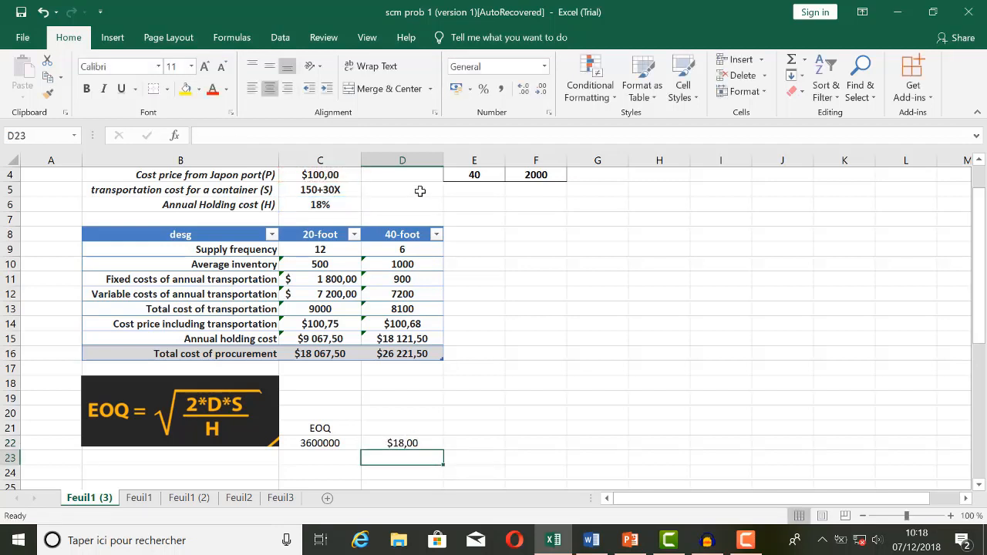
Calculate the EOQ in E22 as the square root of numerator over denominator with =SQRT(C22/D22)
{"action": "left_click", "coordinate": [464, 444]}
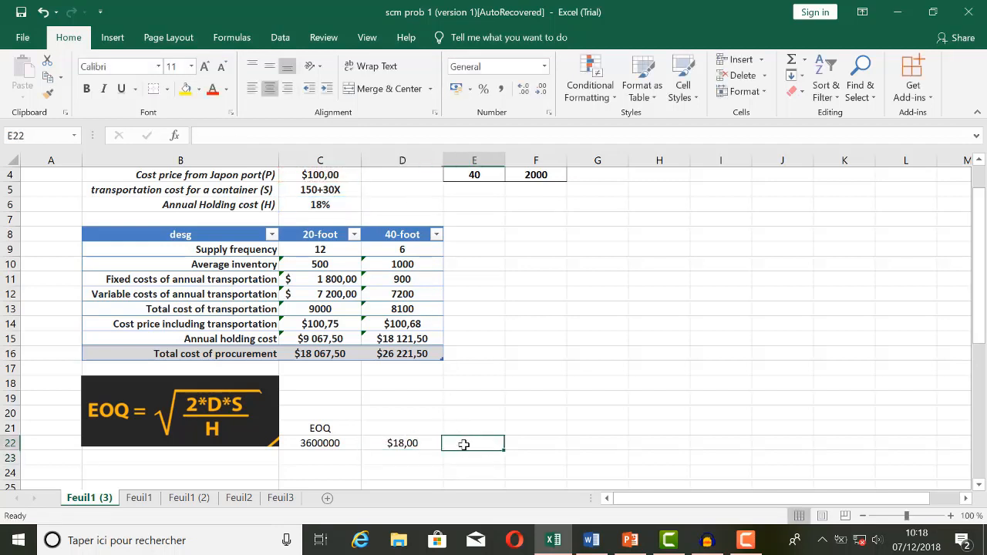
{"action": "type", "text": "="}
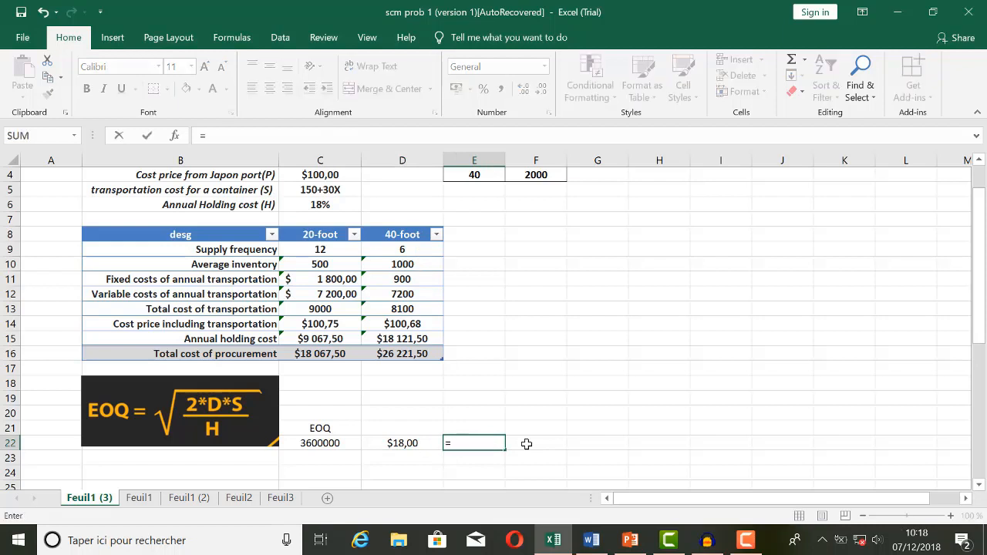
{"action": "type", "text": "sq"}
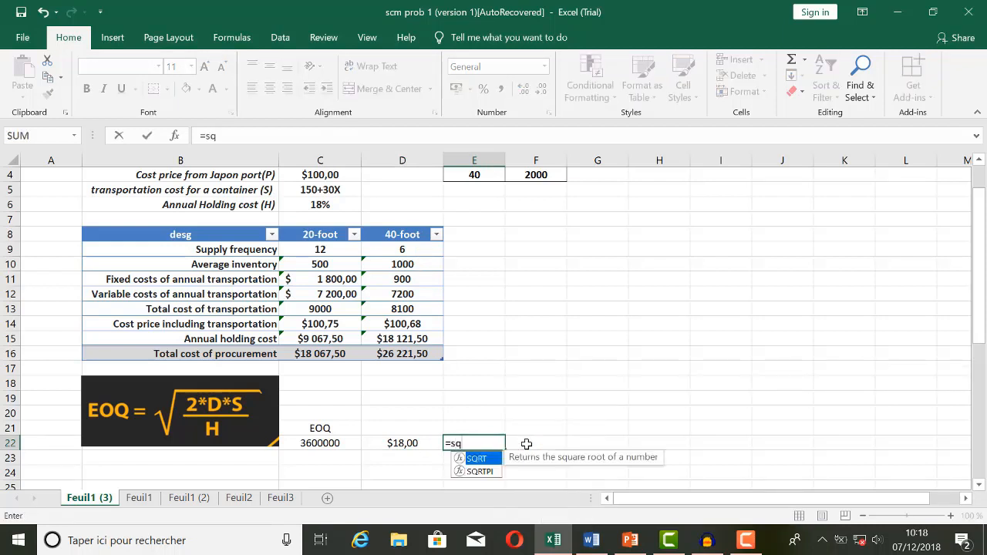
{"action": "double_click", "coordinate": [482, 460]}
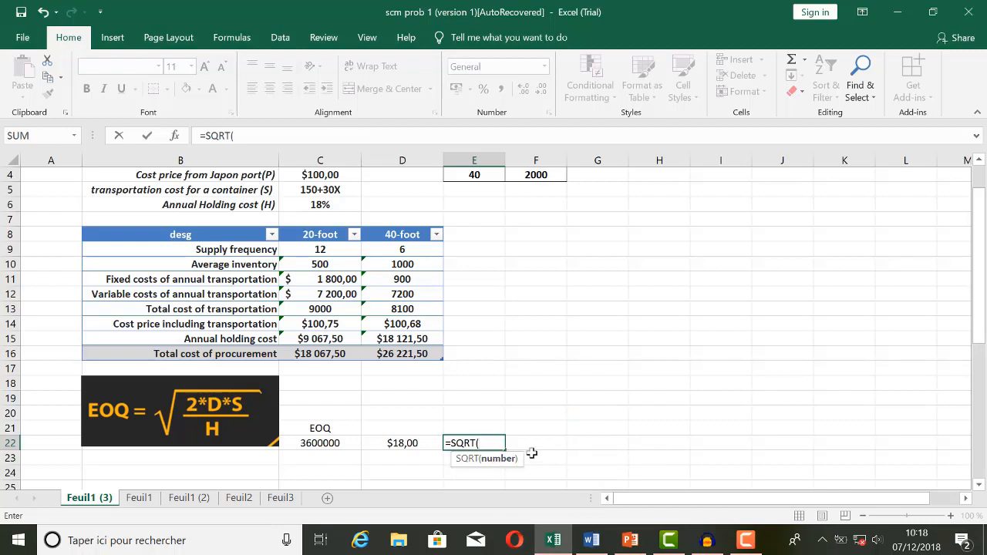
{"action": "left_click", "coordinate": [331, 441]}
{"action": "type", "text": "/"}
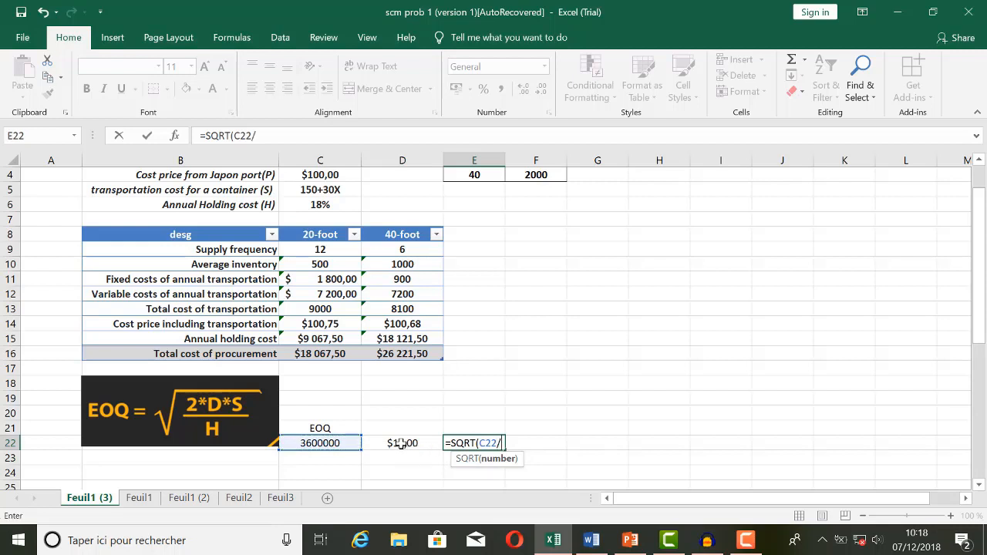
{"action": "left_click", "coordinate": [399, 445]}
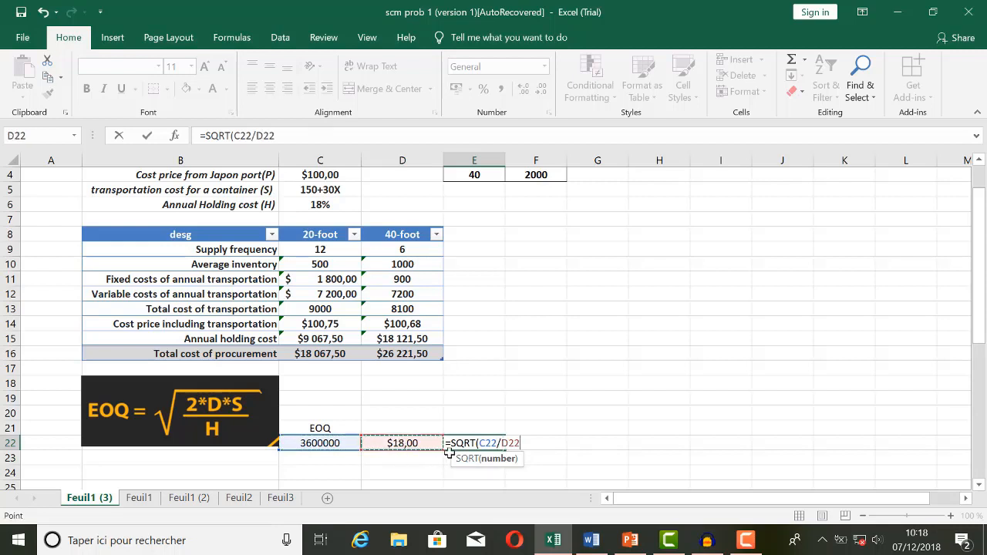
{"action": "type", "text": ")"}
{"action": "key", "text": "Return"}
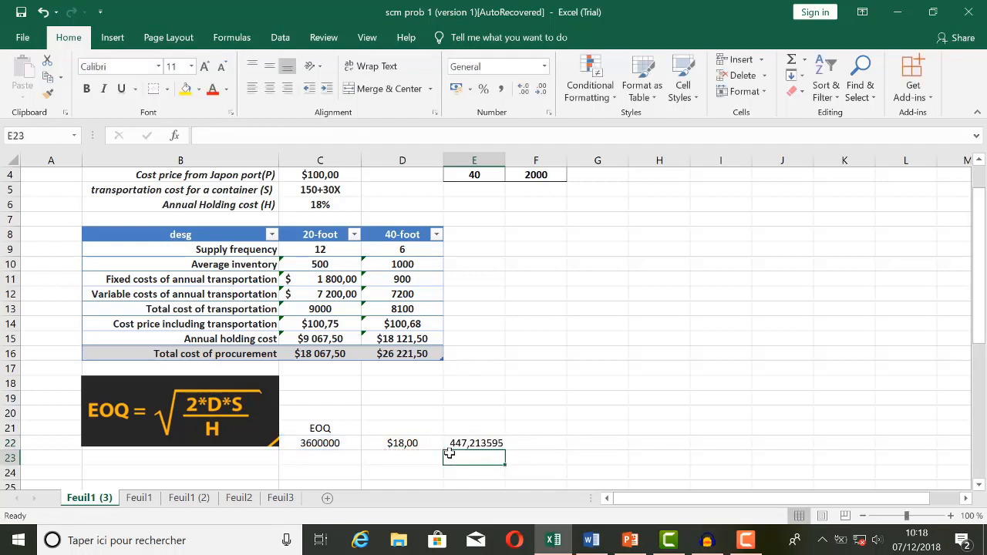
Format the EOQ result in E22 to show no decimal places and centre it in the cell
{"action": "left_click", "coordinate": [469, 443]}
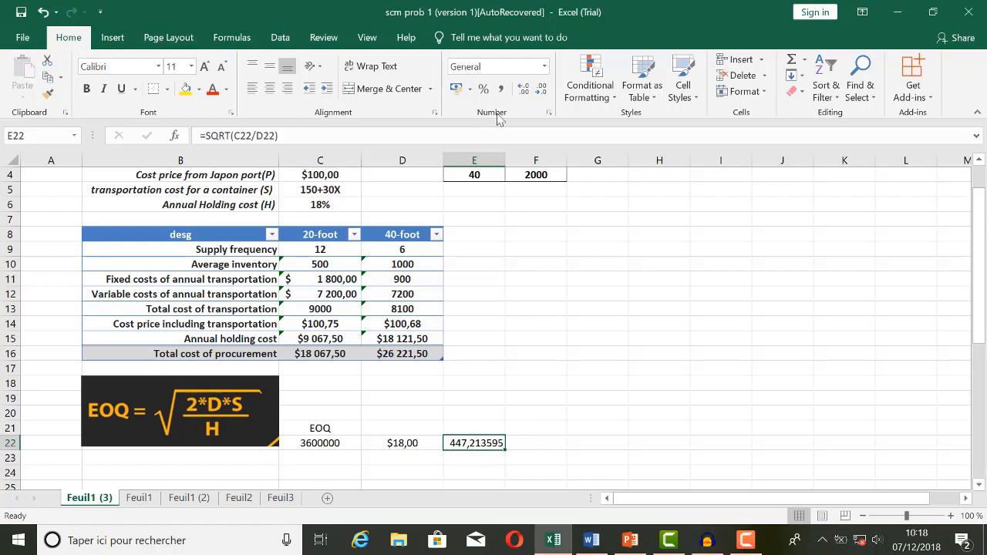
{"action": "left_click", "coordinate": [529, 91]}
{"action": "left_click", "coordinate": [542, 91]}
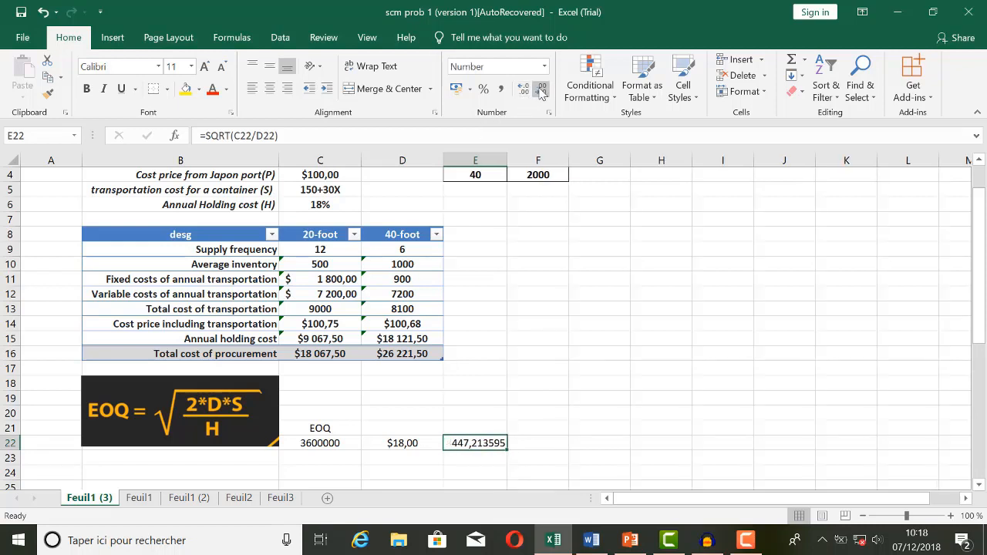
{"action": "left_click", "coordinate": [542, 91]}
{"action": "left_click", "coordinate": [542, 91]}
{"action": "left_click", "coordinate": [543, 91]}
{"action": "left_click", "coordinate": [542, 91]}
{"action": "left_click", "coordinate": [542, 91]}
{"action": "left_click", "coordinate": [543, 91]}
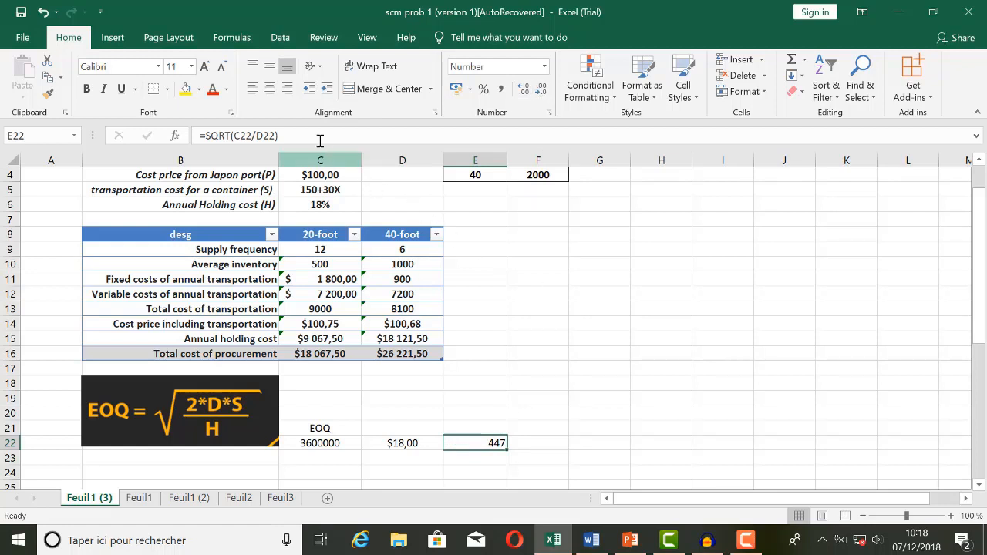
{"action": "left_click", "coordinate": [269, 88]}
{"action": "left_click", "coordinate": [574, 408]}
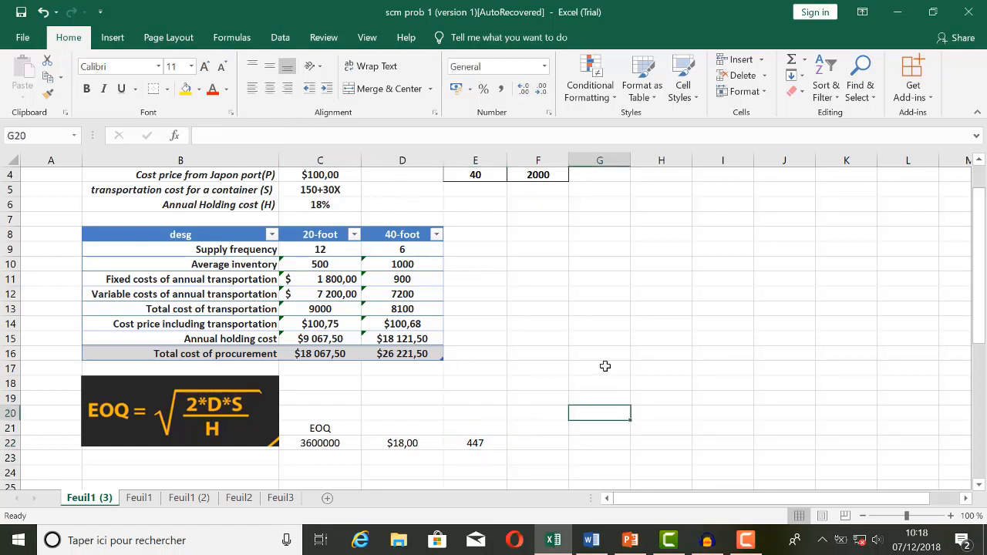
{"action": "key", "text": "ctrl+s"}
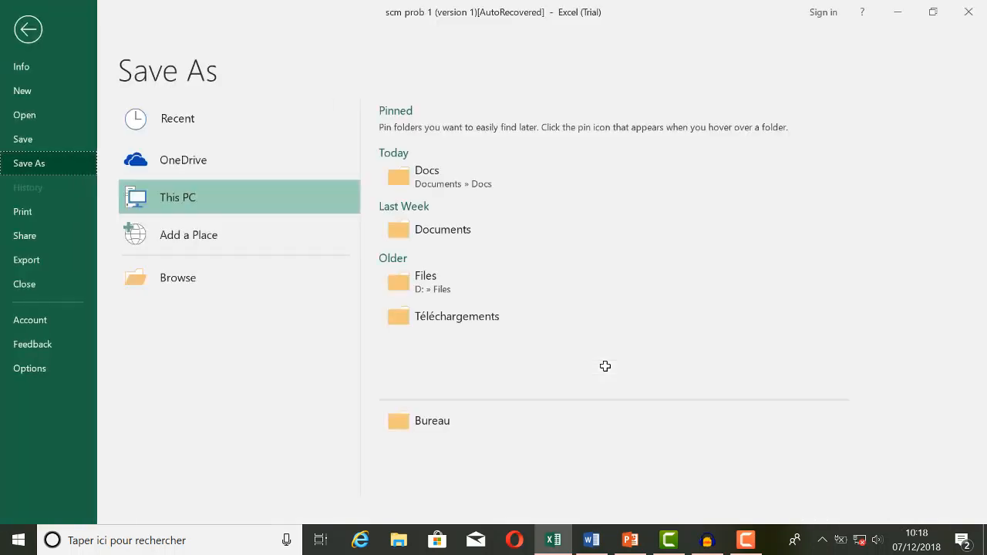
{"action": "left_click", "coordinate": [29, 31]}
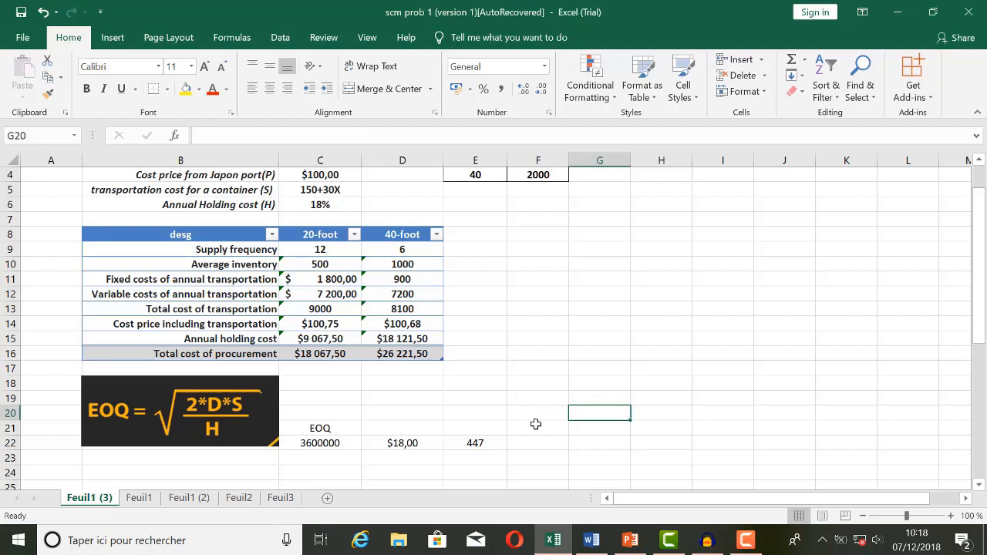
{"action": "scroll", "coordinate": [536, 425], "scroll_direction": "down", "scroll_amount": 2}
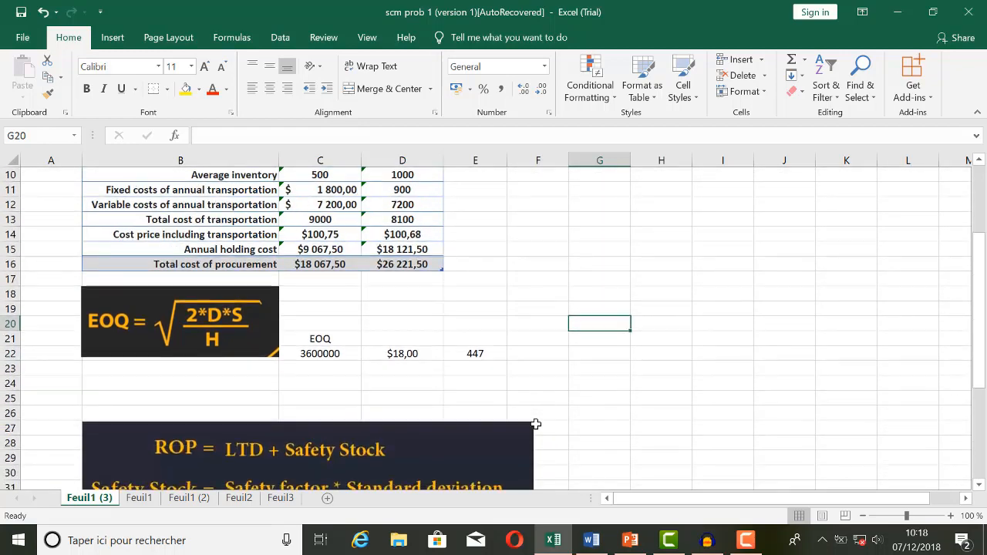
{"action": "scroll", "coordinate": [537, 425], "scroll_direction": "up", "scroll_amount": 2}
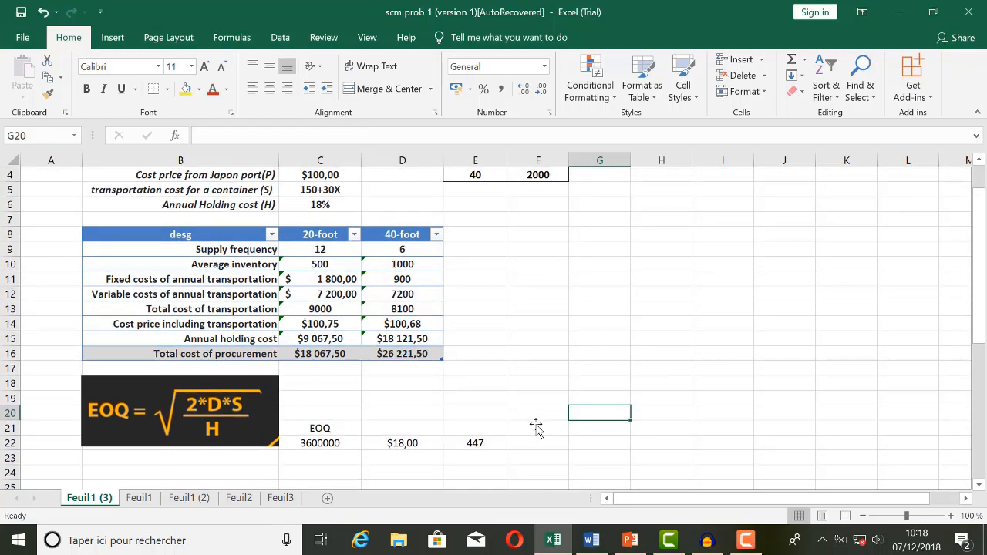
{"action": "scroll", "coordinate": [536, 428], "scroll_direction": "down", "scroll_amount": 5}
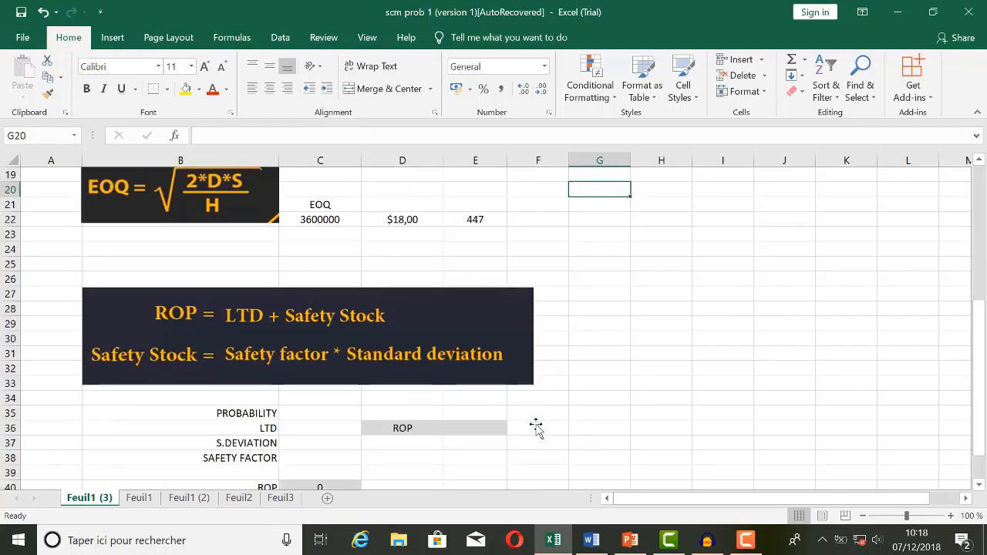
{"action": "scroll", "coordinate": [537, 428], "scroll_direction": "up", "scroll_amount": 5}
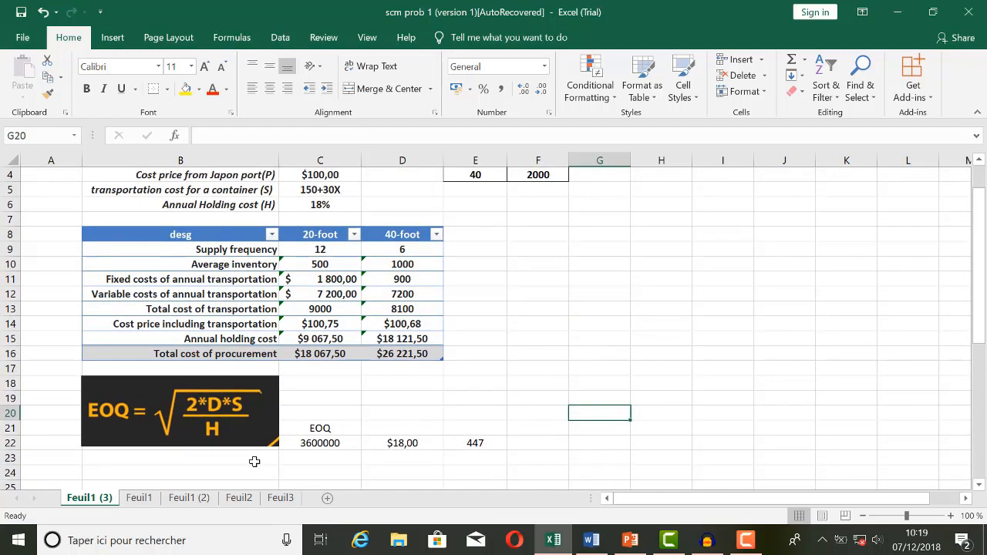
Add the label "2nd question" in A24 below the EOQ section and fill the cell with yellow
{"action": "left_click", "coordinate": [245, 473]}
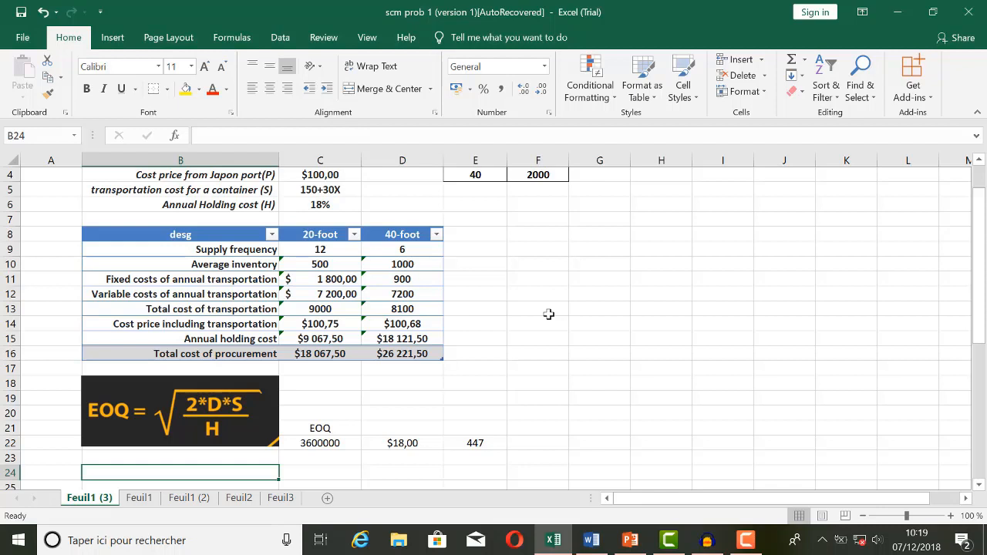
{"action": "key", "text": "Left"}
{"action": "type", "text": "2"}
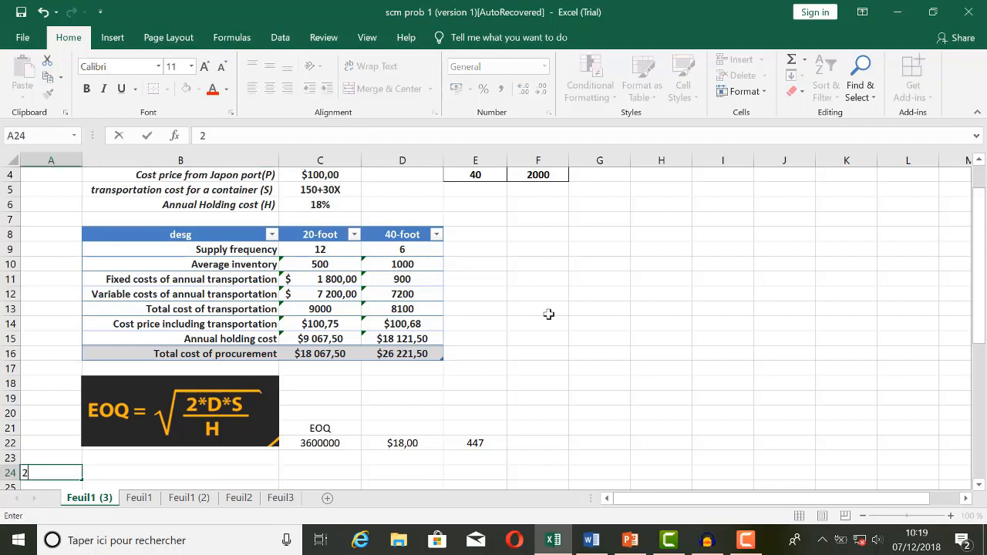
{"action": "type", "text": "nd question"}
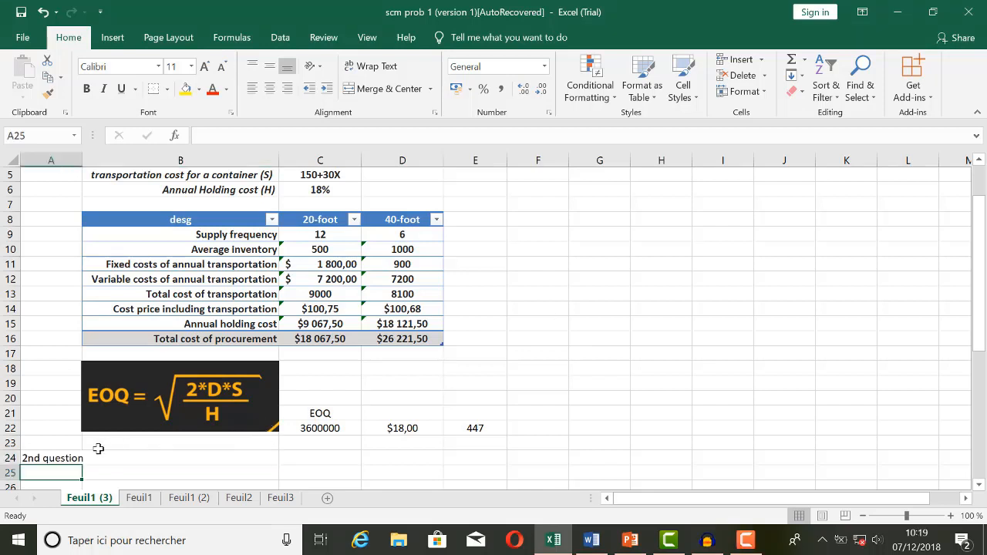
{"action": "left_click", "coordinate": [55, 460]}
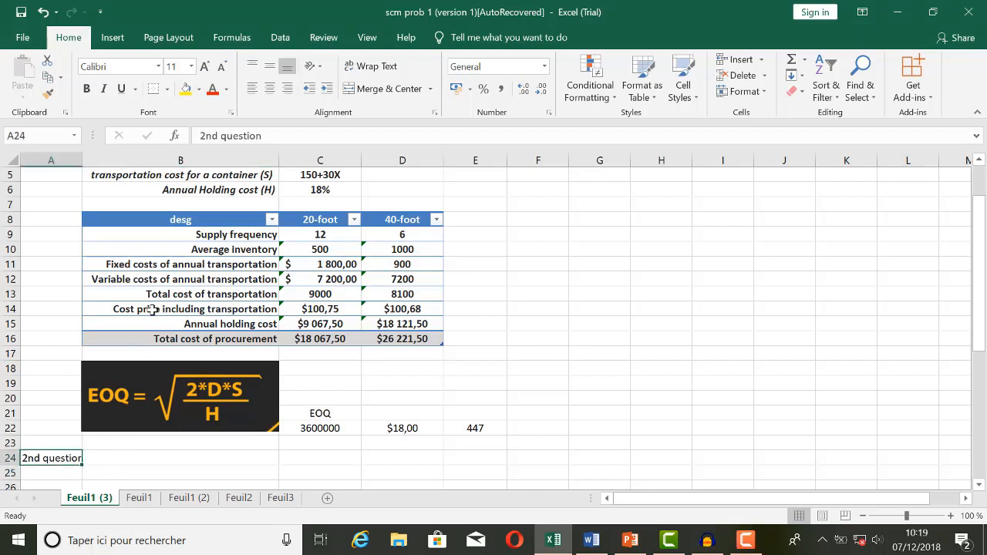
{"action": "left_click", "coordinate": [185, 88]}
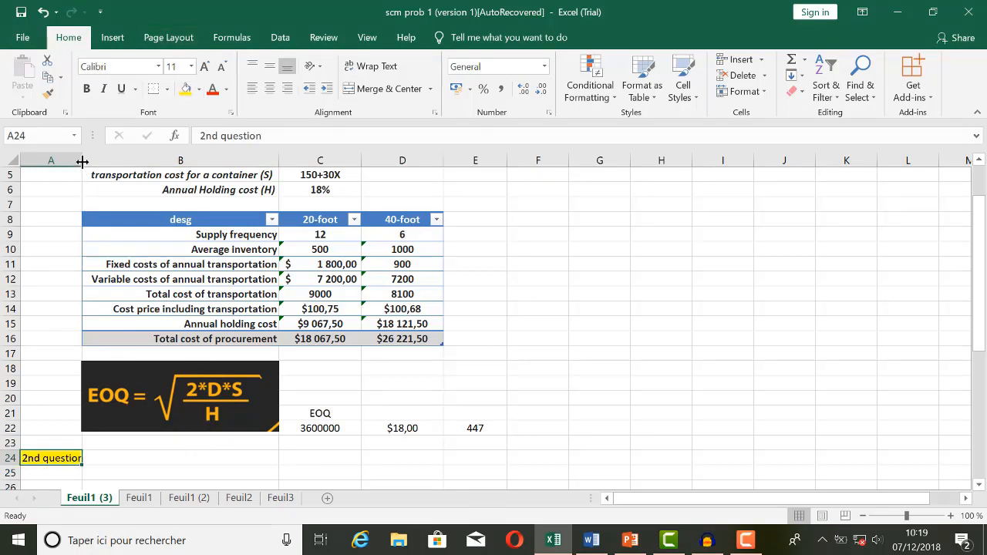
Calculate the second question's transportation cost in B24 with =24*(150+30*10)
{"action": "left_click", "coordinate": [192, 459]}
{"action": "type", "text": "="}
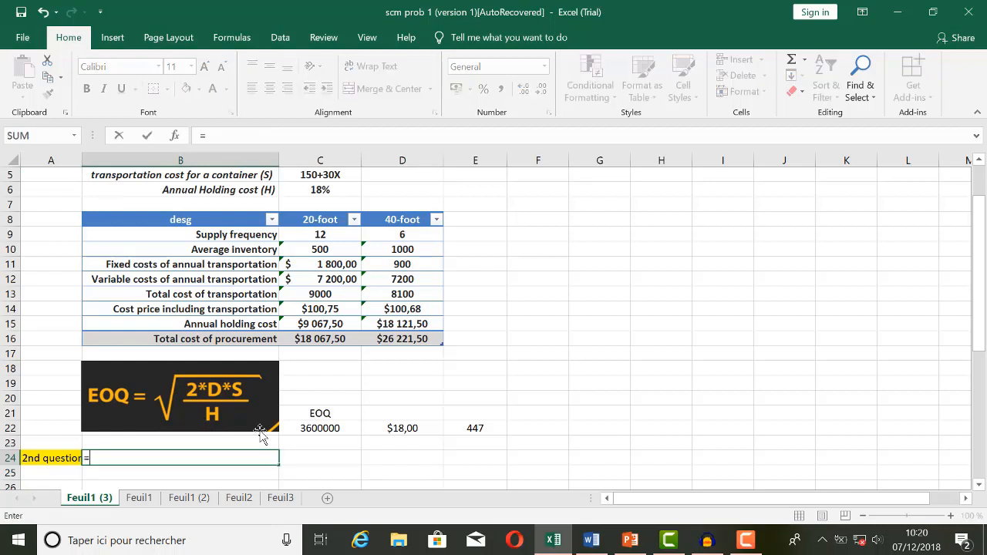
{"action": "type", "text": "24"}
{"action": "type", "text": "*(150"}
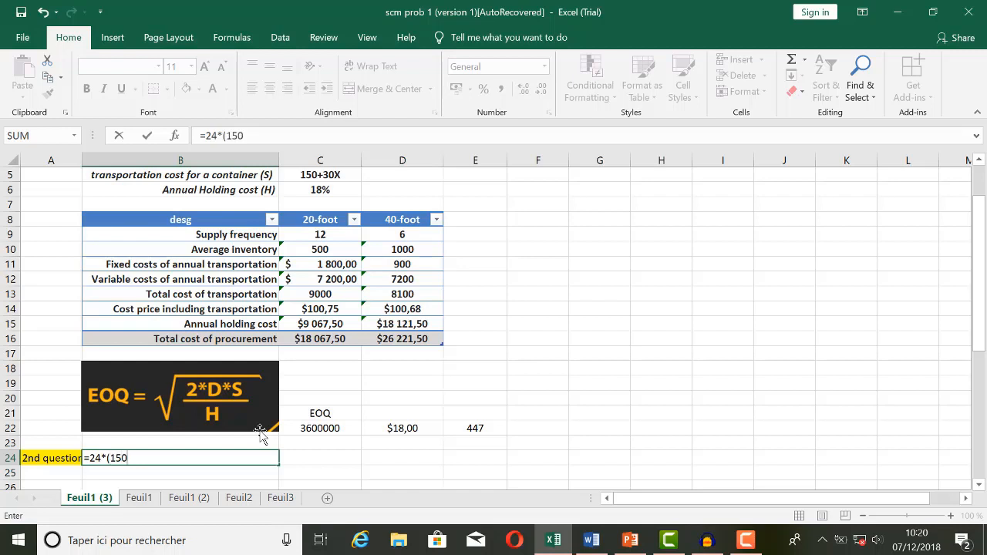
{"action": "type", "text": "+30*10)"}
{"action": "key", "text": "Return"}
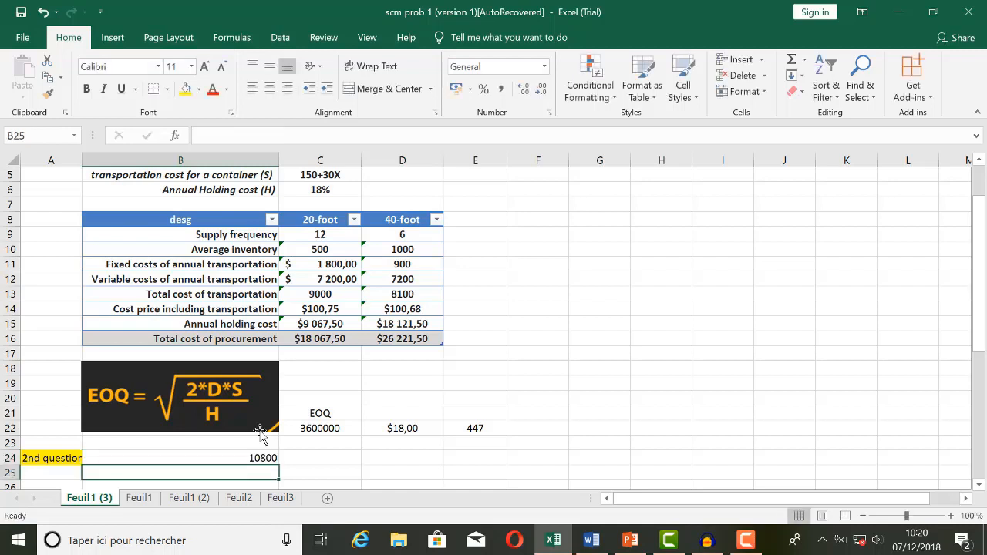
Apply the English (United States) dollar accounting format to the cost in B24 and move the cell to C24
{"action": "left_click", "coordinate": [256, 456]}
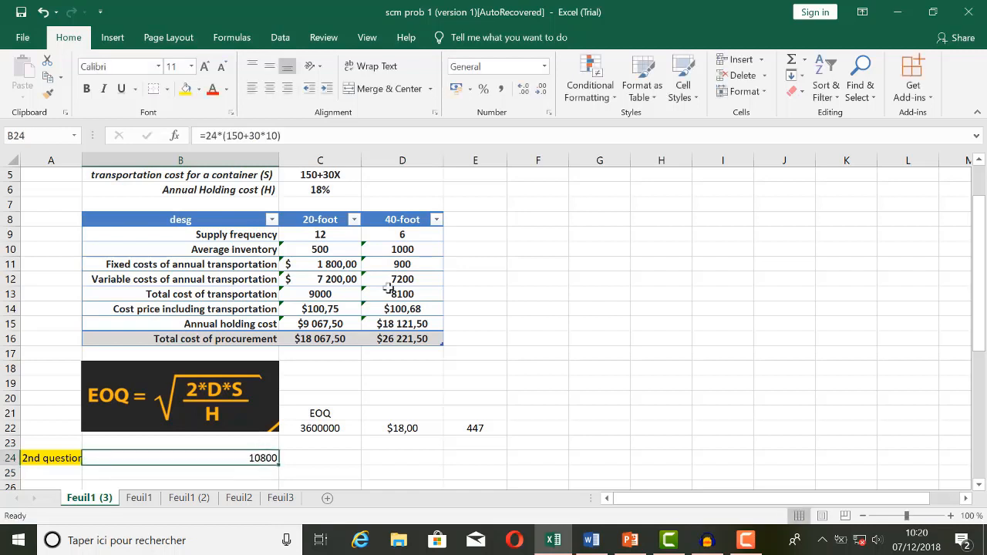
{"action": "left_click", "coordinate": [471, 89]}
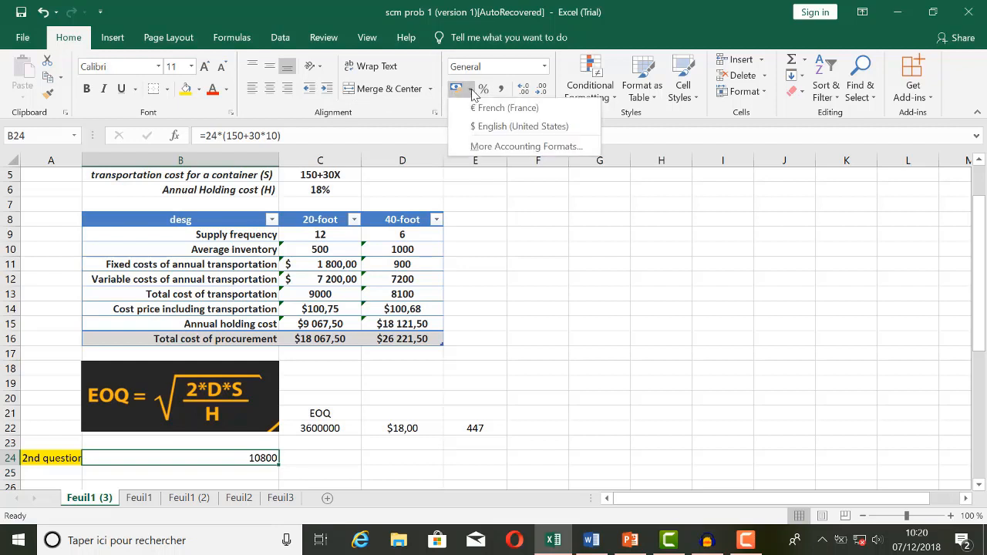
{"action": "left_click", "coordinate": [503, 128]}
{"action": "left_click", "coordinate": [248, 473]}
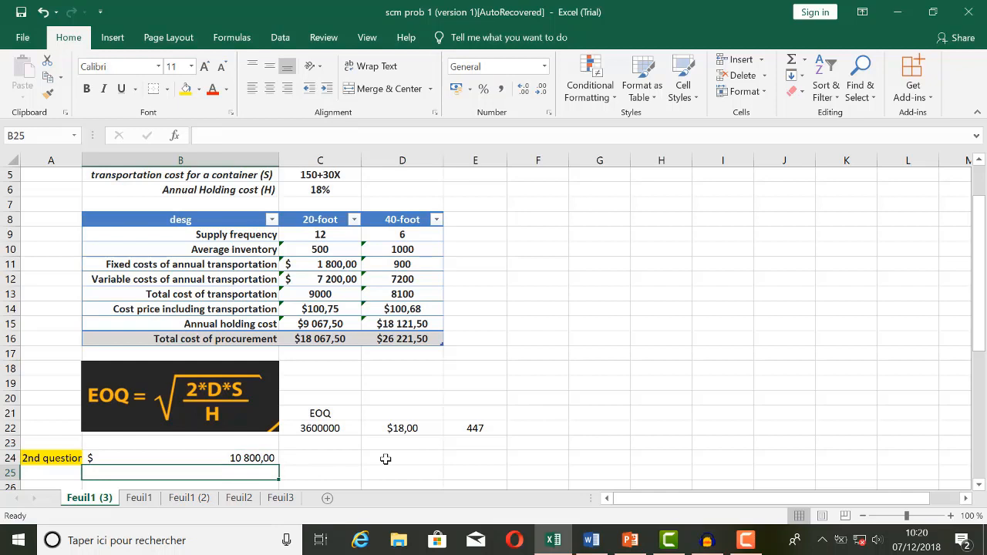
{"action": "left_click", "coordinate": [263, 458]}
{"action": "left_click_drag", "start_coordinate": [279, 461], "coordinate": [308, 463]}
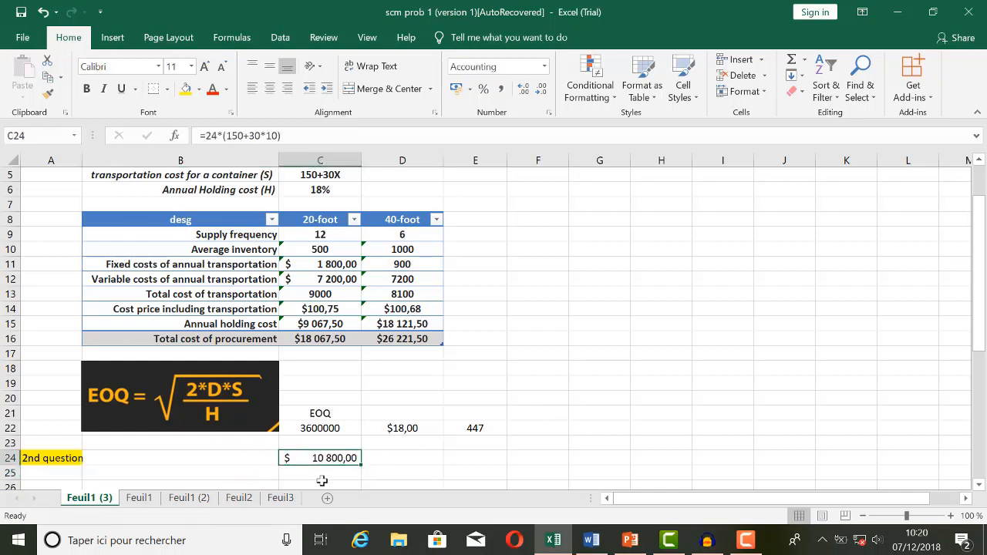
Calculate the second question's annual holding cost in C25 with =250*100,9*0,18
{"action": "left_click", "coordinate": [319, 472]}
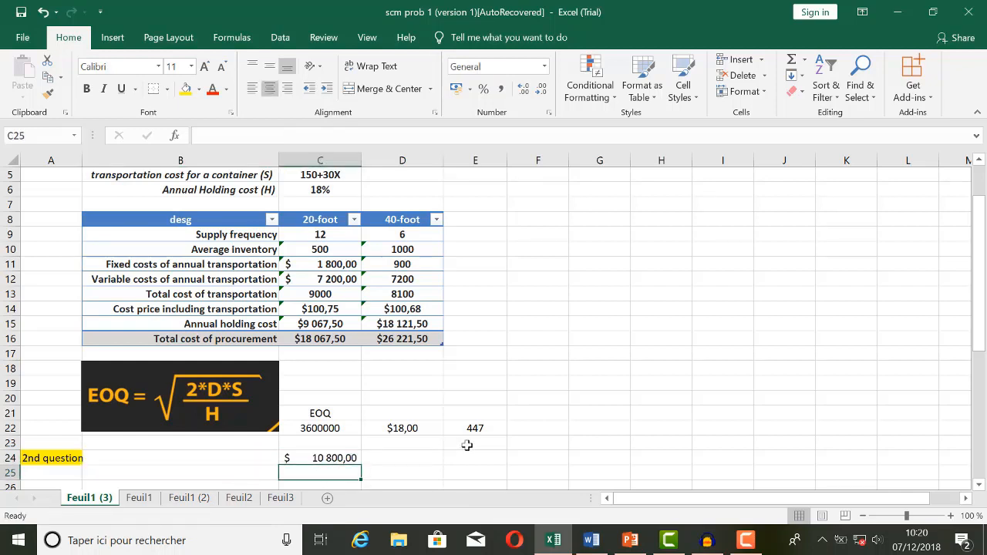
{"action": "type", "text": "="}
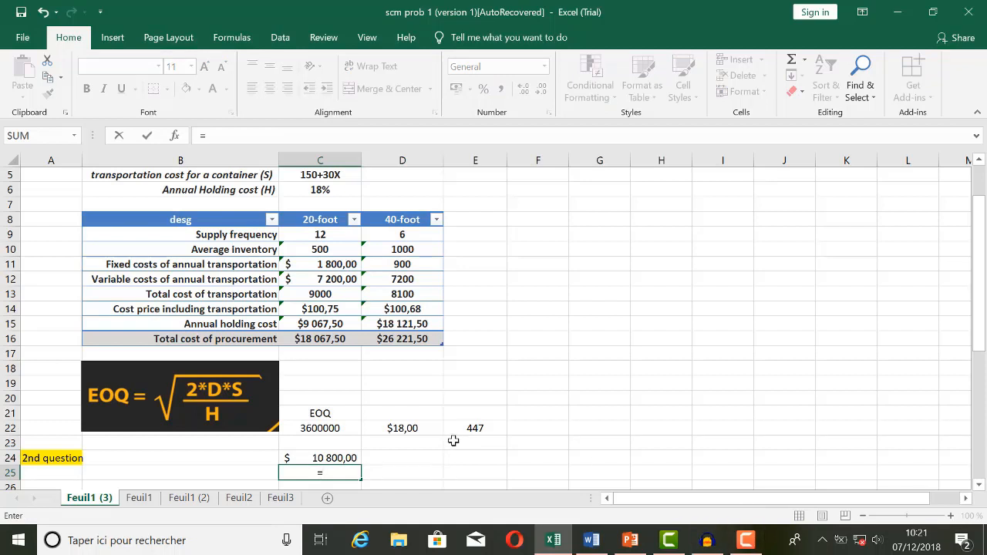
{"action": "type", "text": "250*100,9*"}
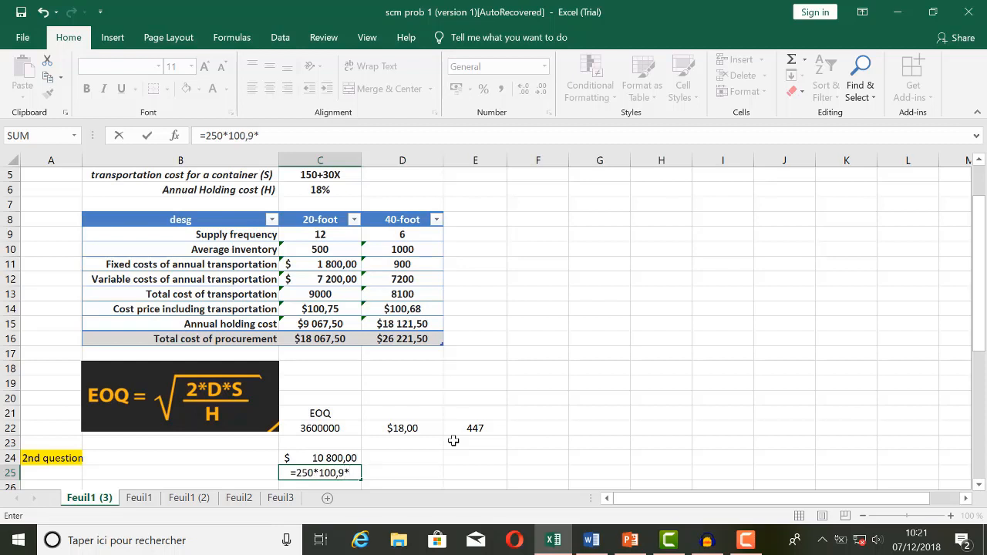
{"action": "type", "text": "18"}
{"action": "key", "text": "BackSpace"}
{"action": "key", "text": "BackSpace"}
{"action": "type", "text": "0,18"}
{"action": "key", "text": "Return"}
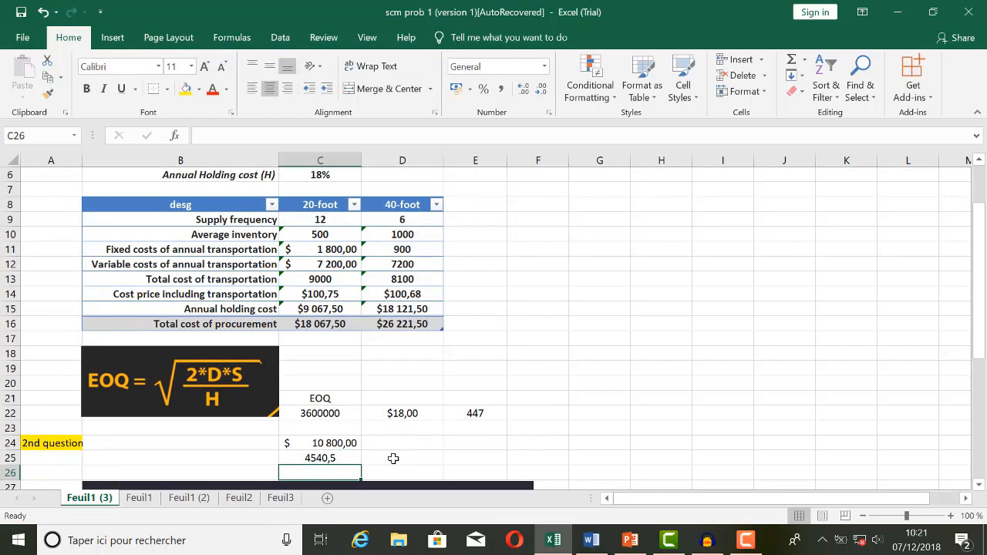
{"action": "left_click", "coordinate": [346, 443]}
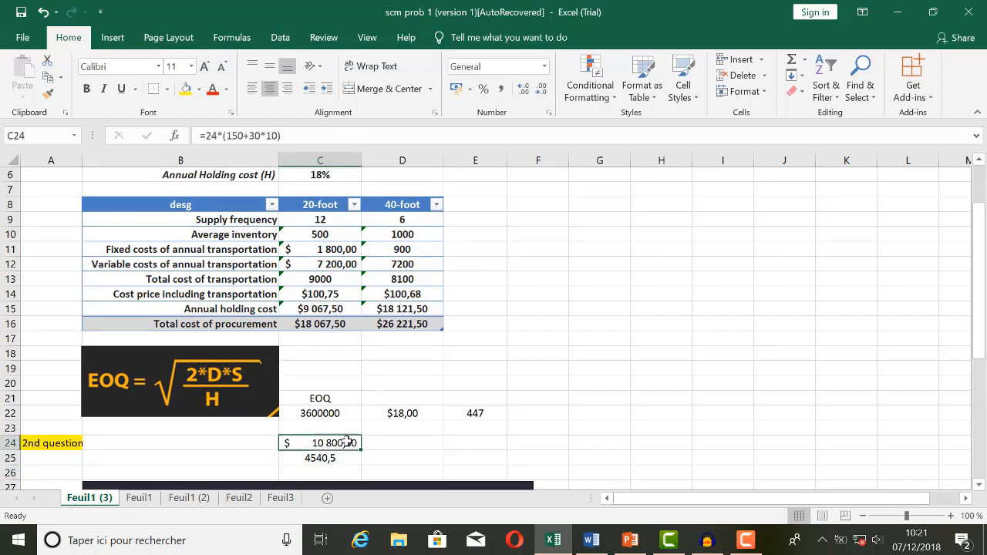
{"action": "left_click", "coordinate": [345, 459]}
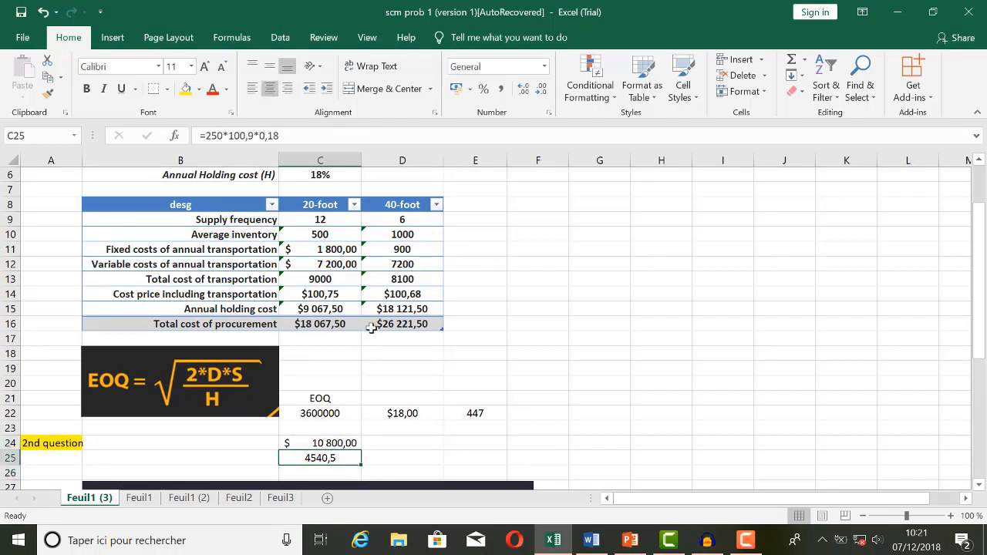
Apply the dollar accounting format to the holding cost in C25 and total both costs in D25 with =C25+C24
{"action": "left_click", "coordinate": [466, 90]}
{"action": "left_click", "coordinate": [487, 126]}
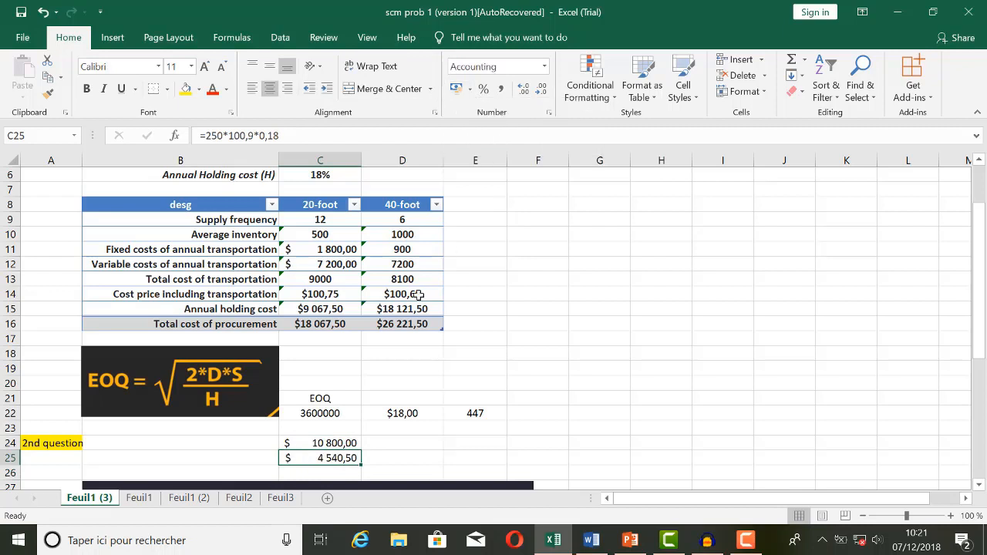
{"action": "left_click", "coordinate": [403, 459]}
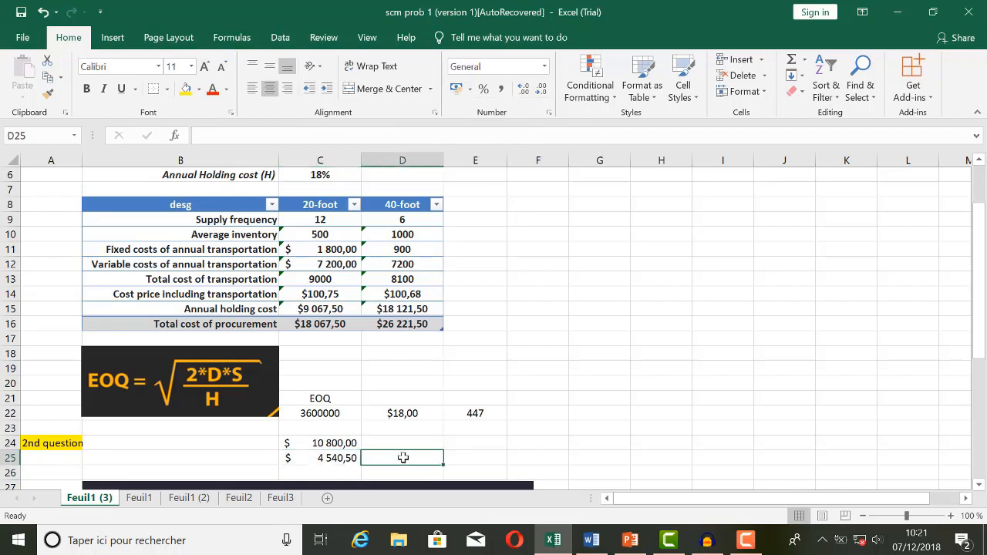
{"action": "type", "text": "="}
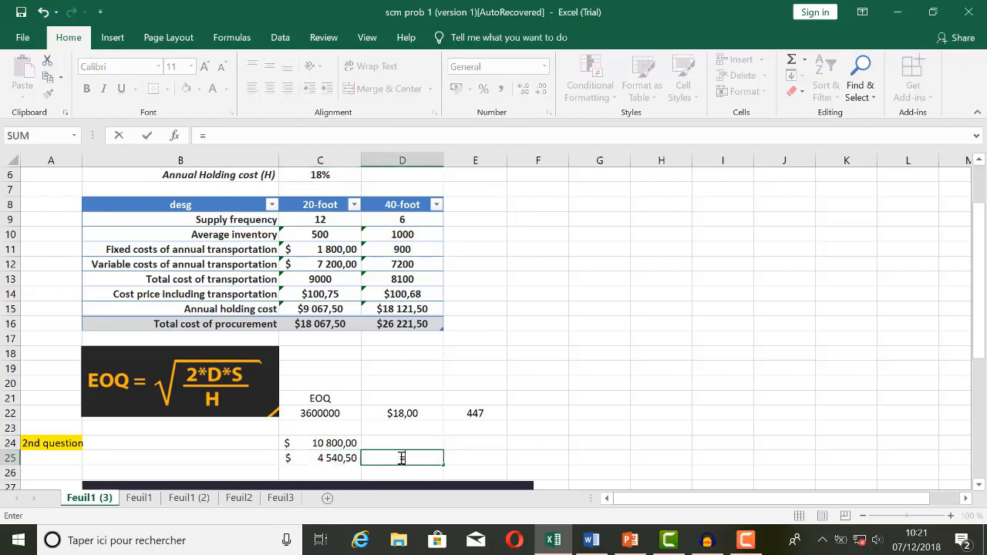
{"action": "left_click", "coordinate": [335, 457]}
{"action": "type", "text": "+"}
{"action": "left_click", "coordinate": [334, 444]}
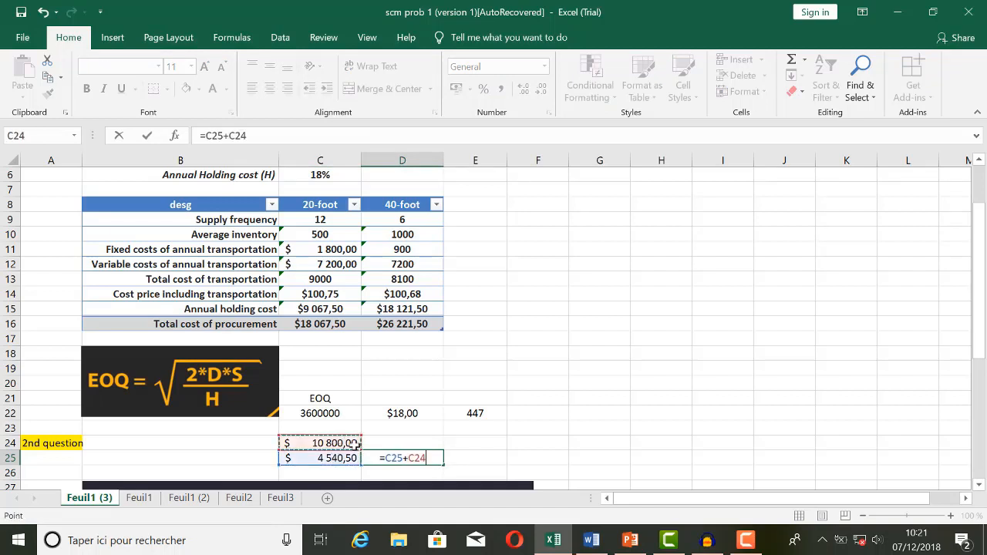
{"action": "key", "text": "Return"}
{"action": "left_click", "coordinate": [429, 460]}
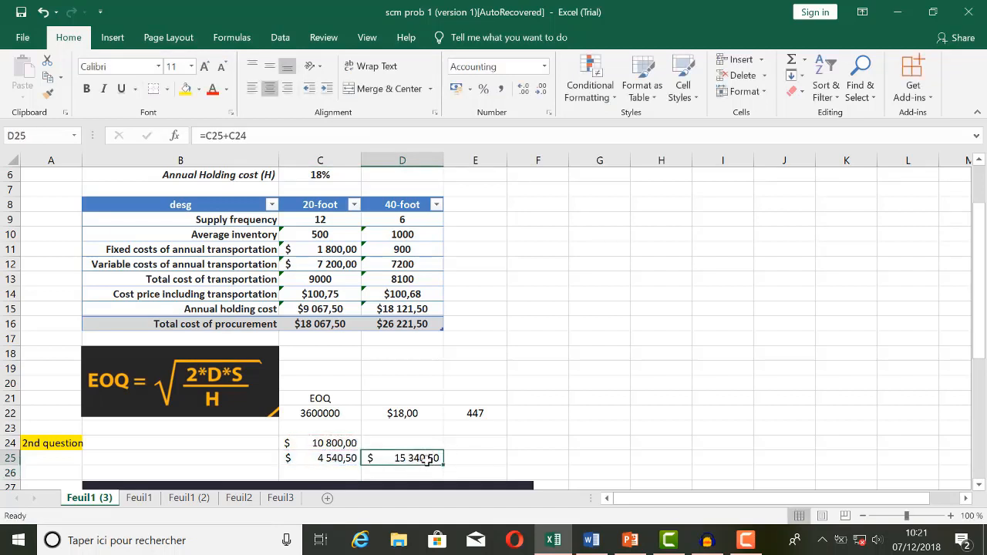
Label the second question's two cost rows "transp cost" in B24 and "holding cost" in B25
{"action": "left_click", "coordinate": [246, 444]}
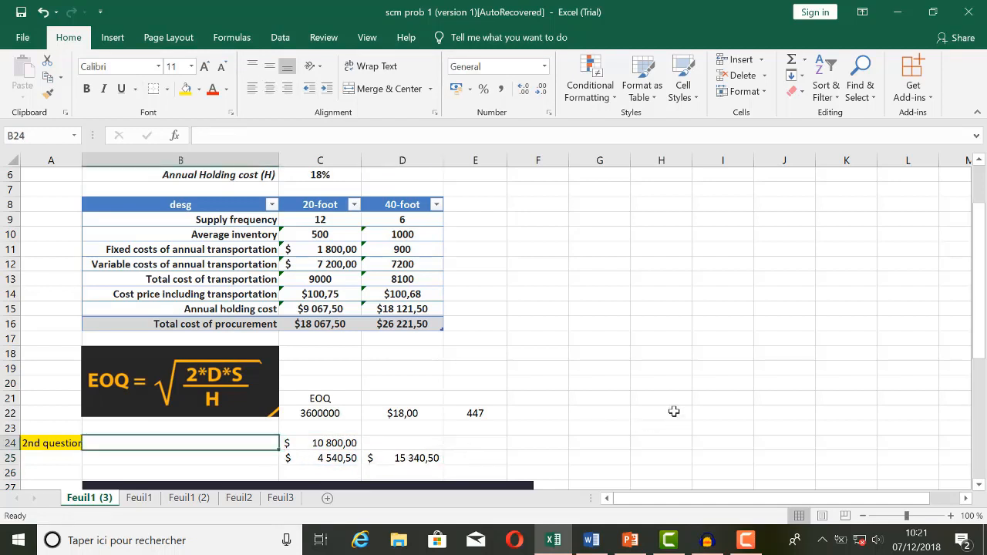
{"action": "type", "text": "transp"}
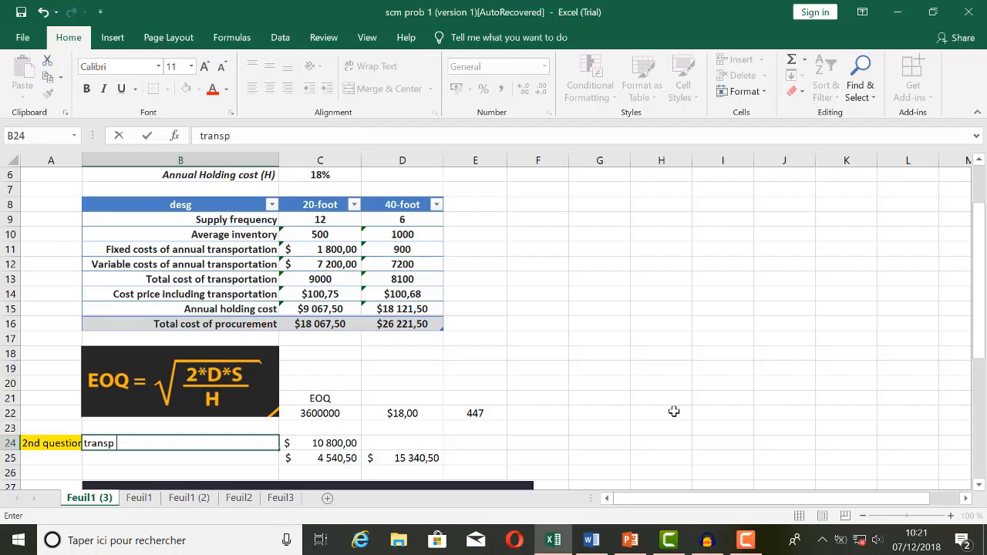
{"action": "type", "text": " cost"}
{"action": "key", "text": "Return"}
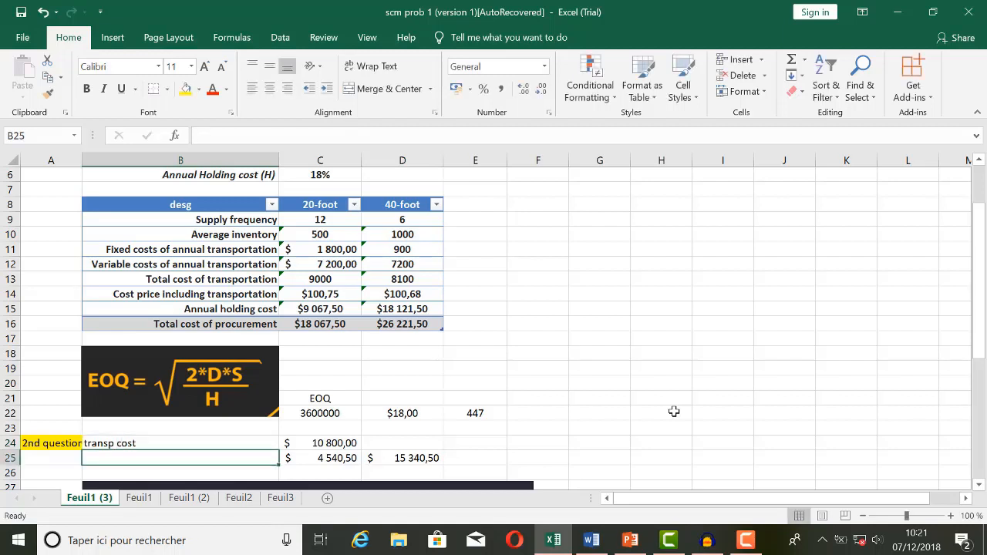
{"action": "type", "text": "h"}
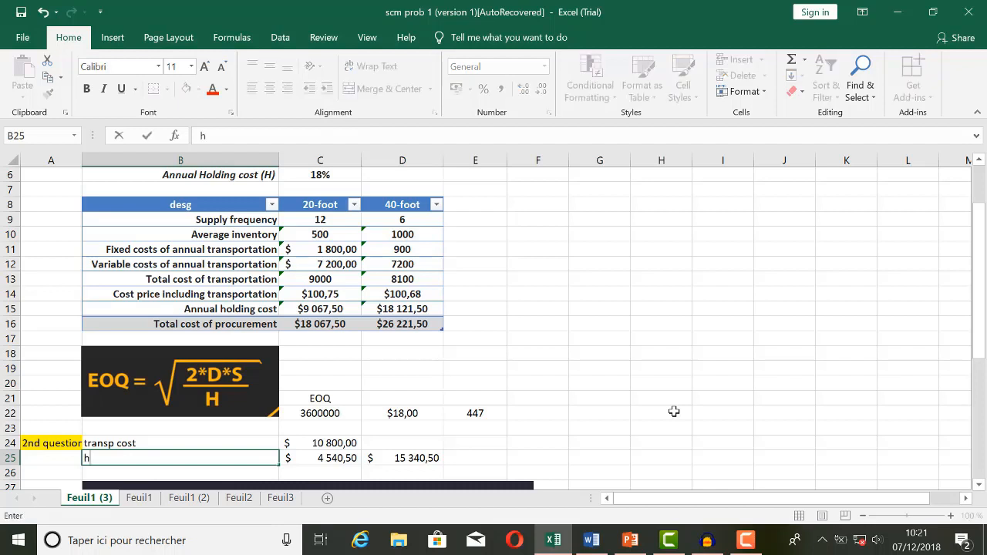
{"action": "type", "text": "olding cost"}
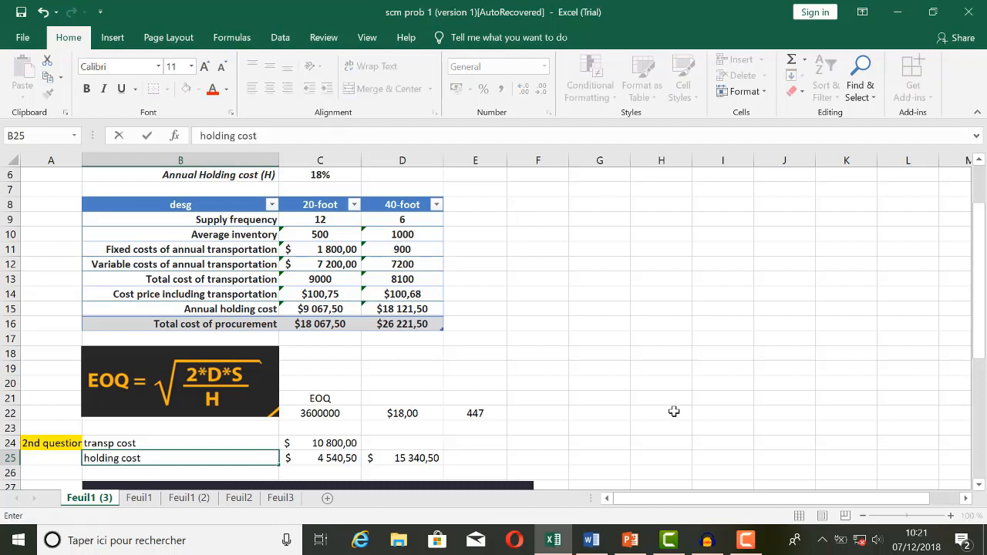
{"action": "key", "text": "Return"}
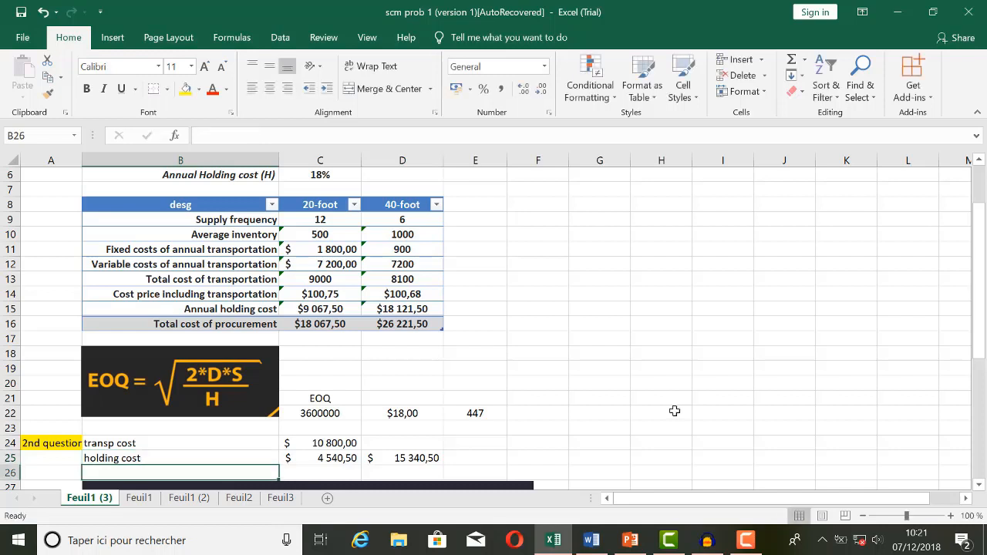
Calculate the additional cost in E25 with =300*2
{"action": "left_click", "coordinate": [480, 458]}
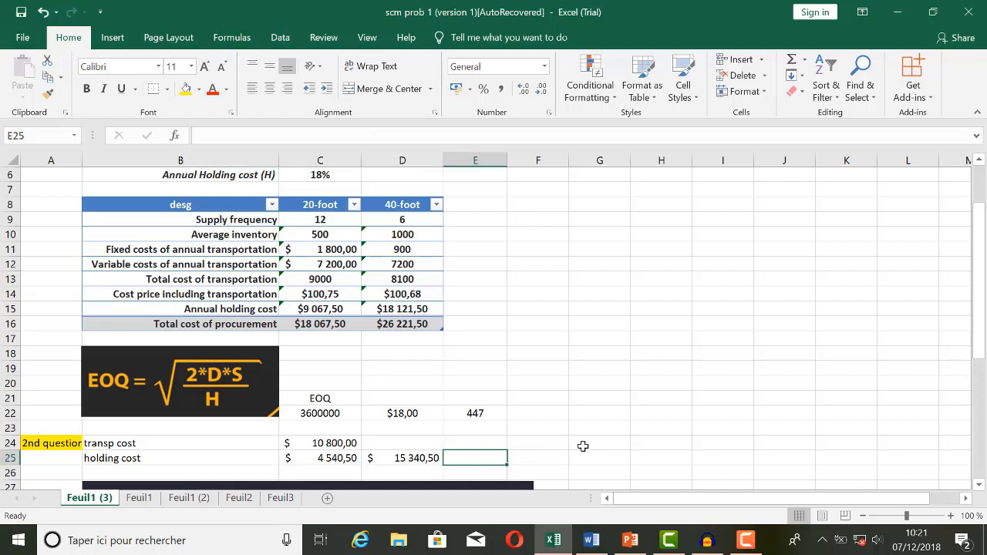
{"action": "type", "text": "=300"}
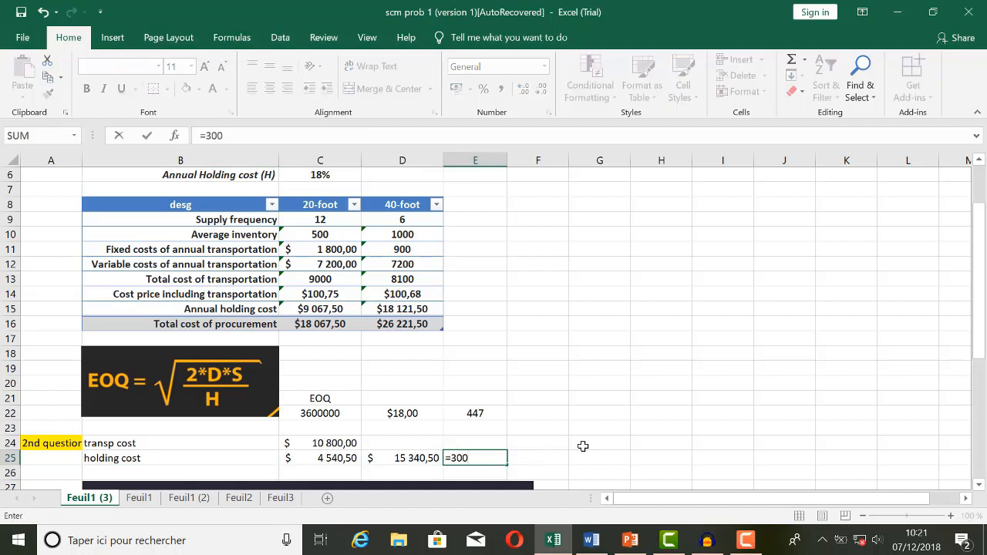
{"action": "type", "text": "*2"}
{"action": "key", "text": "Return"}
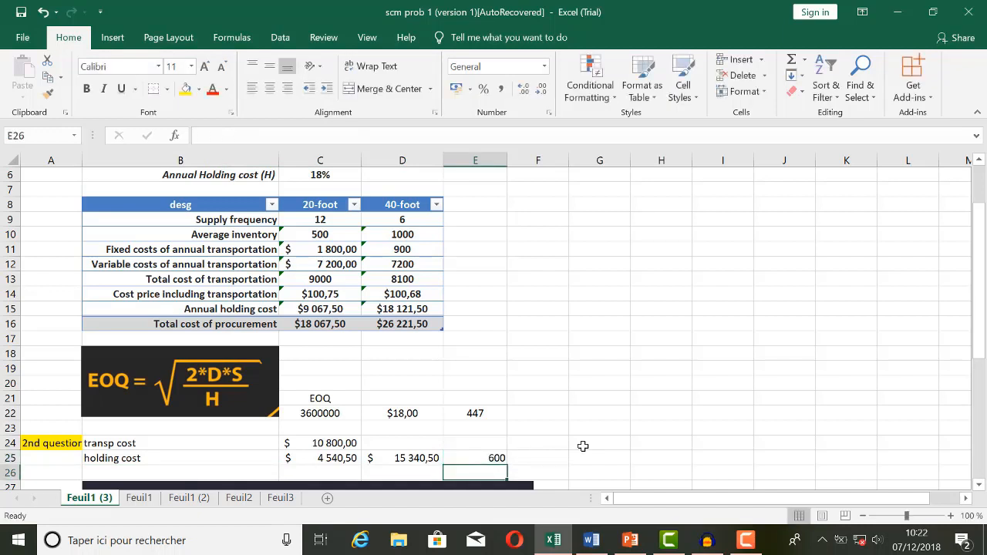
Add the extra cost to the second question's total in F25 with =E25+D25
{"action": "key", "text": "Up"}
{"action": "key", "text": "Right"}
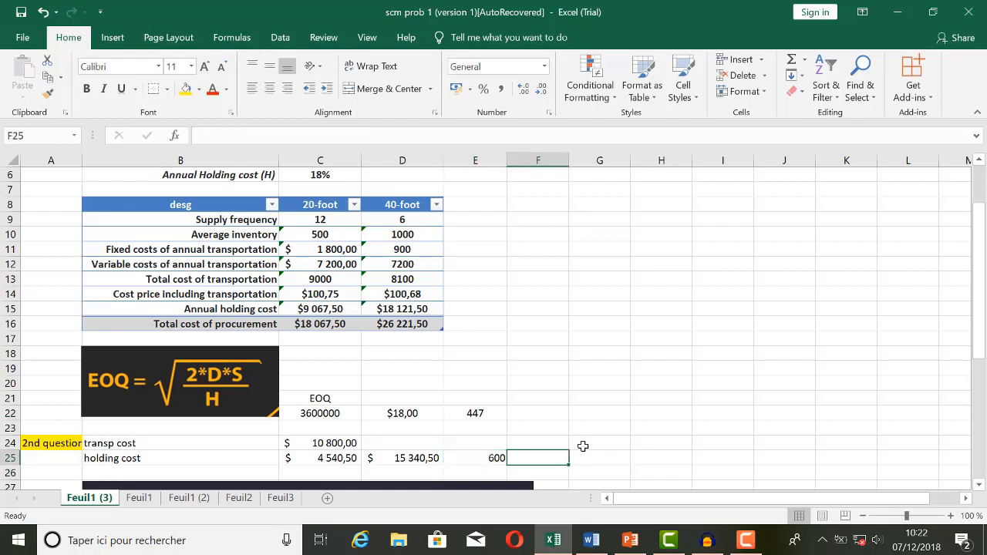
{"action": "type", "text": "="}
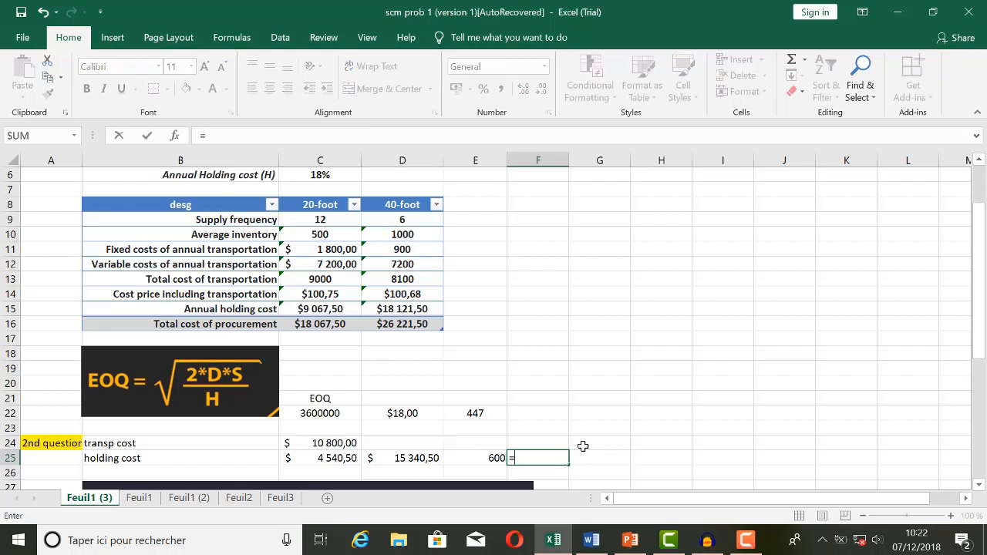
{"action": "key", "text": "Left"}
{"action": "type", "text": "+"}
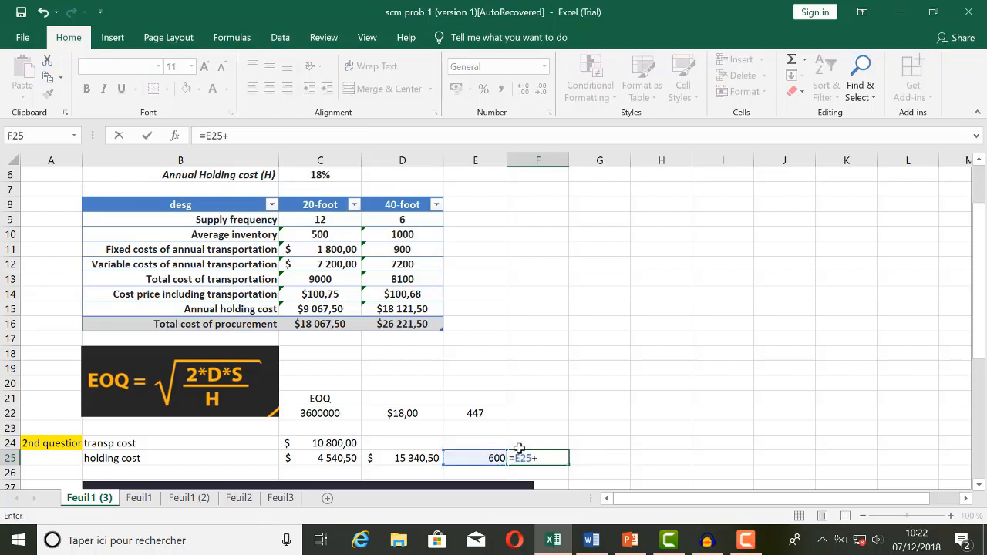
{"action": "left_click", "coordinate": [412, 457]}
{"action": "key", "text": "Return"}
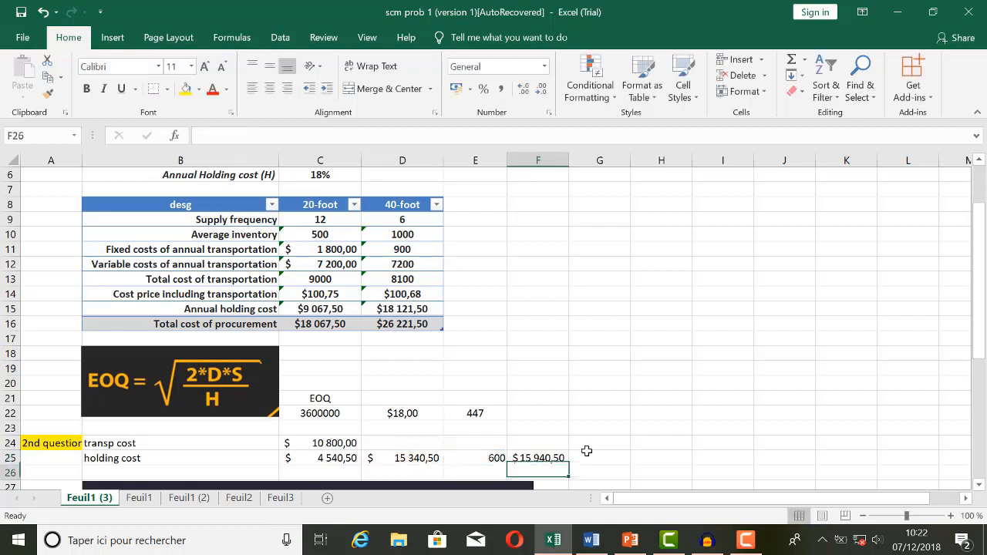
{"action": "left_click", "coordinate": [639, 452]}
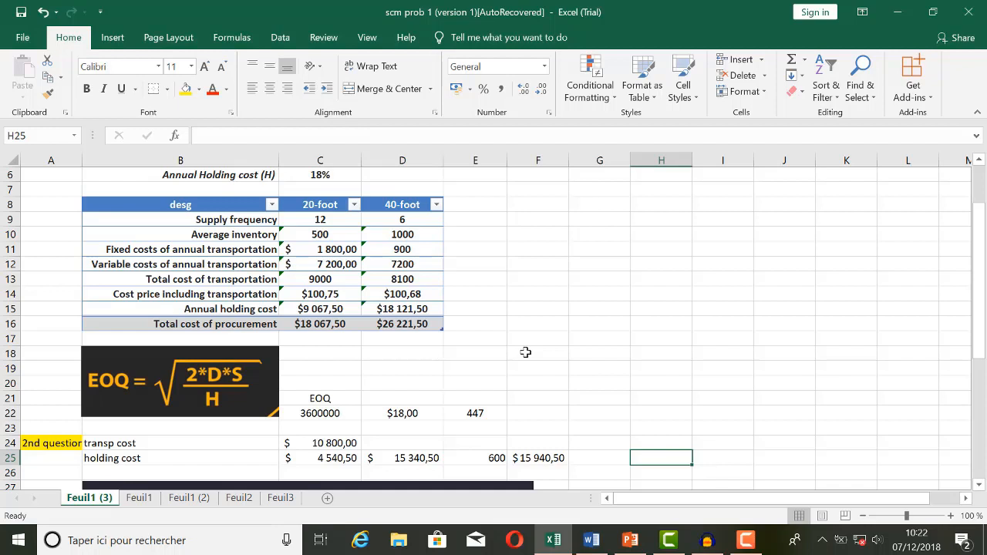
Reduce the font size of the "2nd question" label in A24 to 9
{"action": "left_click", "coordinate": [62, 444]}
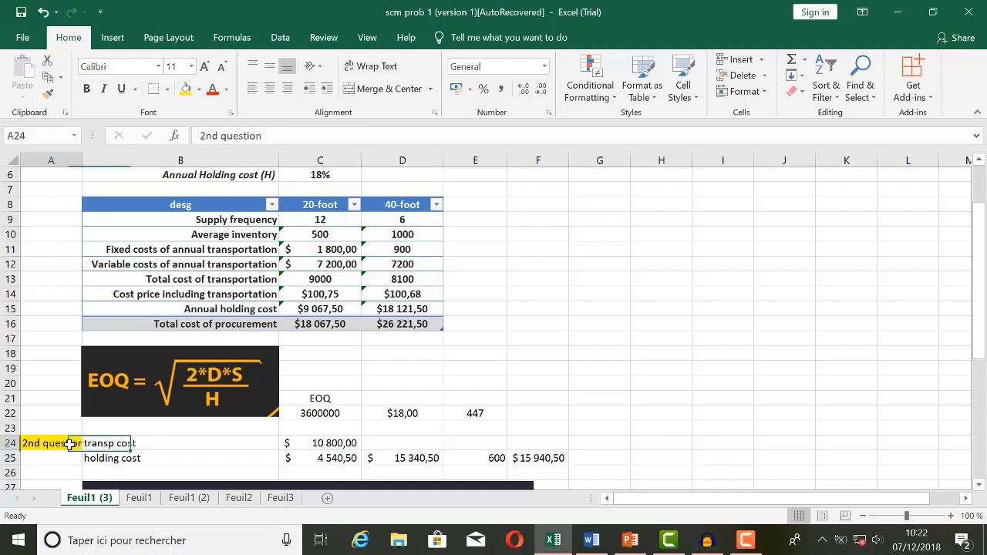
{"action": "left_click", "coordinate": [222, 69]}
{"action": "left_click", "coordinate": [223, 69]}
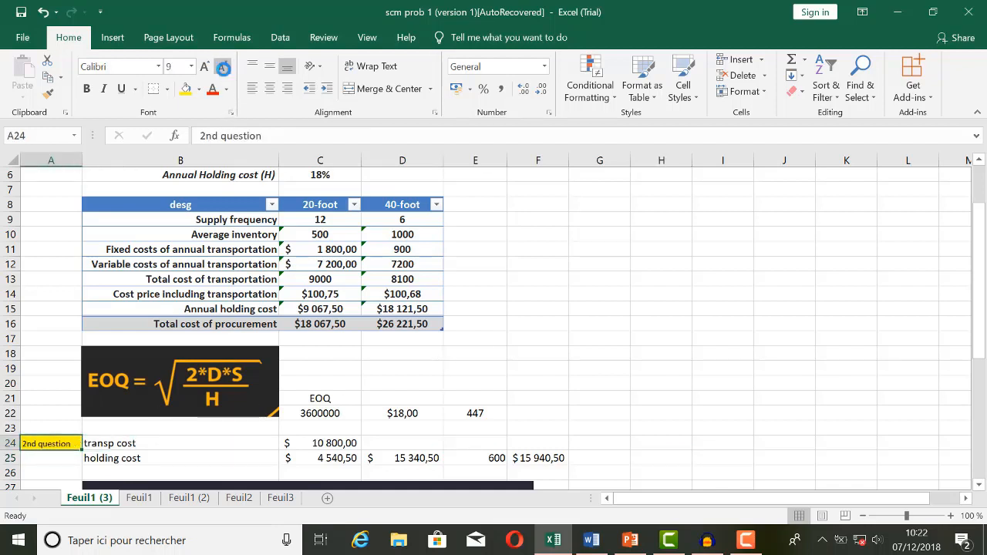
{"action": "left_click", "coordinate": [536, 338]}
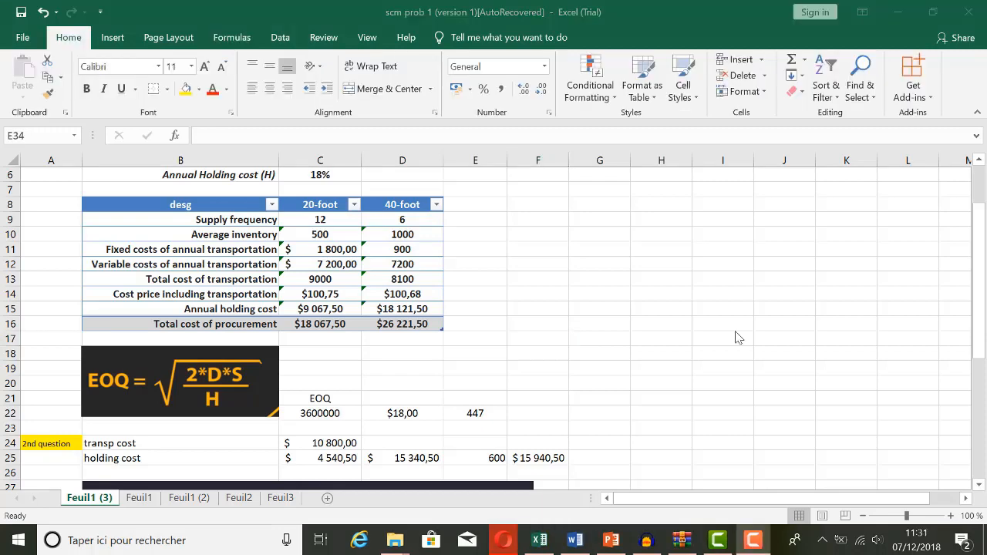
Enter 98% as the probability in C35 below the ROP formula image
{"action": "scroll", "coordinate": [737, 337], "scroll_direction": "down", "scroll_amount": 3}
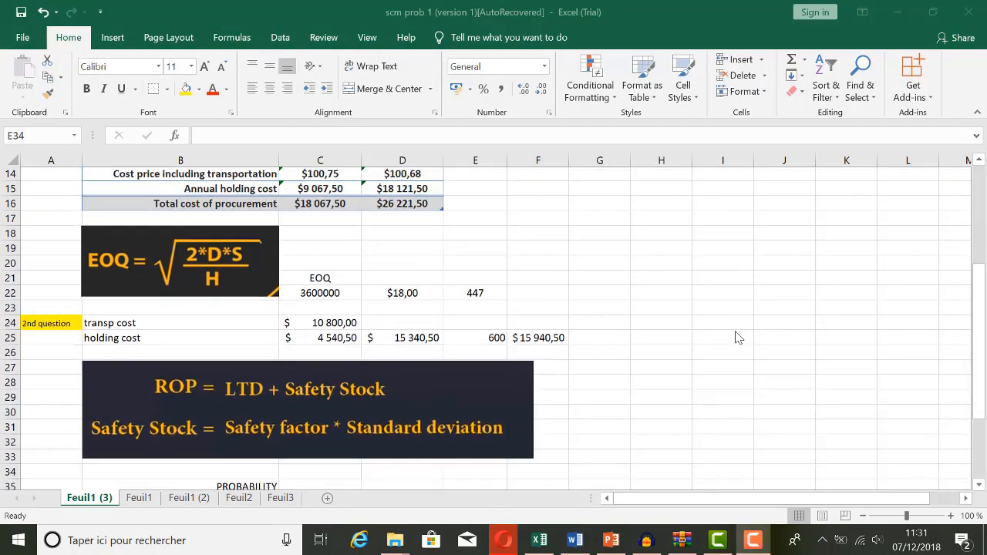
{"action": "scroll", "coordinate": [736, 338], "scroll_direction": "down", "scroll_amount": 1}
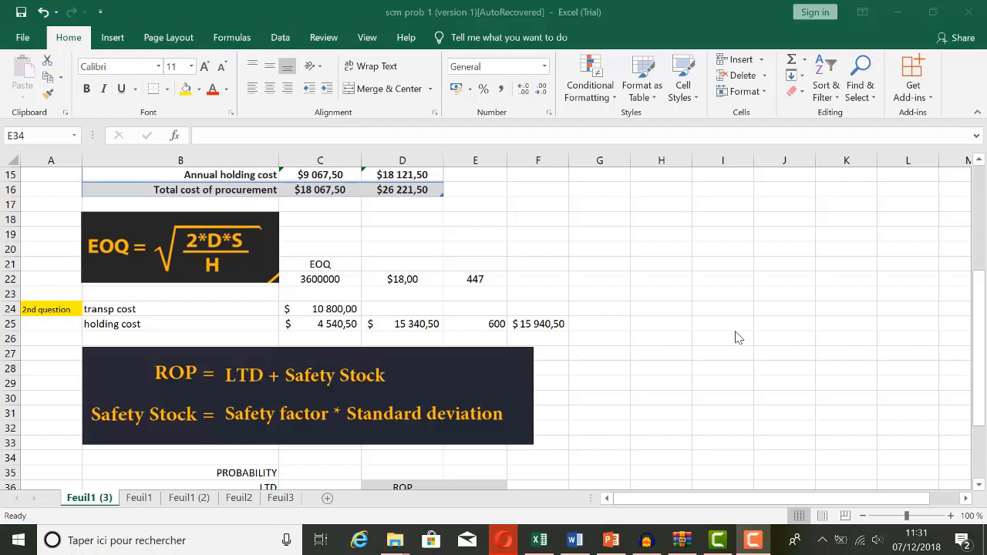
{"action": "left_click", "coordinate": [324, 474]}
{"action": "left_click", "coordinate": [323, 475]}
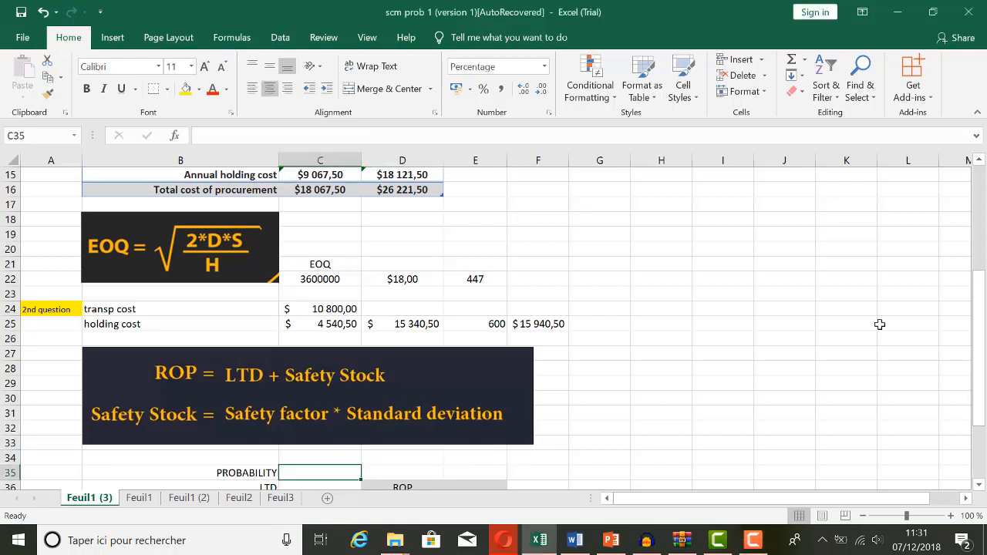
{"action": "type", "text": "98"}
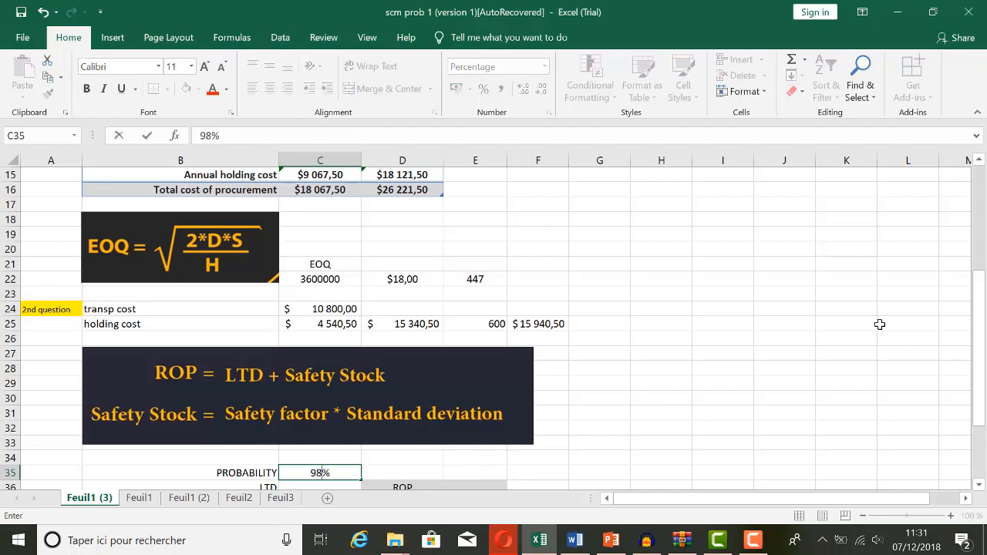
{"action": "key", "text": "Return"}
Replace the PROBABILITY label in B35 with "Q SERVICE"
{"action": "key", "text": "Up"}
{"action": "key", "text": "Left"}
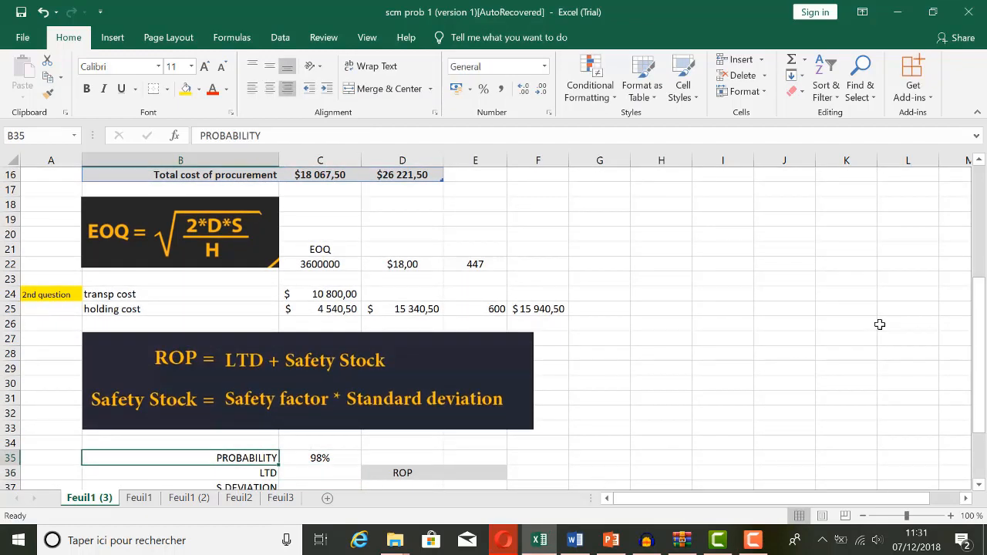
{"action": "type", "text": "q"}
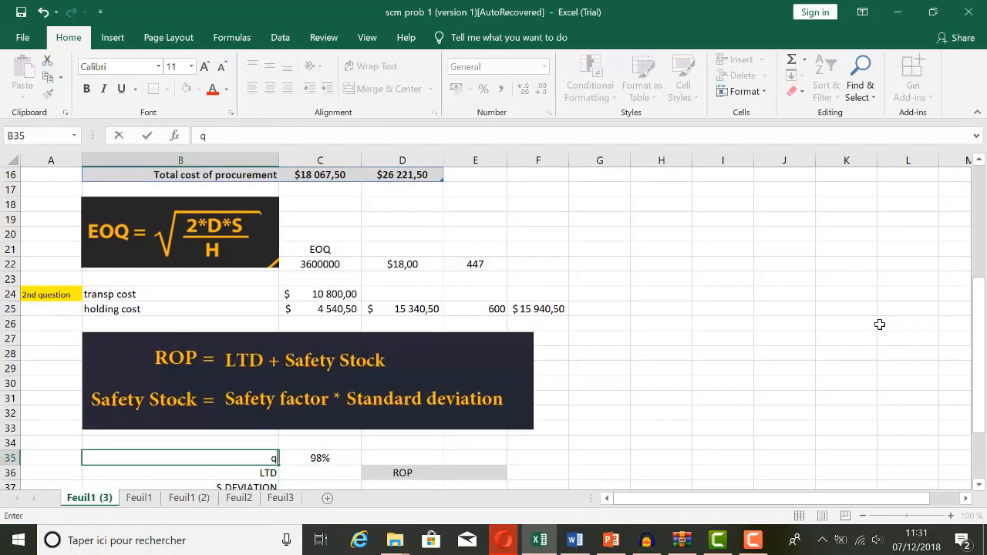
{"action": "key", "text": "BackSpace"}
{"action": "type", "text": "Q"}
{"action": "key", "text": "BackSpace"}
{"action": "type", "text": "Q SERVICE"}
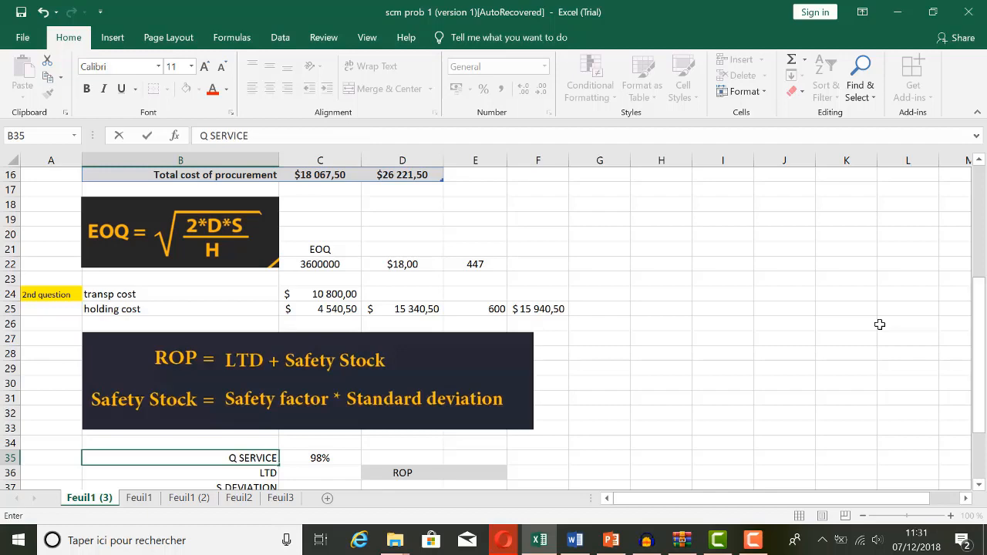
{"action": "left_click", "coordinate": [616, 456]}
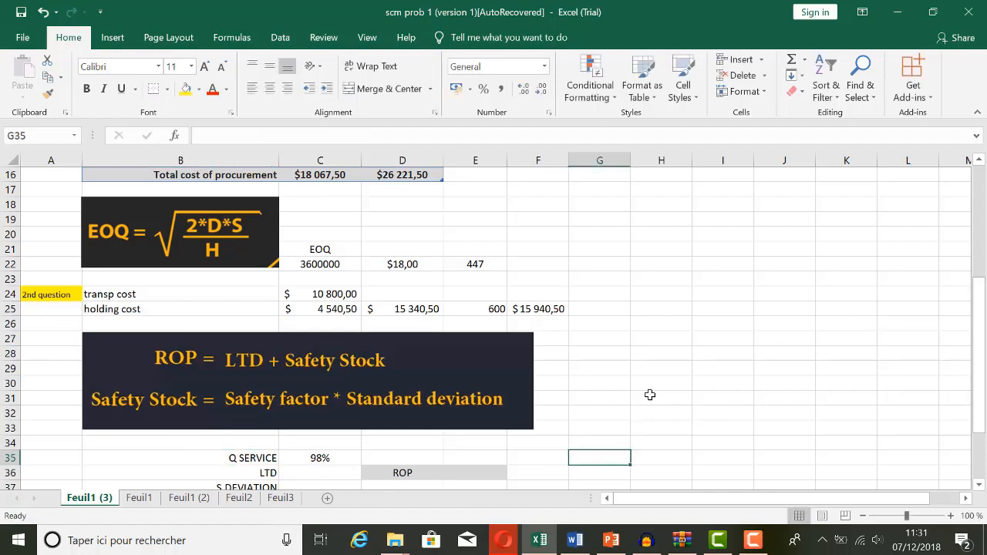
Clear the existing safety factor value from C38
{"action": "scroll", "coordinate": [650, 394], "scroll_direction": "down", "scroll_amount": 1}
{"action": "scroll", "coordinate": [650, 394], "scroll_direction": "down", "scroll_amount": 2}
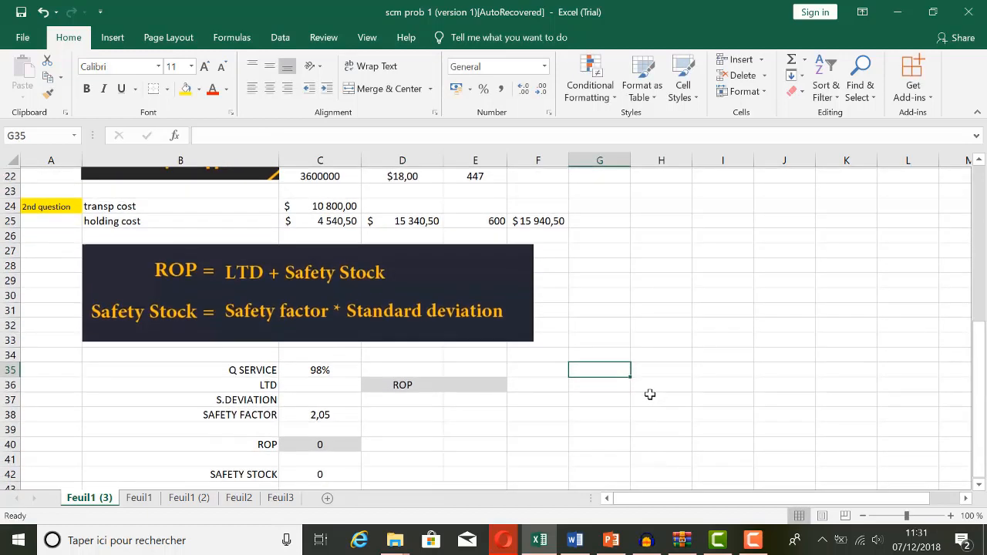
{"action": "left_click", "coordinate": [336, 416]}
{"action": "key", "text": "BackSpace"}
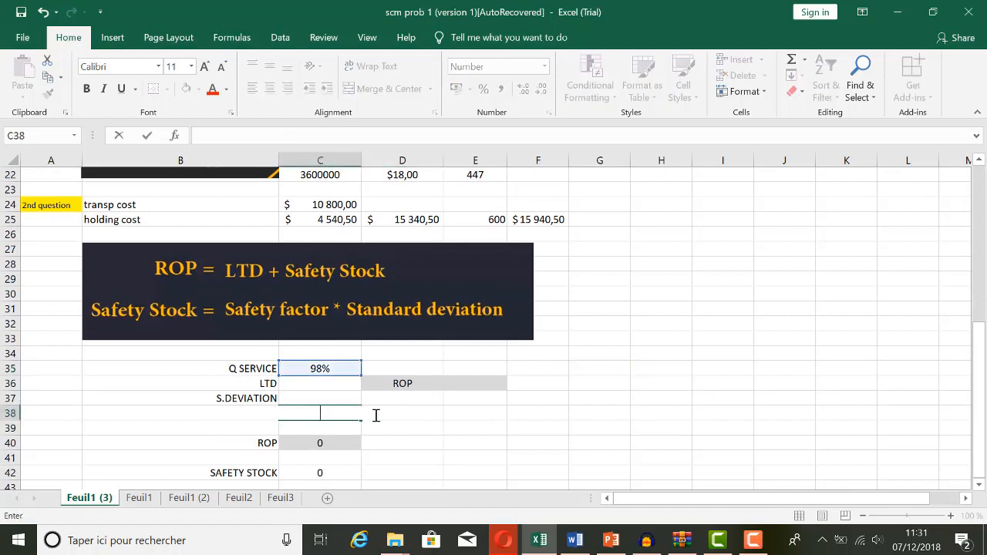
{"action": "left_click", "coordinate": [534, 416]}
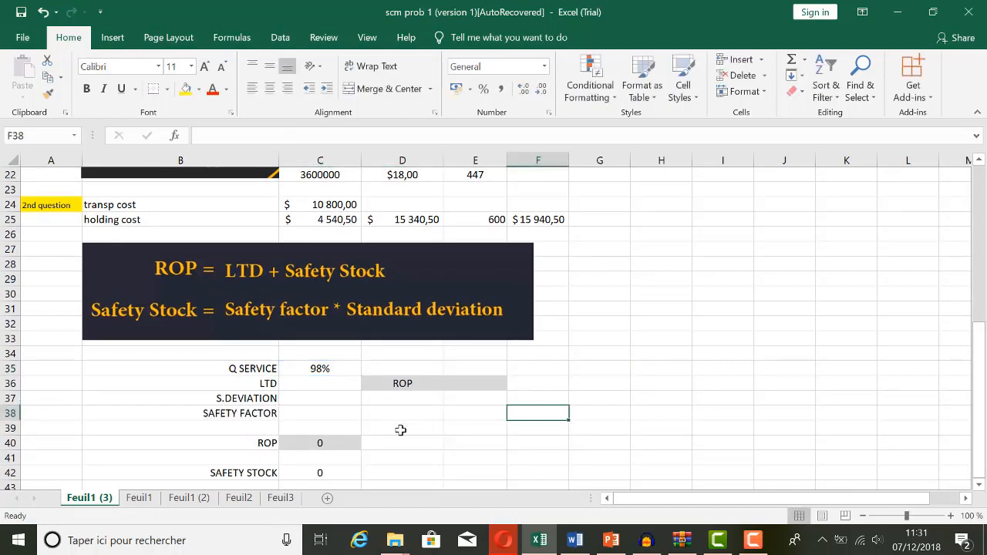
Calculate the safety factor in C38 with the formula =NORM.S.INV(C35)
{"action": "left_click", "coordinate": [340, 414]}
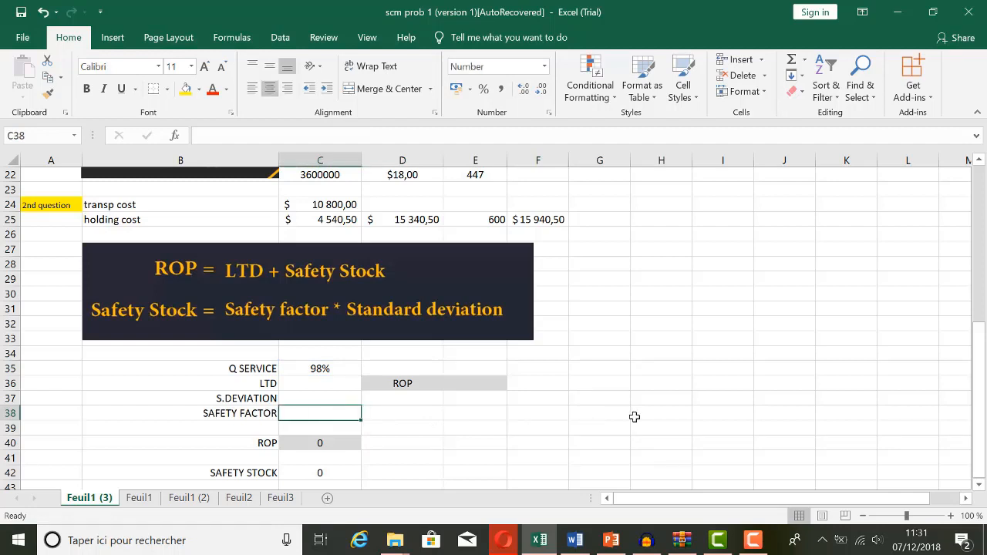
{"action": "type", "text": "+"}
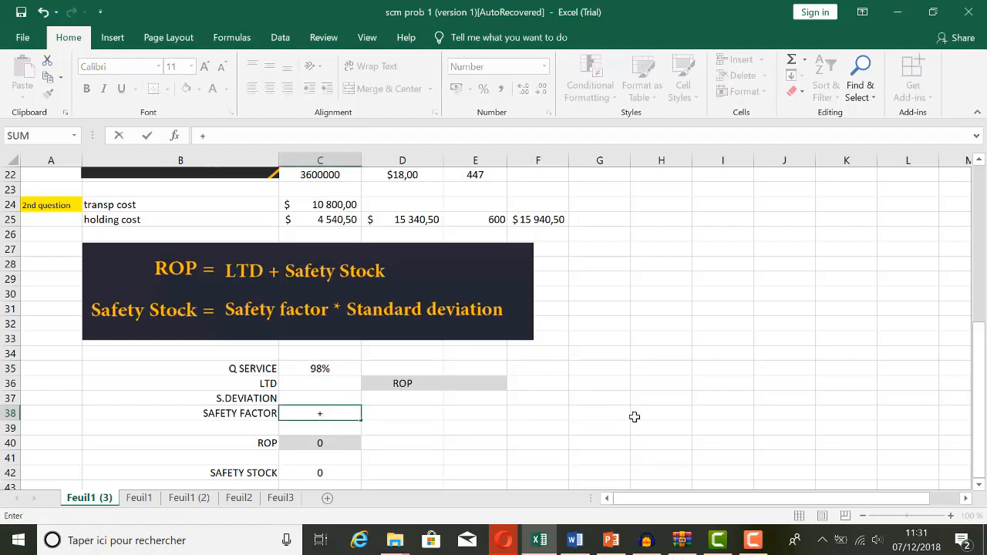
{"action": "key", "text": "BackSpace"}
{"action": "type", "text": "nor"}
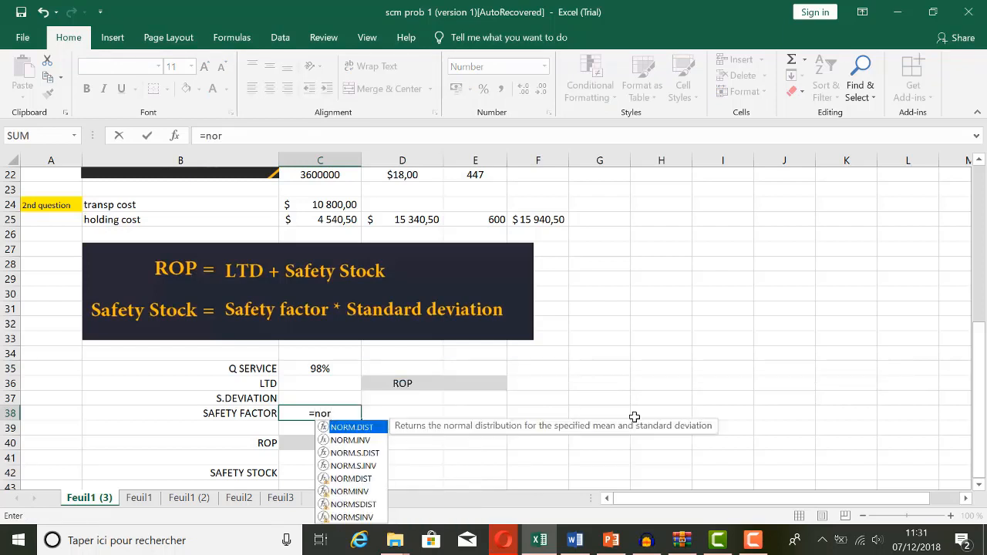
{"action": "type", "text": "m"}
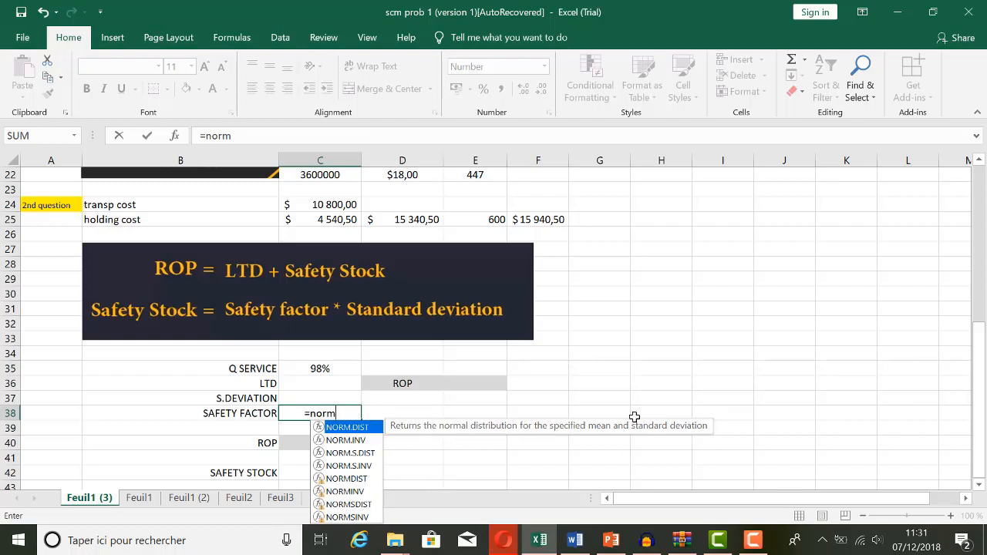
{"action": "double_click", "coordinate": [362, 468]}
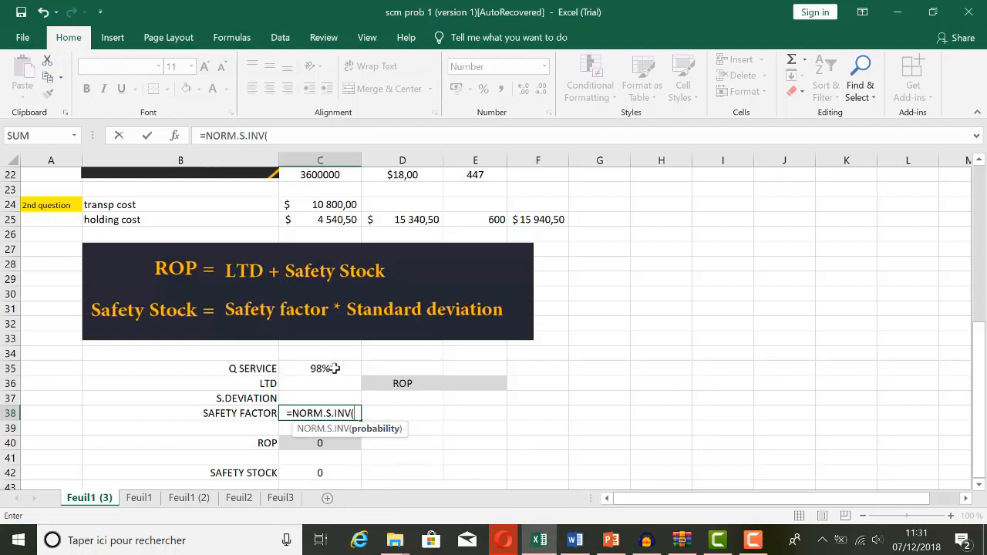
{"action": "left_click", "coordinate": [335, 369]}
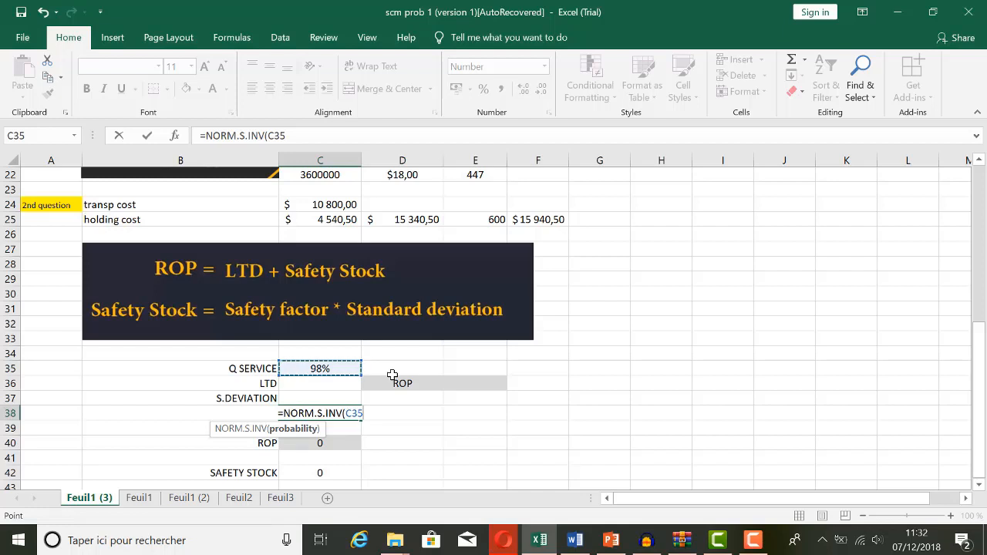
{"action": "type", "text": ")"}
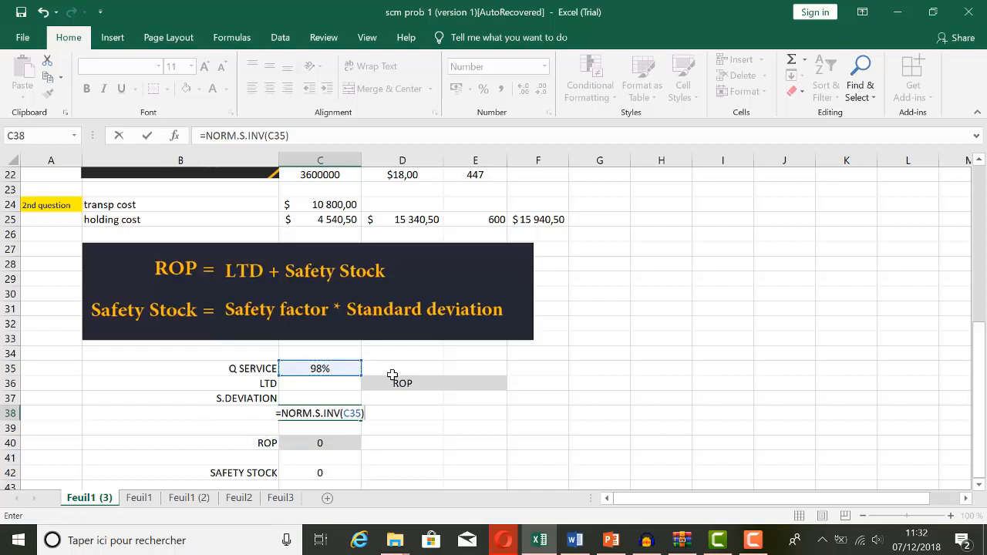
{"action": "key", "text": "Return"}
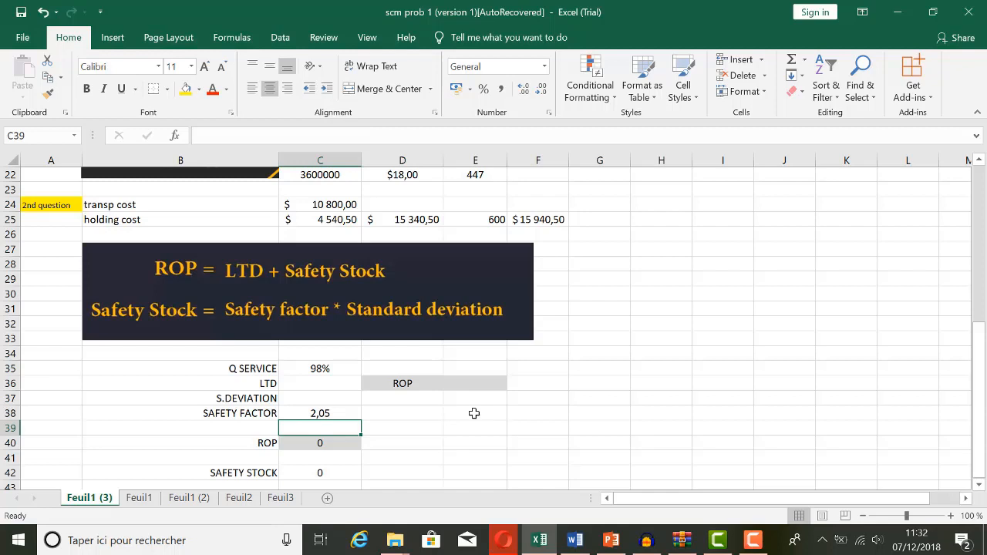
Calculate the LTD in C36 with the formula =250*2
{"action": "left_click", "coordinate": [324, 383]}
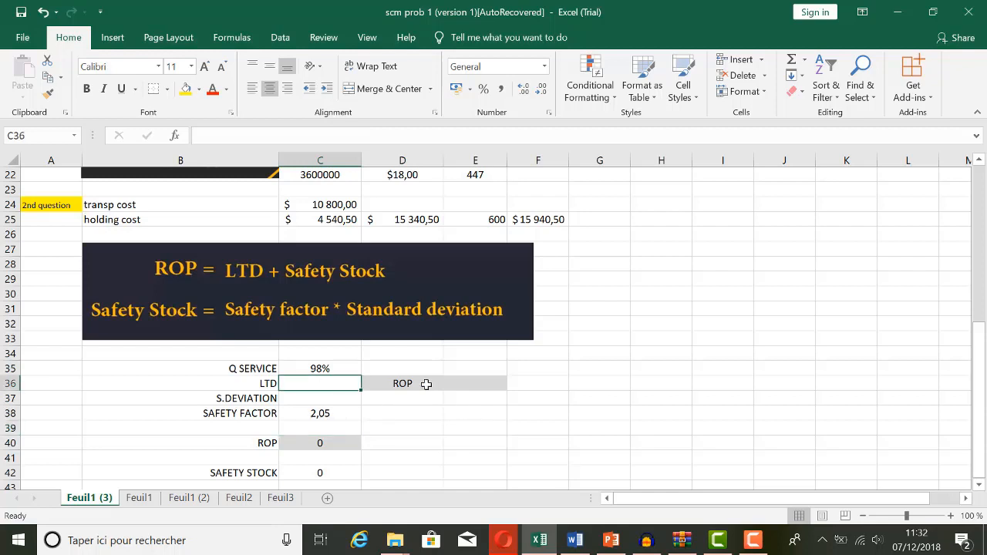
{"action": "type", "text": "=2"}
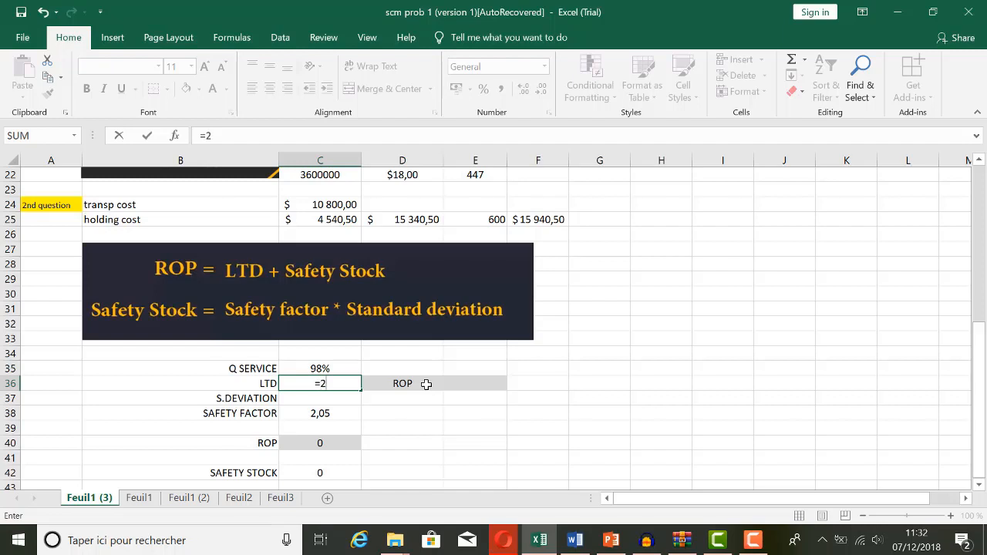
{"action": "type", "text": "50*2"}
{"action": "key", "text": "Return"}
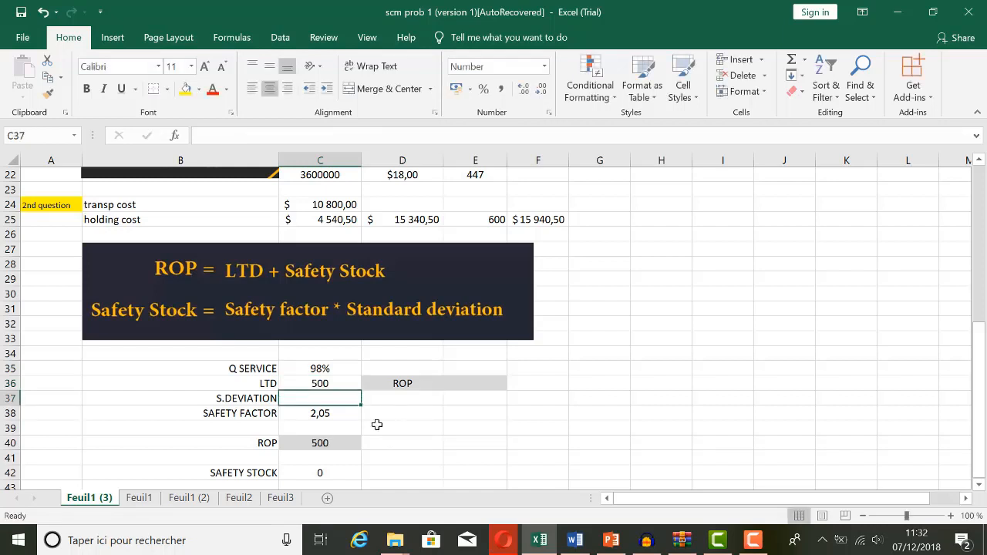
Clear the existing ROP formula from C40
{"action": "left_click", "coordinate": [342, 442]}
{"action": "key", "text": "F2"}
{"action": "key", "text": "BackSpace"}
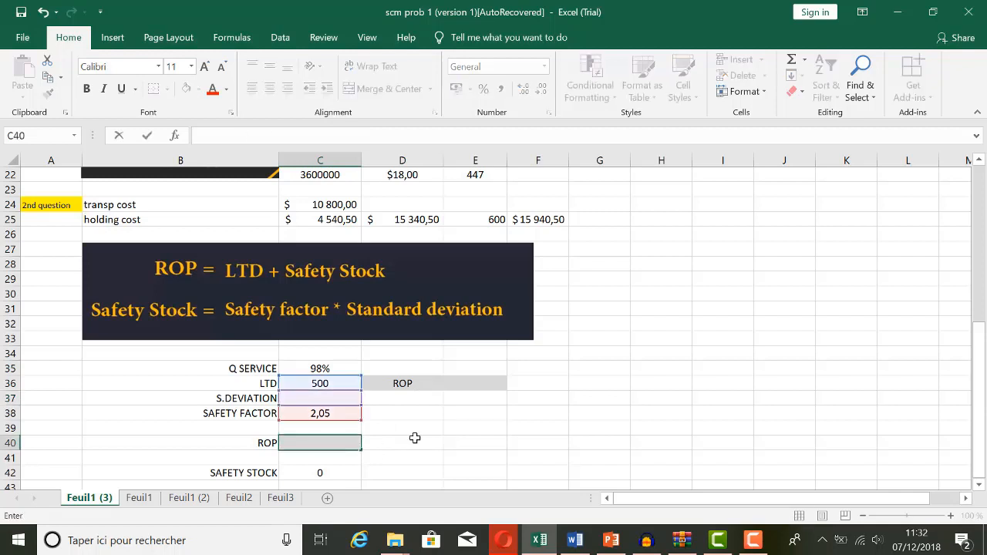
{"action": "left_click", "coordinate": [415, 438]}
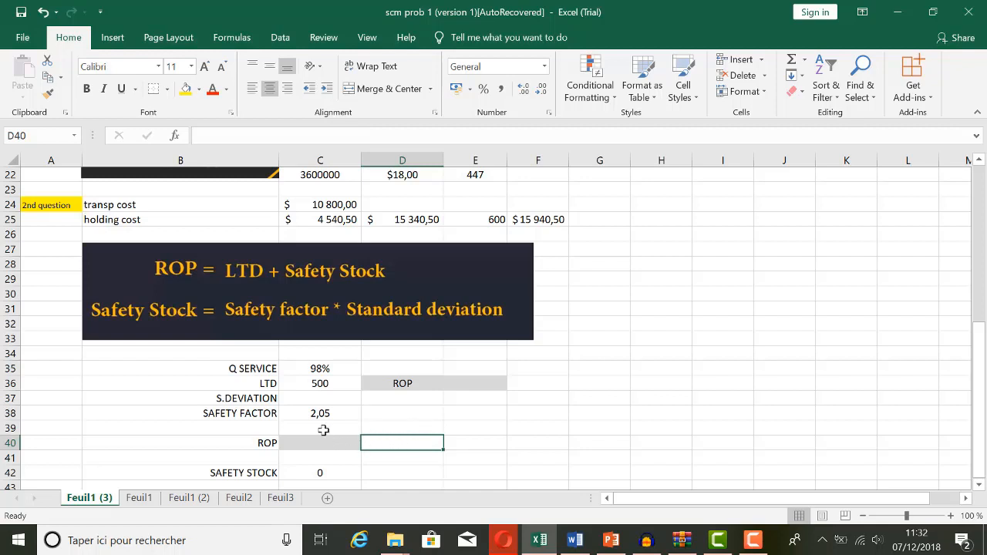
Enter a standard deviation formula in C37 that starts from 100 and yields 141
{"action": "left_click", "coordinate": [324, 399]}
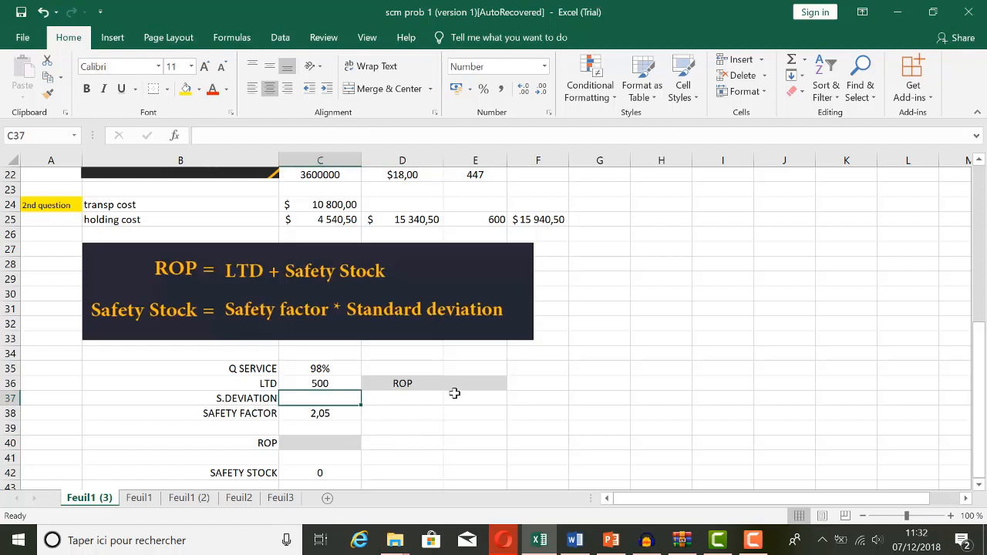
{"action": "type", "text": "=100"}
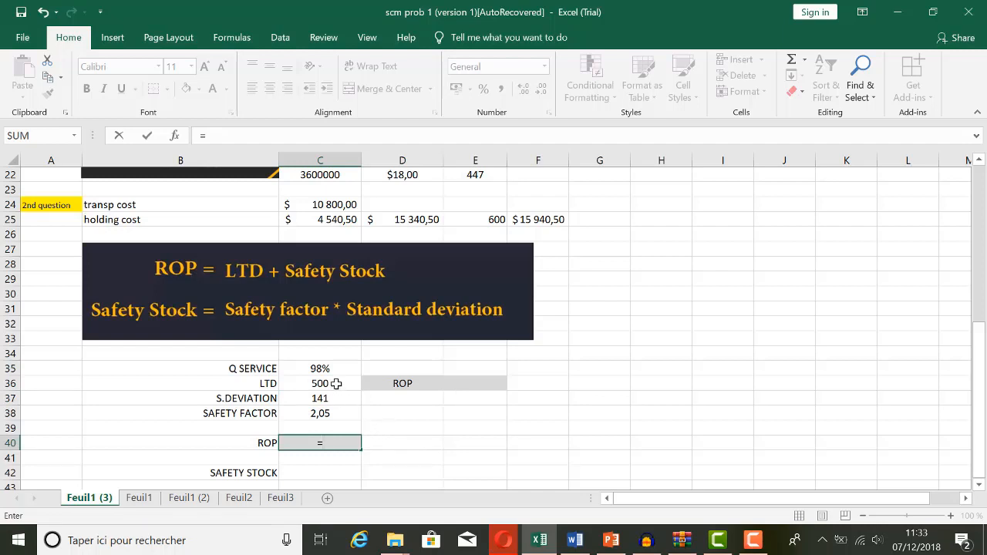
Calculate the ROP in C40 with the formula =C36+C38*C37
{"action": "left_click", "coordinate": [336, 384]}
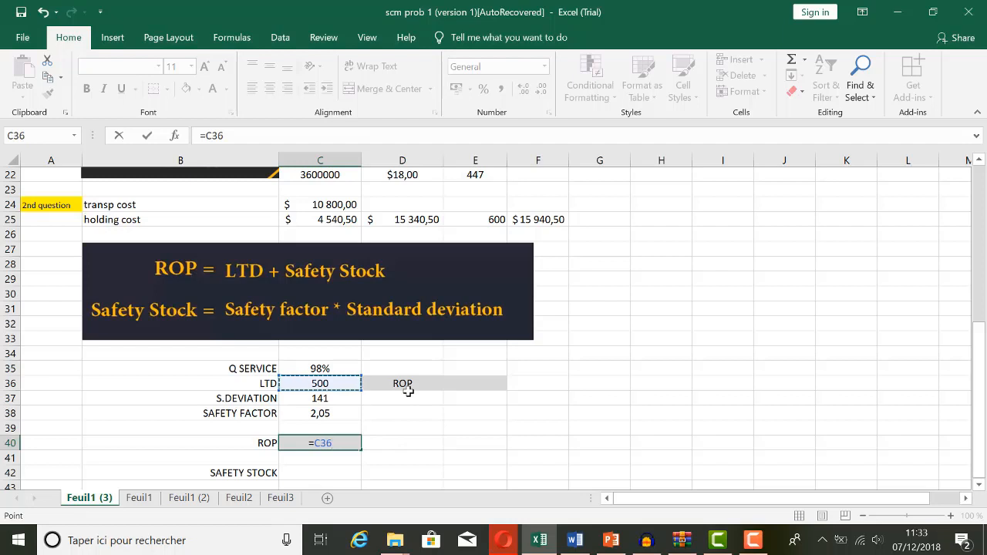
{"action": "type", "text": "+"}
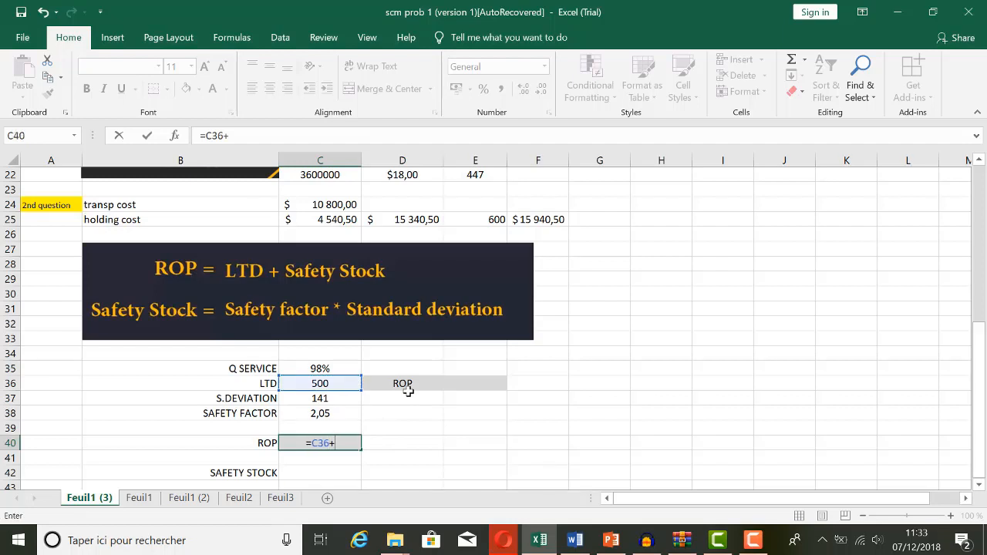
{"action": "left_click", "coordinate": [343, 415]}
{"action": "type", "text": "*"}
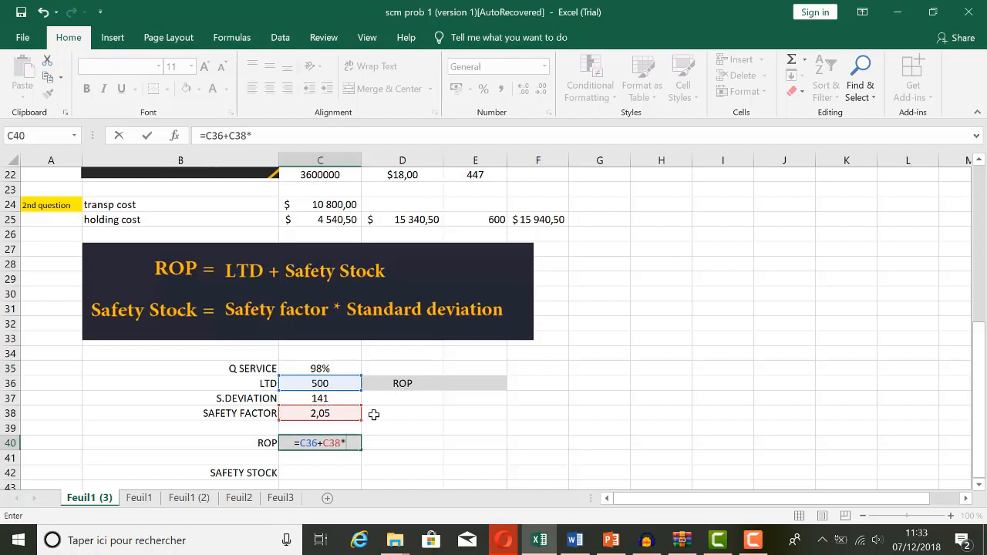
{"action": "left_click", "coordinate": [339, 399]}
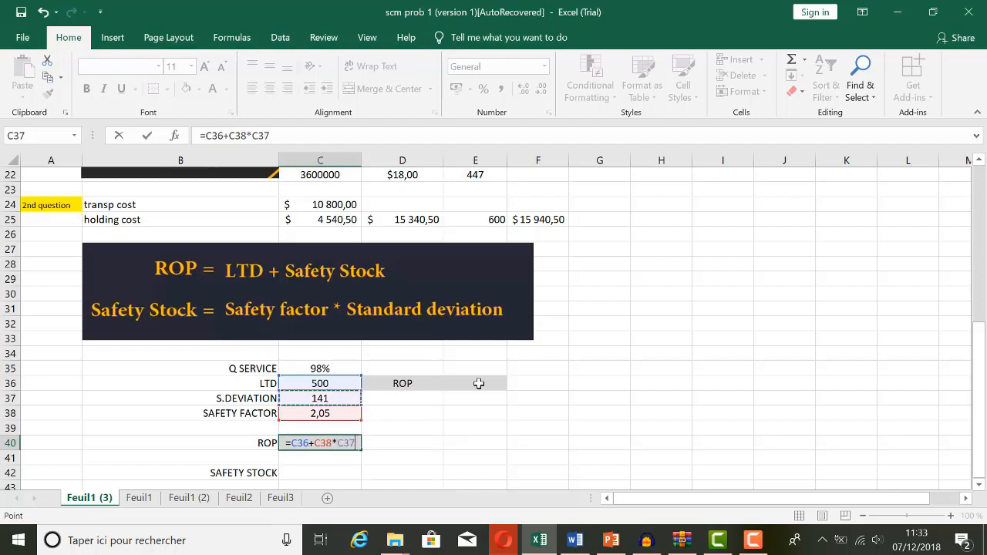
{"action": "key", "text": "Return"}
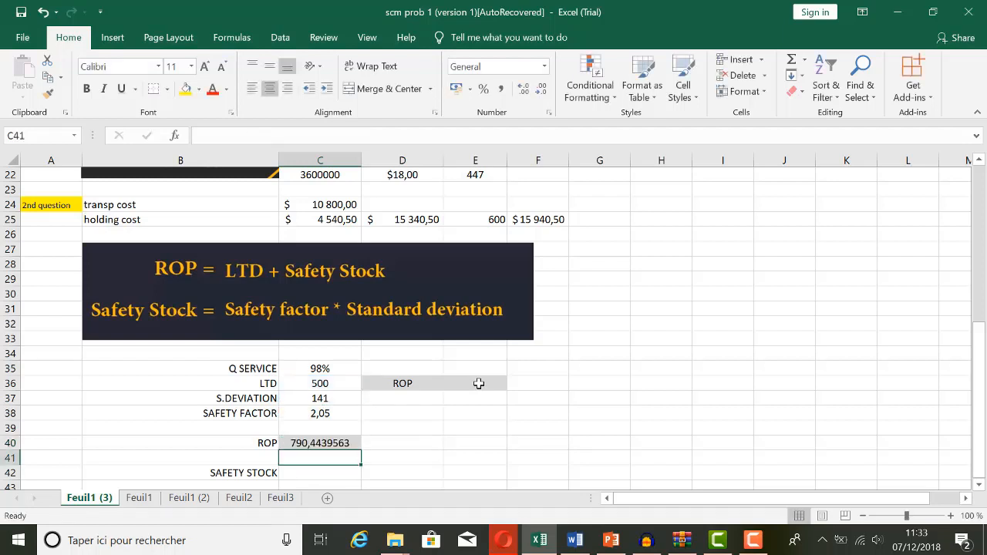
Format the ROP result in C40 to show no decimal places
{"action": "left_click", "coordinate": [343, 445]}
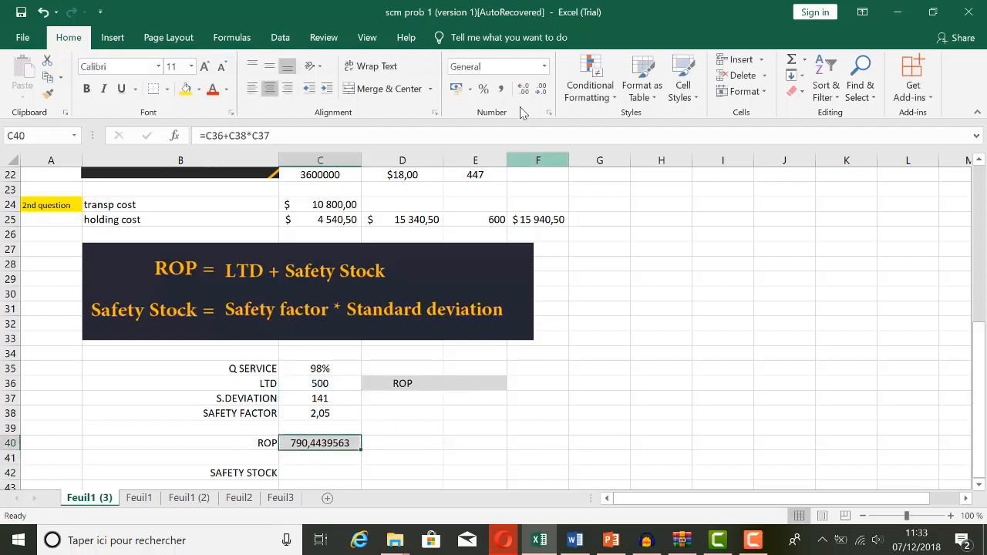
{"action": "left_click", "coordinate": [524, 92]}
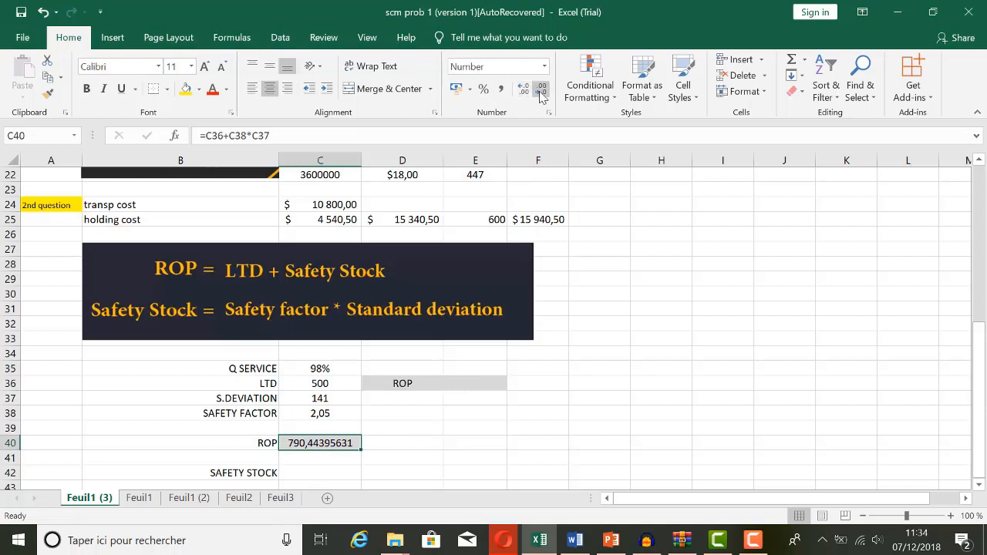
{"action": "double_click", "coordinate": [541, 92]}
{"action": "double_click", "coordinate": [542, 92]}
{"action": "triple_click", "coordinate": [542, 92]}
{"action": "left_click", "coordinate": [541, 92]}
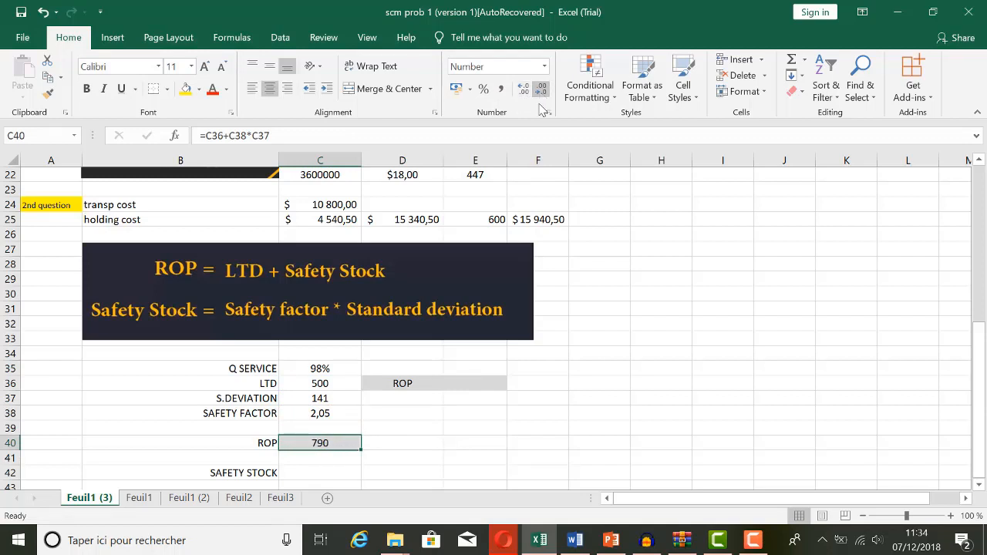
Insert the statistical function NORM.INV in E36 beside the ROP label, keeping its arguments dialog clear of the input cells
{"action": "left_click", "coordinate": [467, 395]}
{"action": "left_click", "coordinate": [474, 384]}
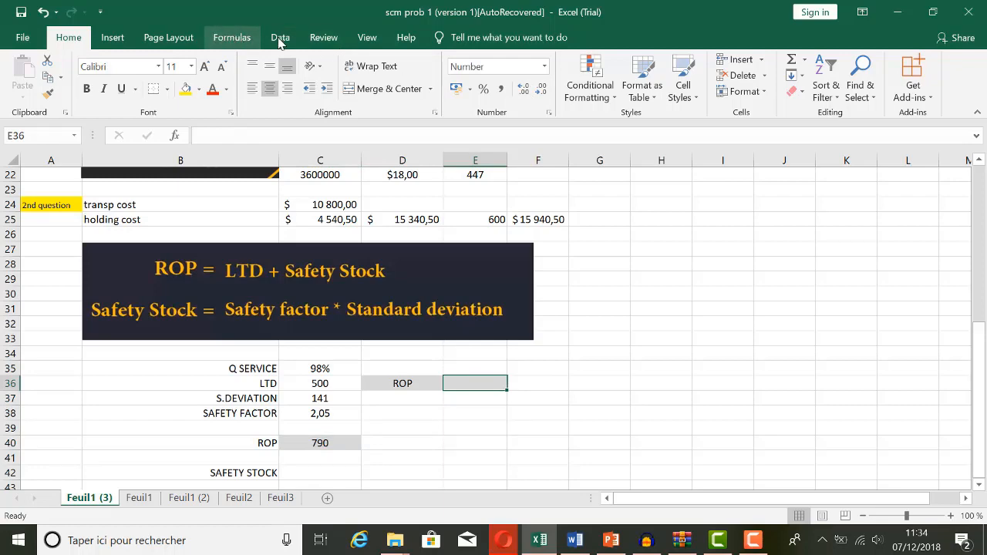
{"action": "left_click", "coordinate": [246, 38]}
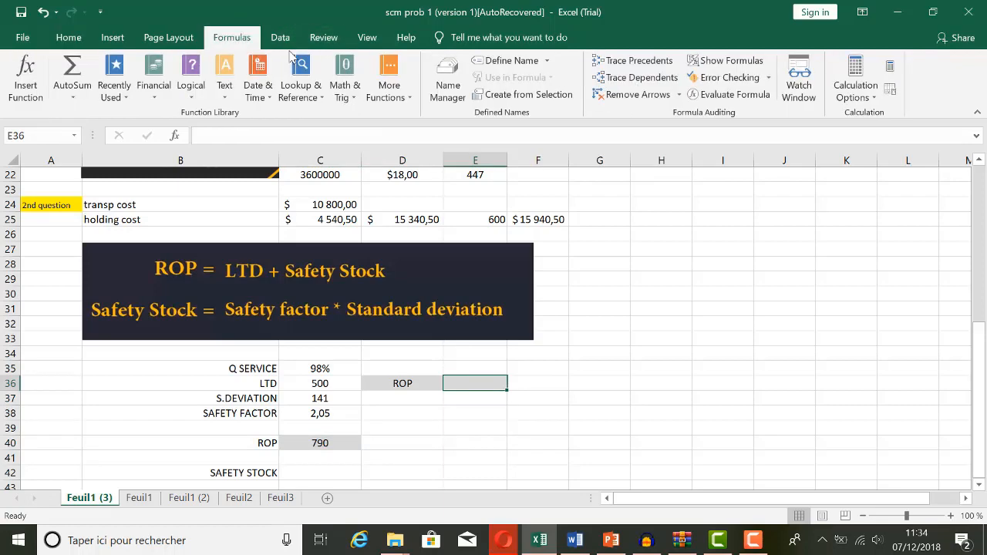
{"action": "left_click", "coordinate": [389, 86]}
{"action": "mouse_move", "coordinate": [398, 114]}
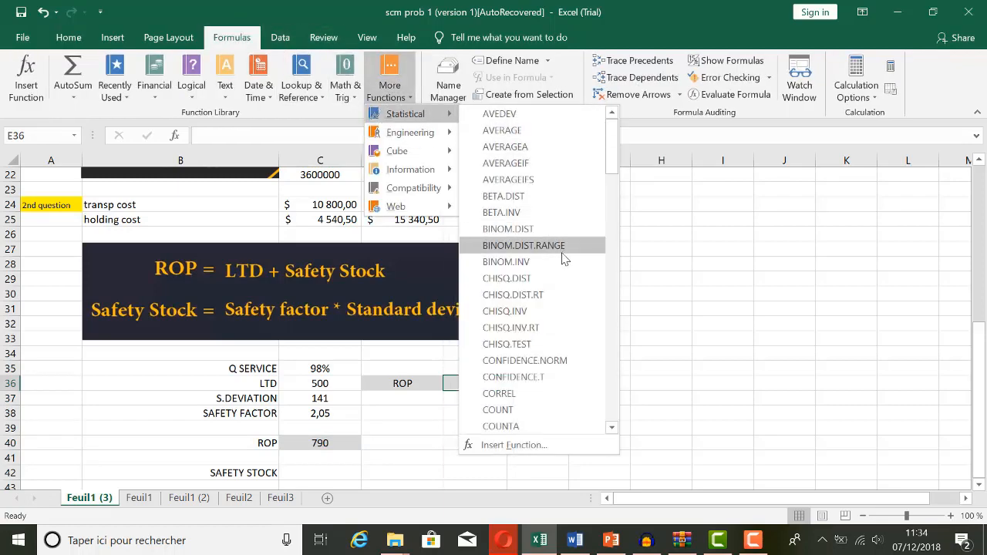
{"action": "scroll", "coordinate": [544, 234], "scroll_direction": "down", "scroll_amount": 8}
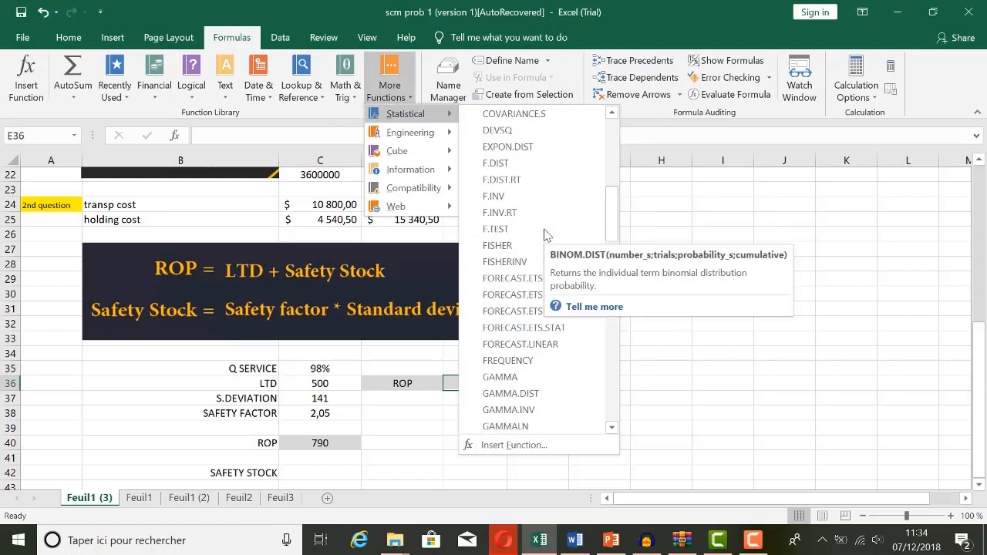
{"action": "scroll", "coordinate": [542, 255], "scroll_direction": "down", "scroll_amount": 7}
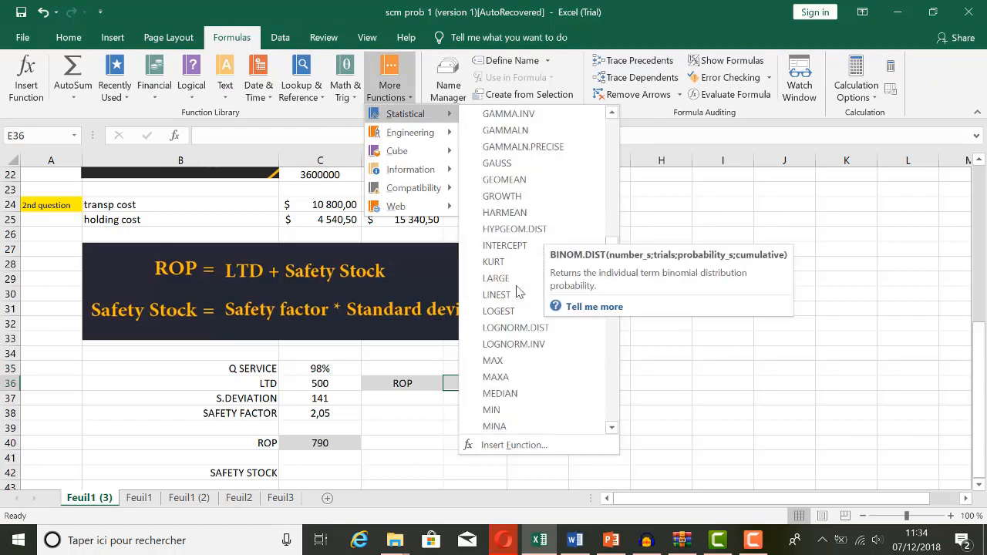
{"action": "scroll", "coordinate": [518, 292], "scroll_direction": "down", "scroll_amount": 2}
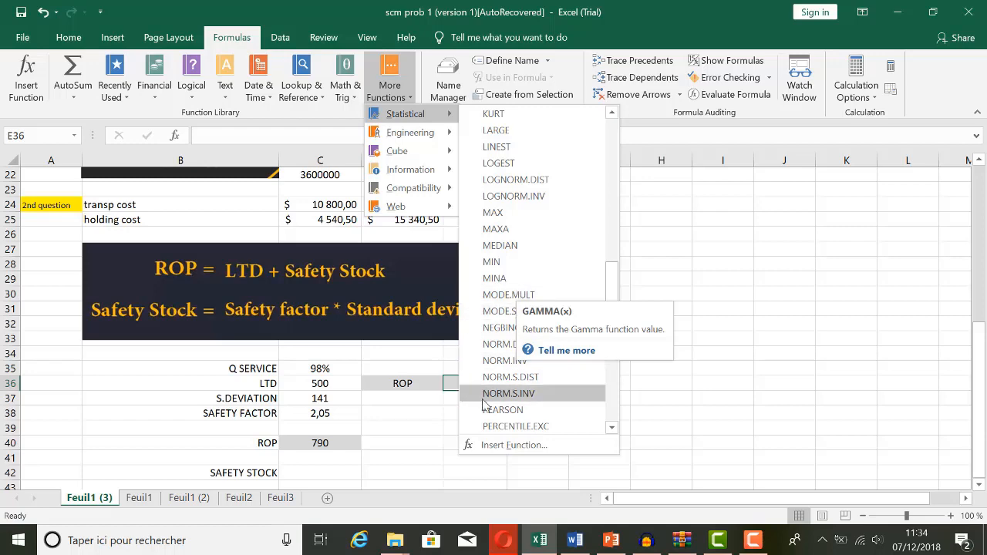
{"action": "left_click", "coordinate": [506, 360]}
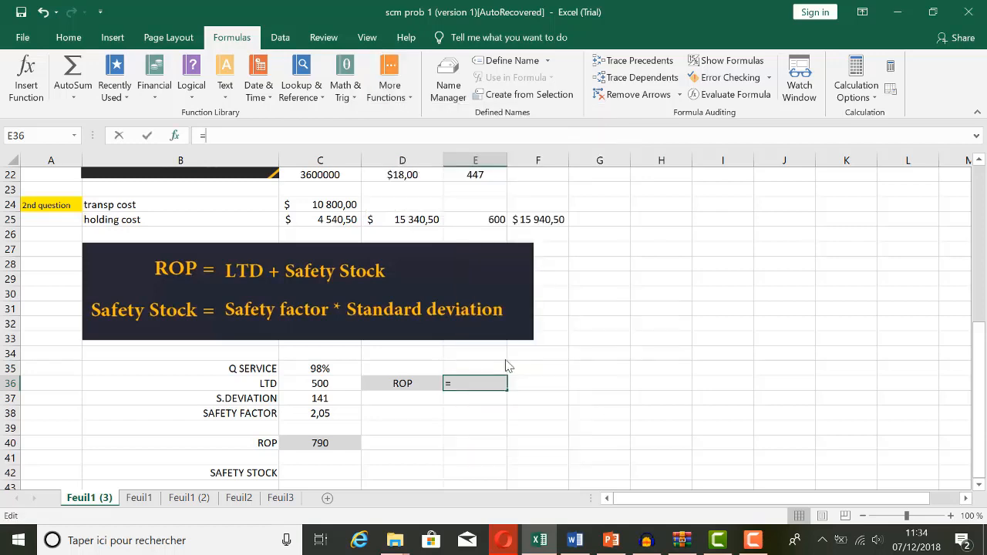
{"action": "left_click_drag", "start_coordinate": [489, 141], "coordinate": [720, 69]}
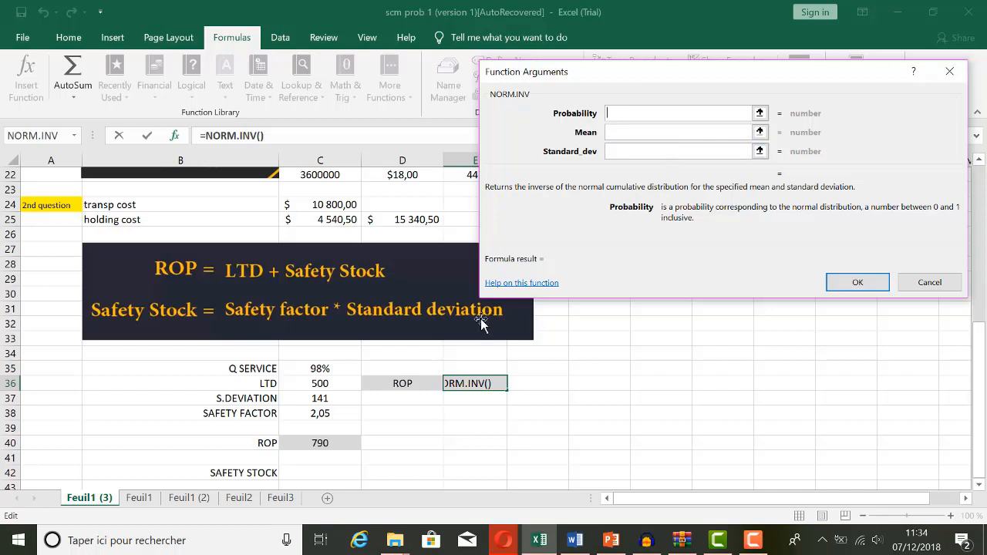
Complete the NORM.INV function in E36 with probability C35, mean C36 and standard deviation C37
{"action": "left_click", "coordinate": [334, 372]}
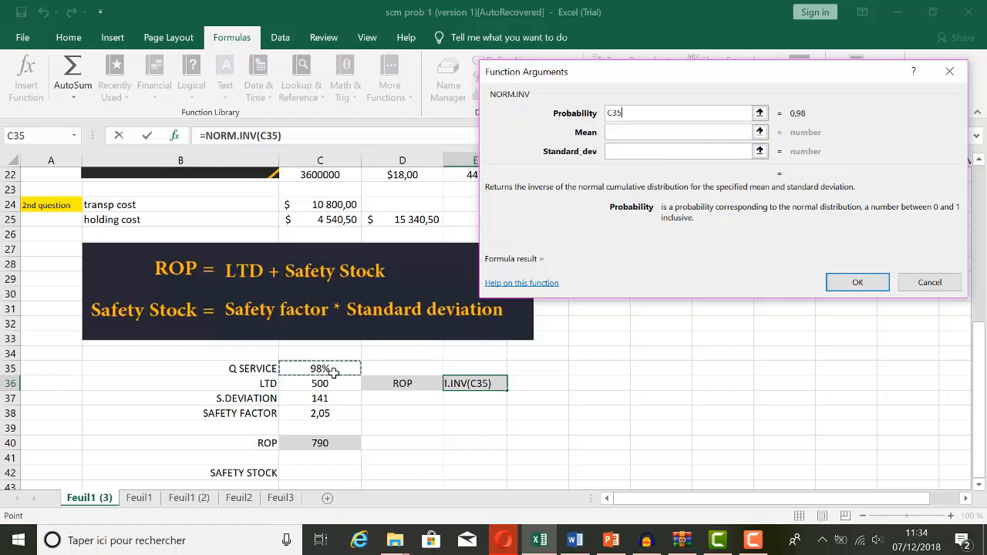
{"action": "left_click", "coordinate": [621, 133]}
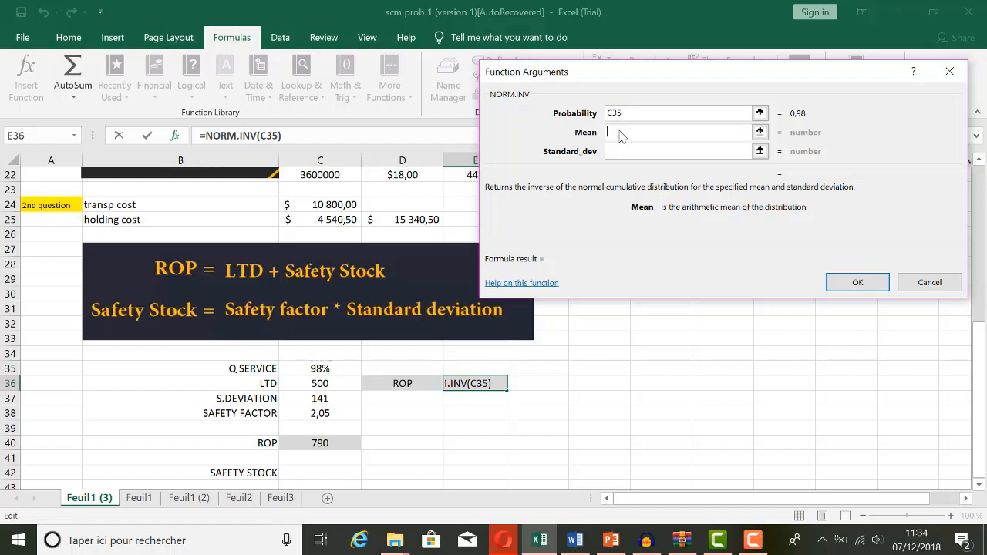
{"action": "left_click", "coordinate": [323, 386]}
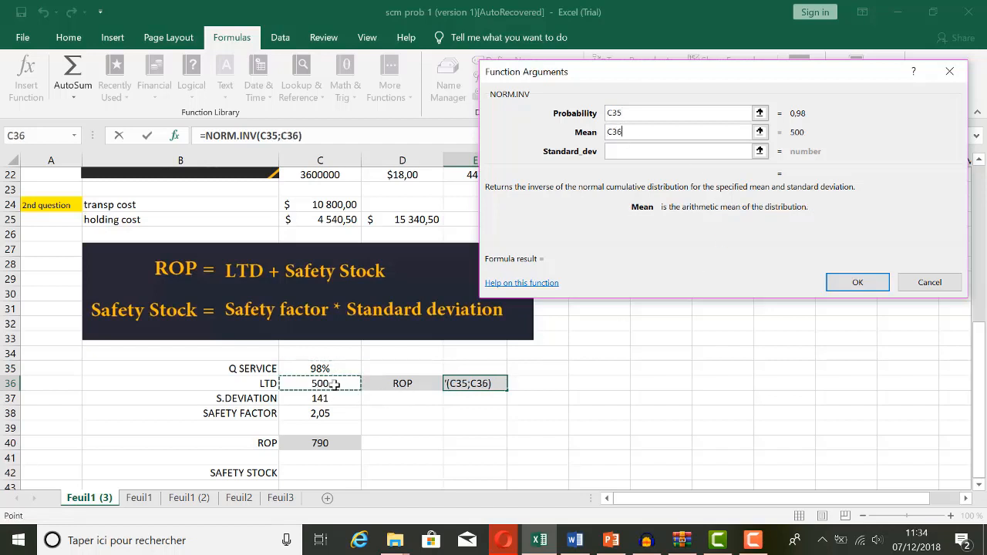
{"action": "left_click", "coordinate": [620, 153]}
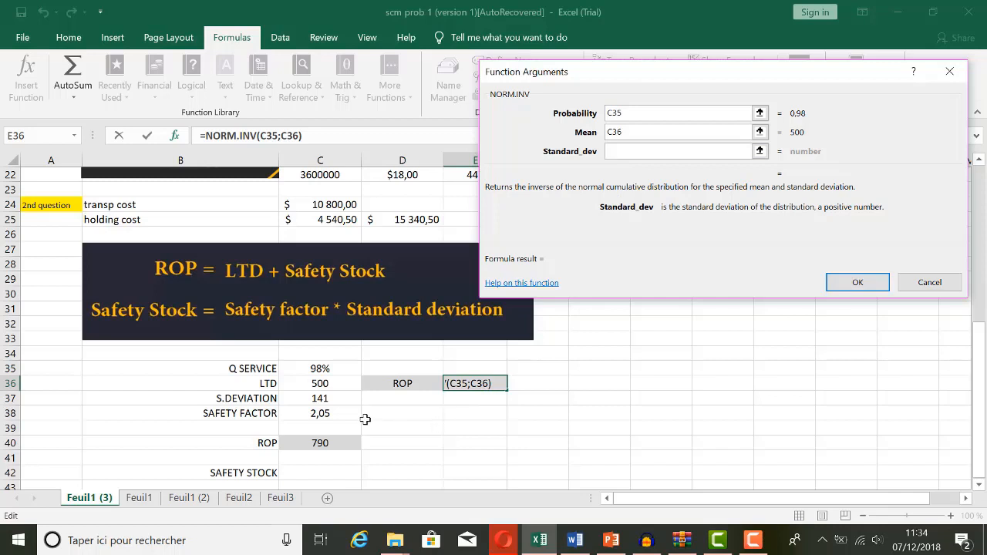
{"action": "left_click", "coordinate": [330, 398]}
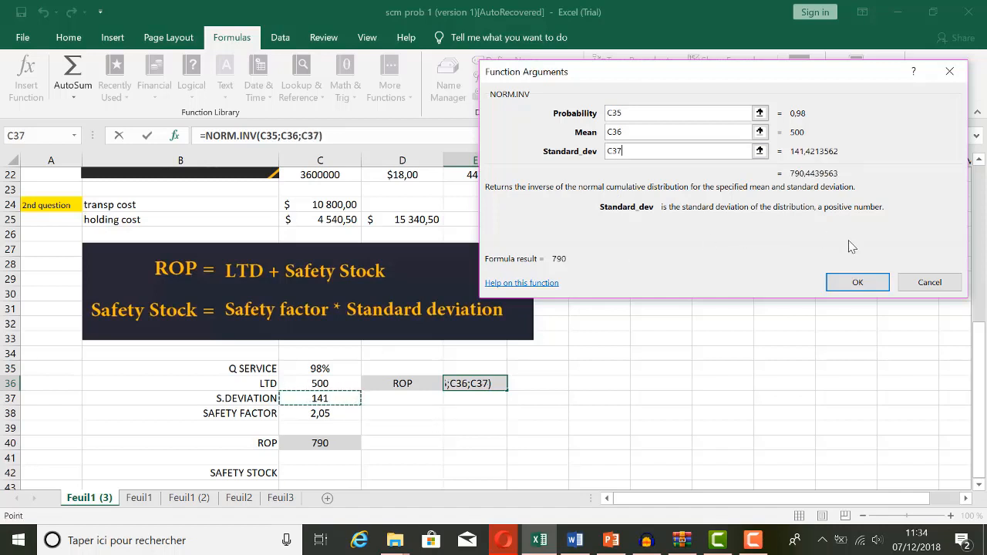
{"action": "left_click", "coordinate": [858, 284]}
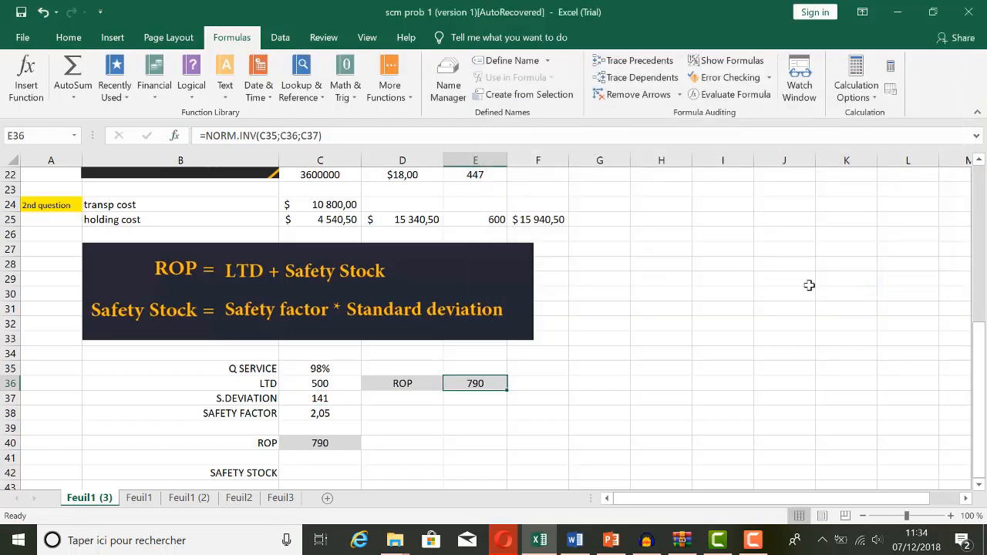
{"action": "left_click", "coordinate": [498, 417]}
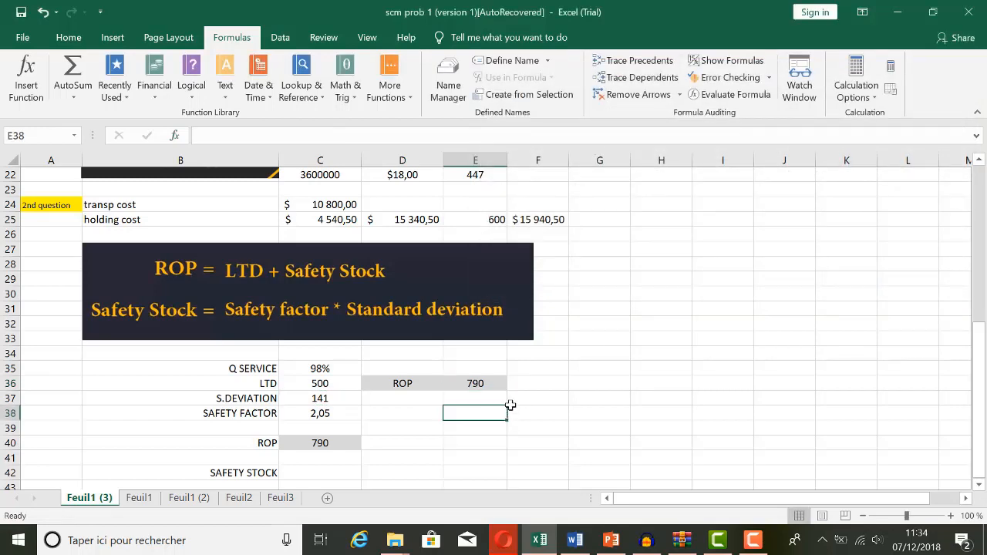
Calculate the safety stock in C42 by multiplying safety factor by standard deviation with the formula =C38*C37
{"action": "scroll", "coordinate": [509, 404], "scroll_direction": "down", "scroll_amount": 1}
{"action": "left_click", "coordinate": [334, 431]}
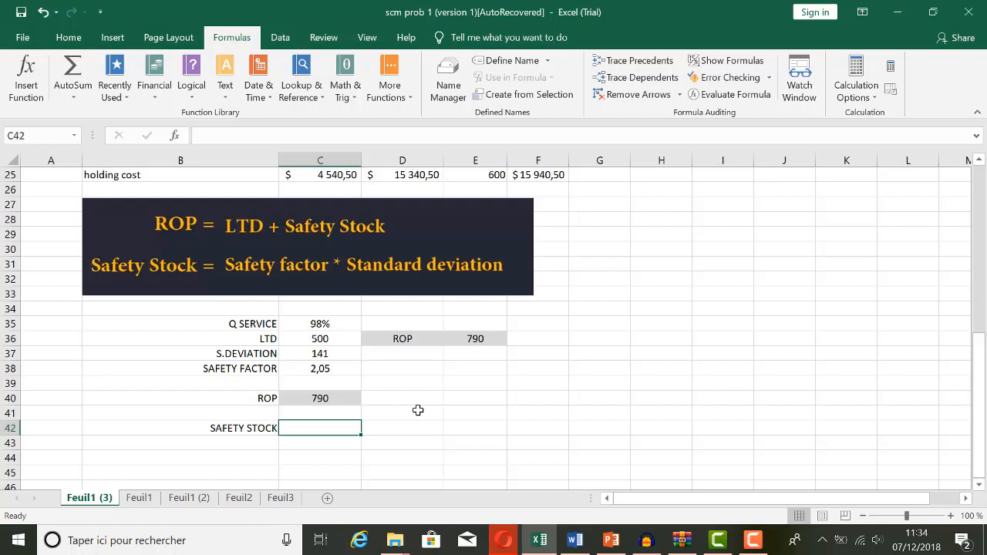
{"action": "type", "text": "="}
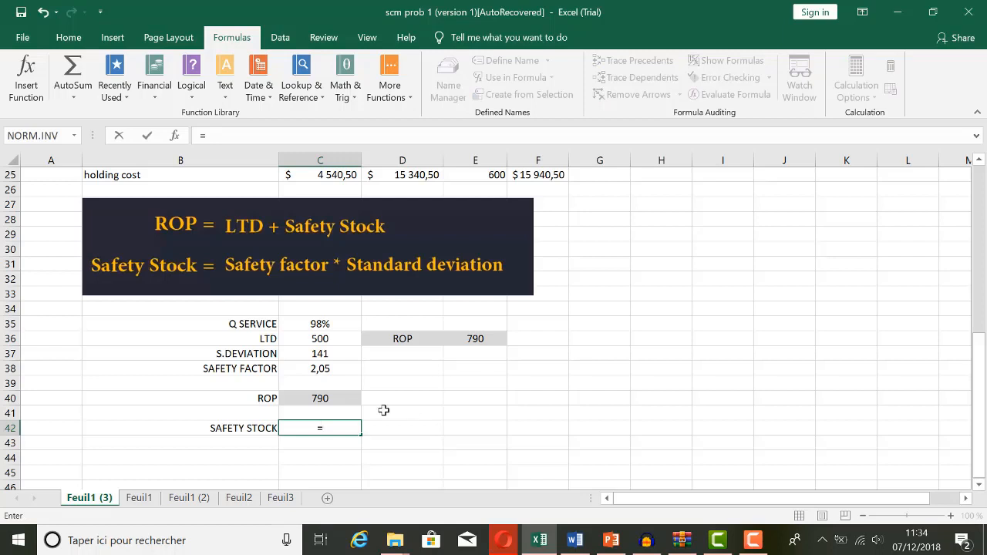
{"action": "mouse_move", "coordinate": [743, 540]}
{"action": "left_click", "coordinate": [329, 369]}
{"action": "type", "text": "*"}
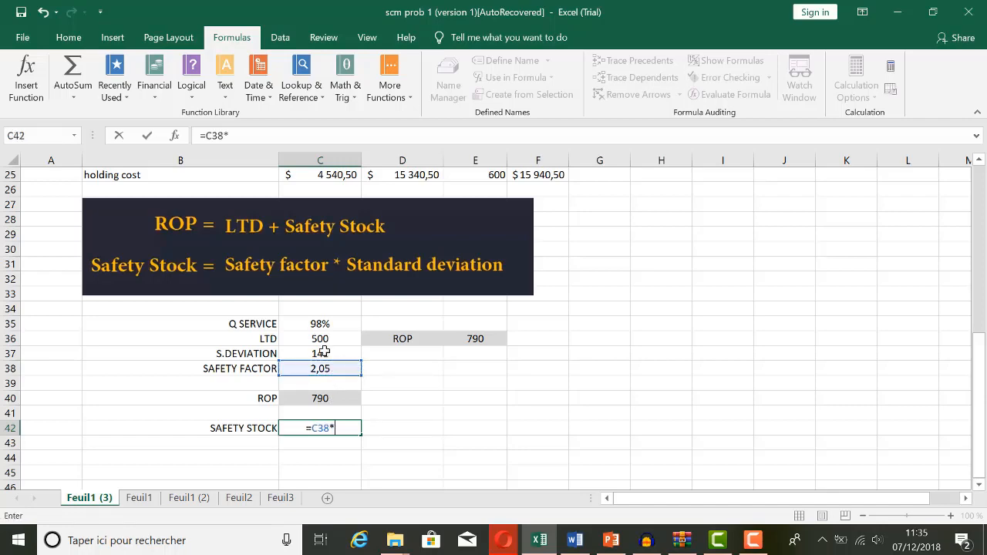
{"action": "left_click", "coordinate": [319, 353]}
{"action": "key", "text": "Return"}
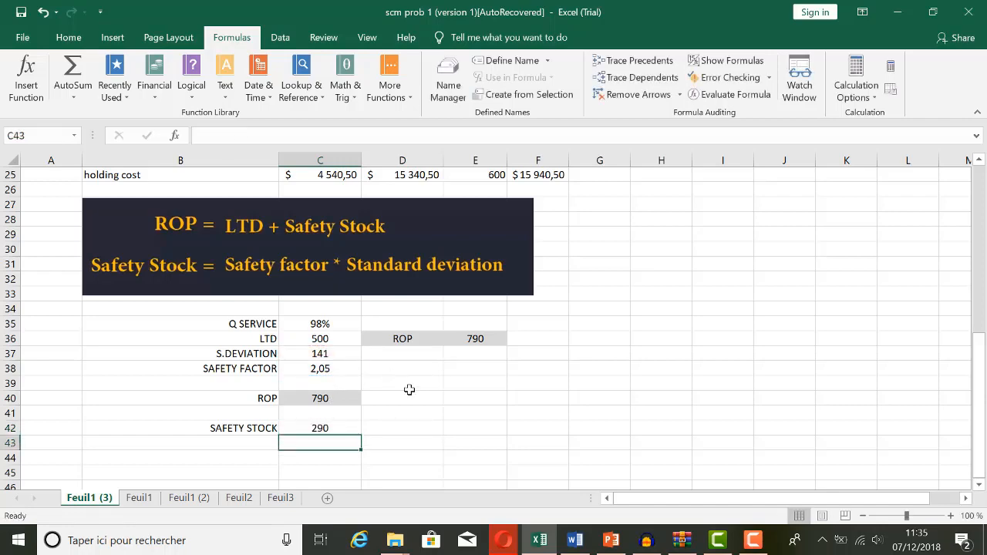
{"action": "left_click", "coordinate": [472, 429]}
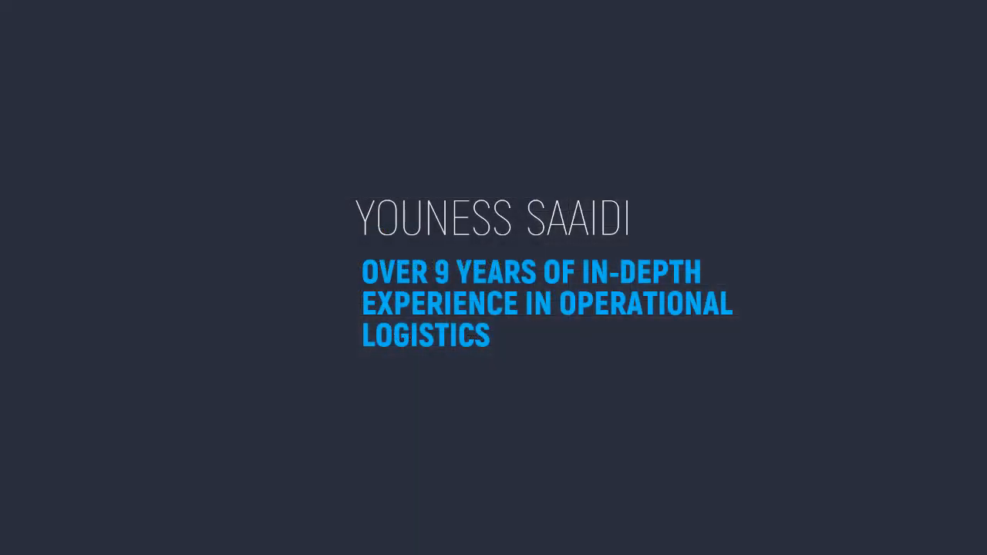